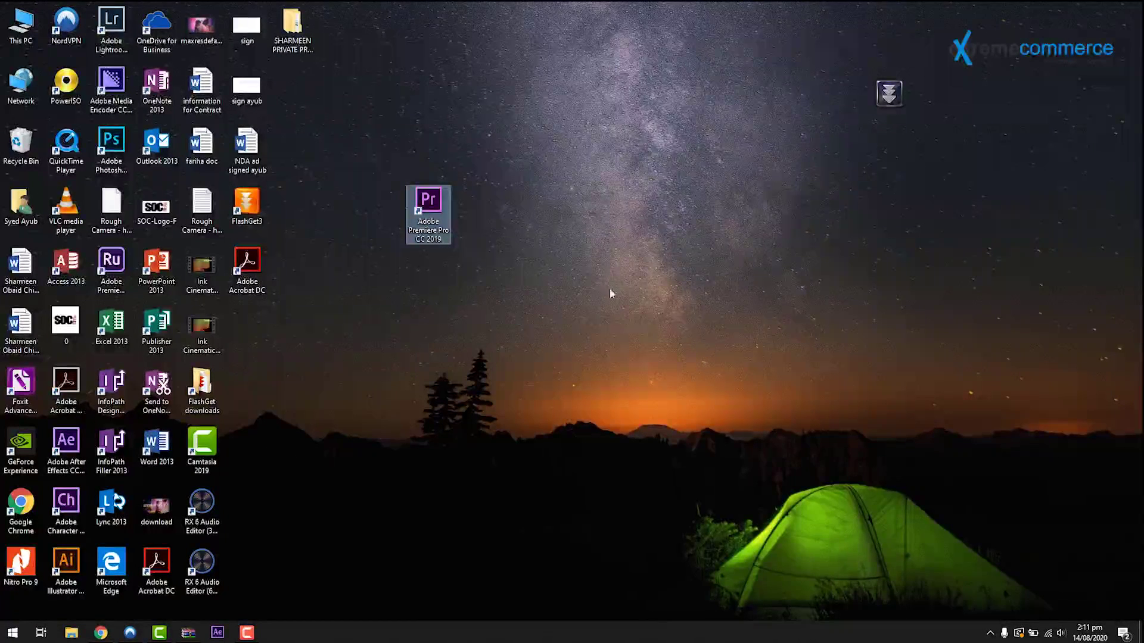
# Launch Adobe Premiere Pro CC 2019 and look over the recent projects on its home screen
pyautogui.moveTo(428, 208); pyautogui.dragTo(477, 226)
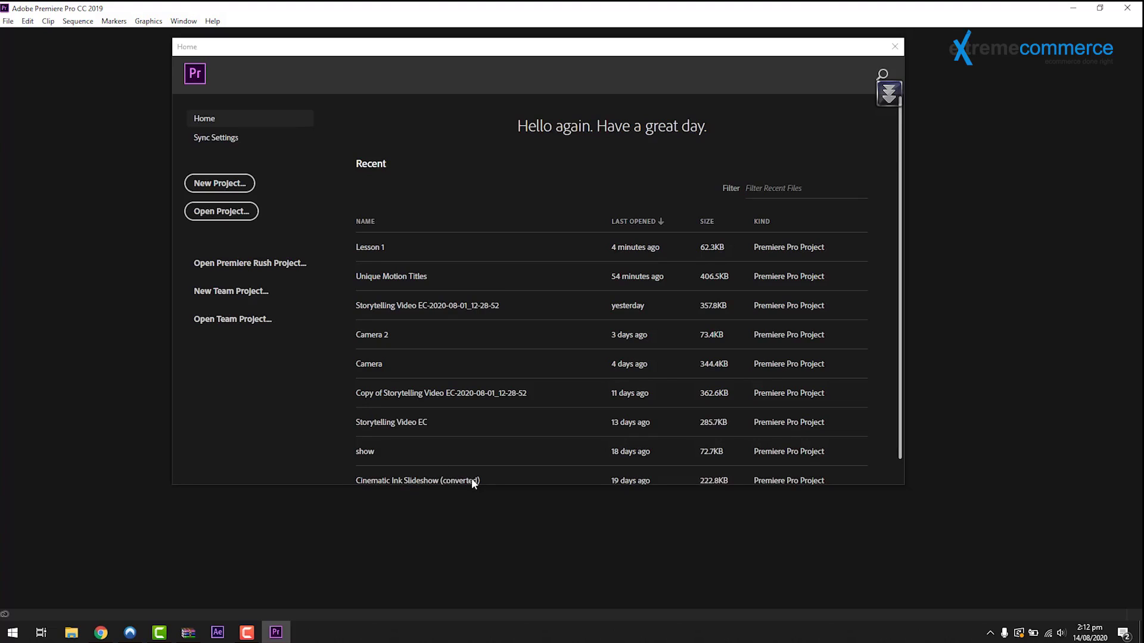
pyautogui.moveTo(621, 52)
pyautogui.mouseDown()
pyautogui.moveTo(618, 79)
pyautogui.moveTo(582, 62)
pyautogui.moveTo(615, 65)
pyautogui.mouseUp()
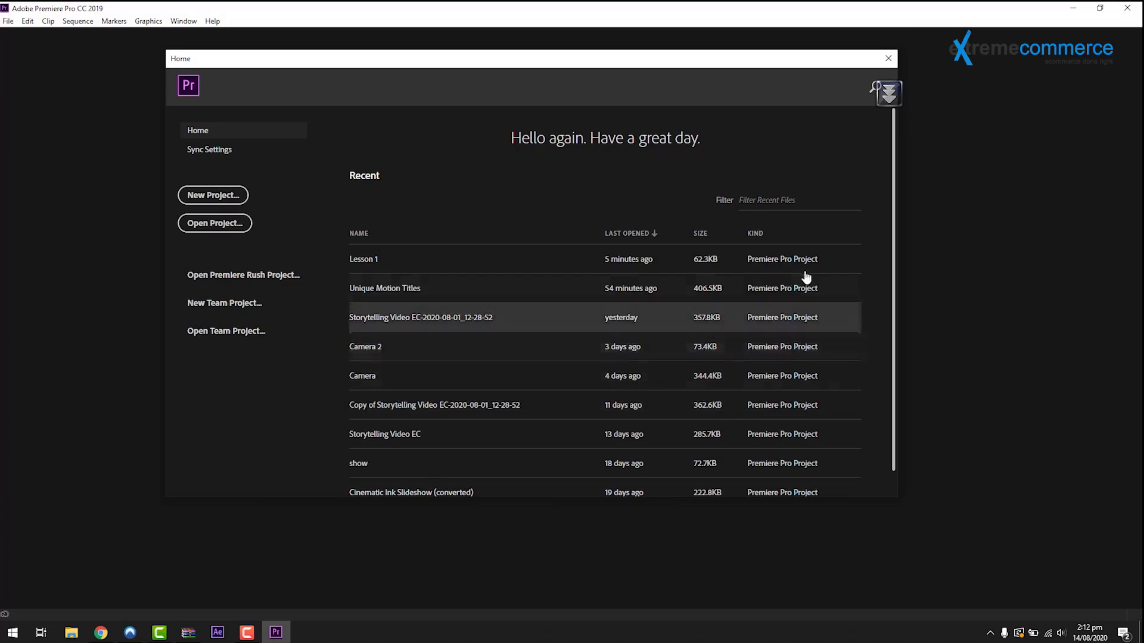
pyautogui.scroll(-1, 549, 375)
pyautogui.scroll(1, 539, 427)
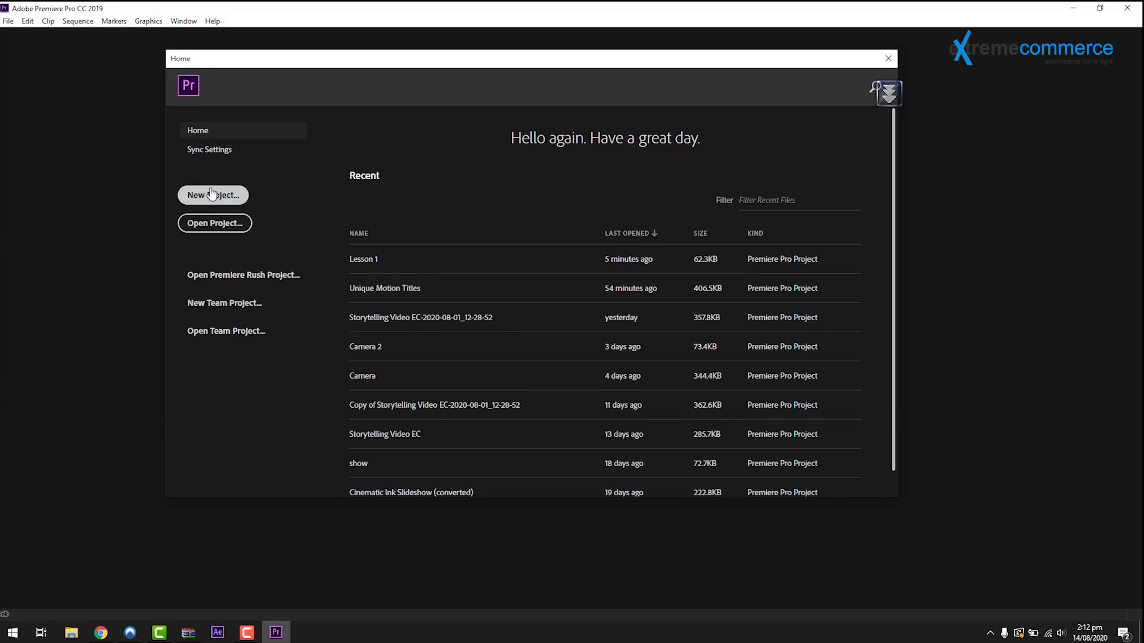
pyautogui.click(214, 229)
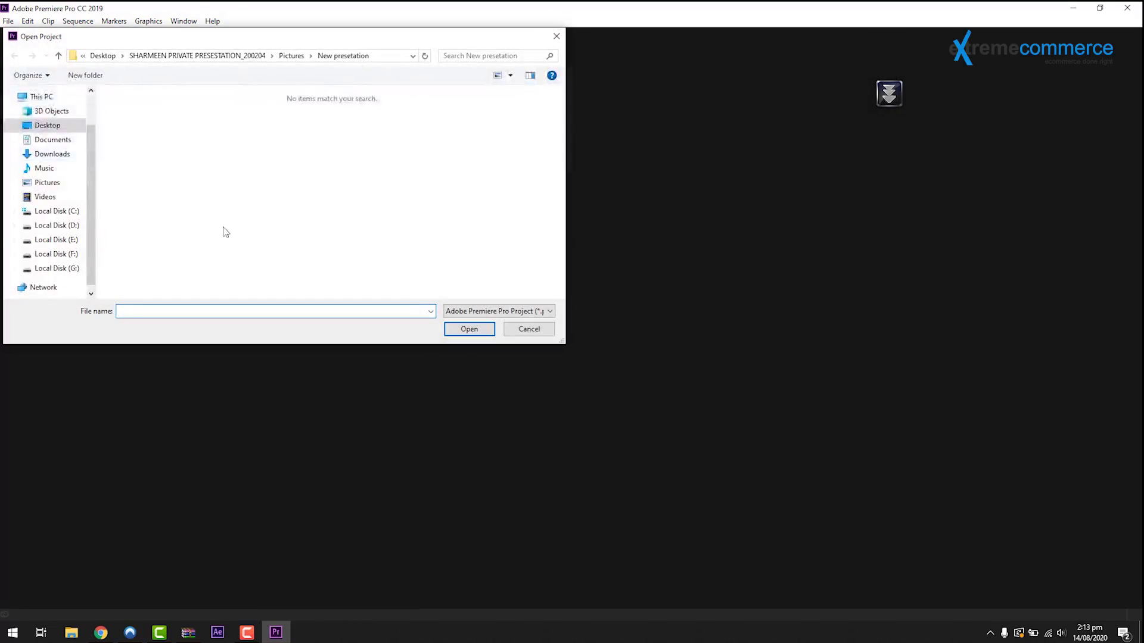
pyautogui.click(60, 56)
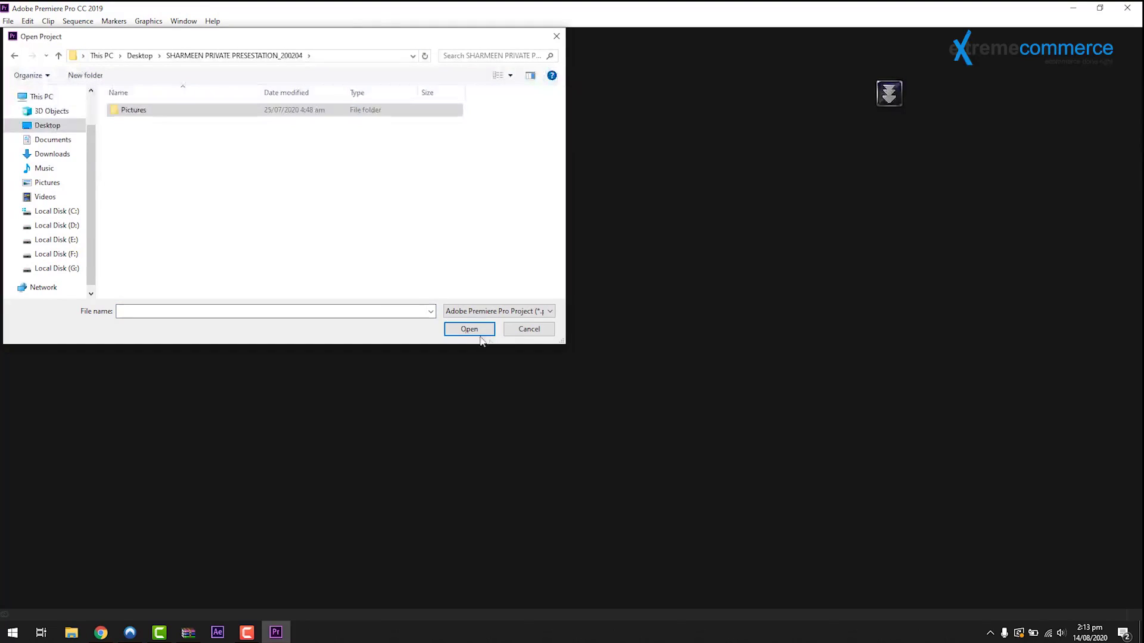
pyautogui.click(528, 329)
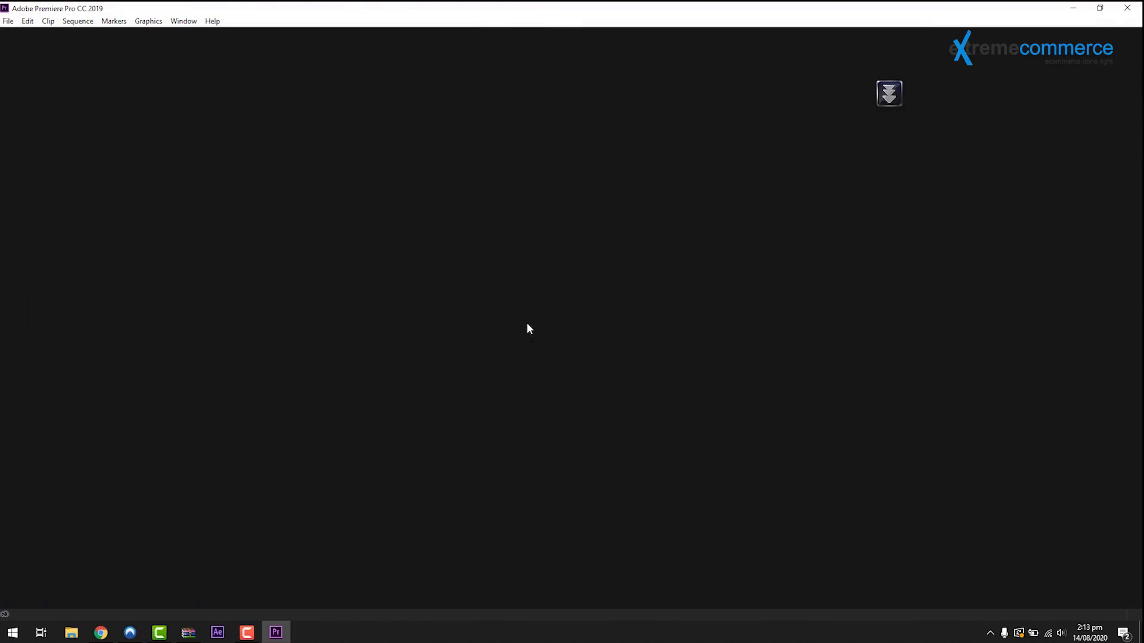
# Start a new project and name it TEST 1
pyautogui.click(8, 21)
pyautogui.click(44, 42)
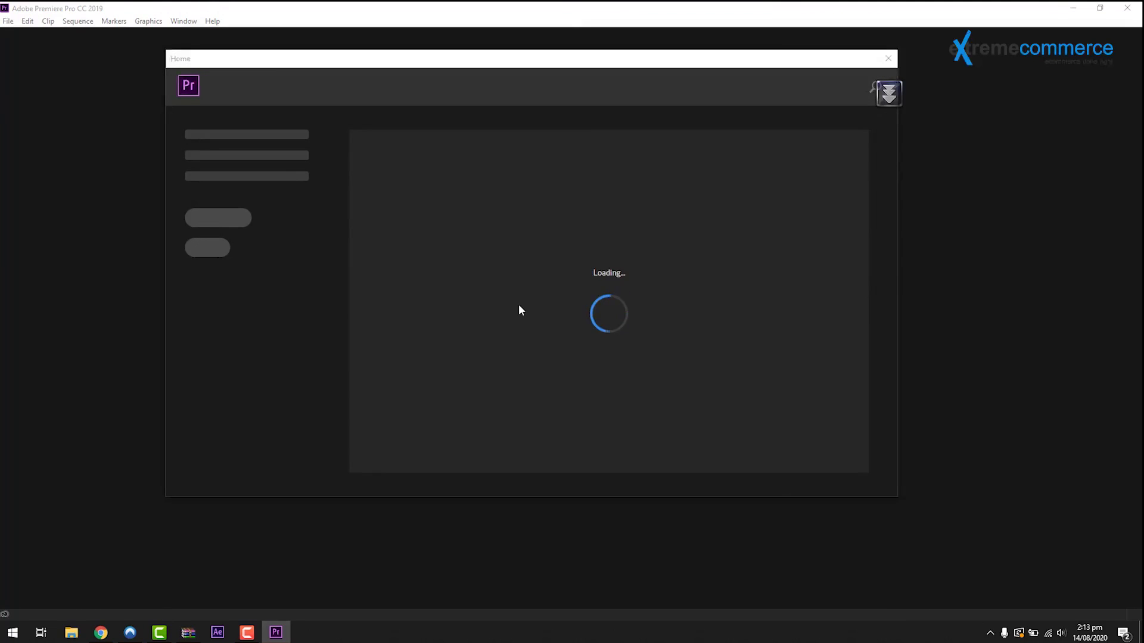
pyautogui.click(214, 196)
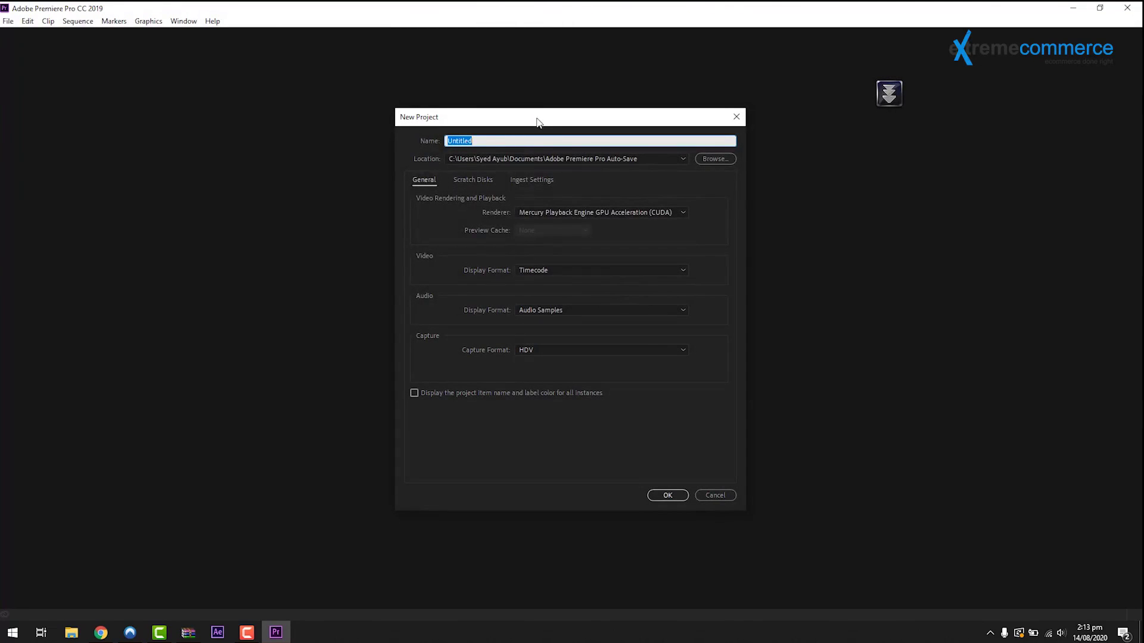
pyautogui.moveTo(536, 117); pyautogui.dragTo(530, 119)
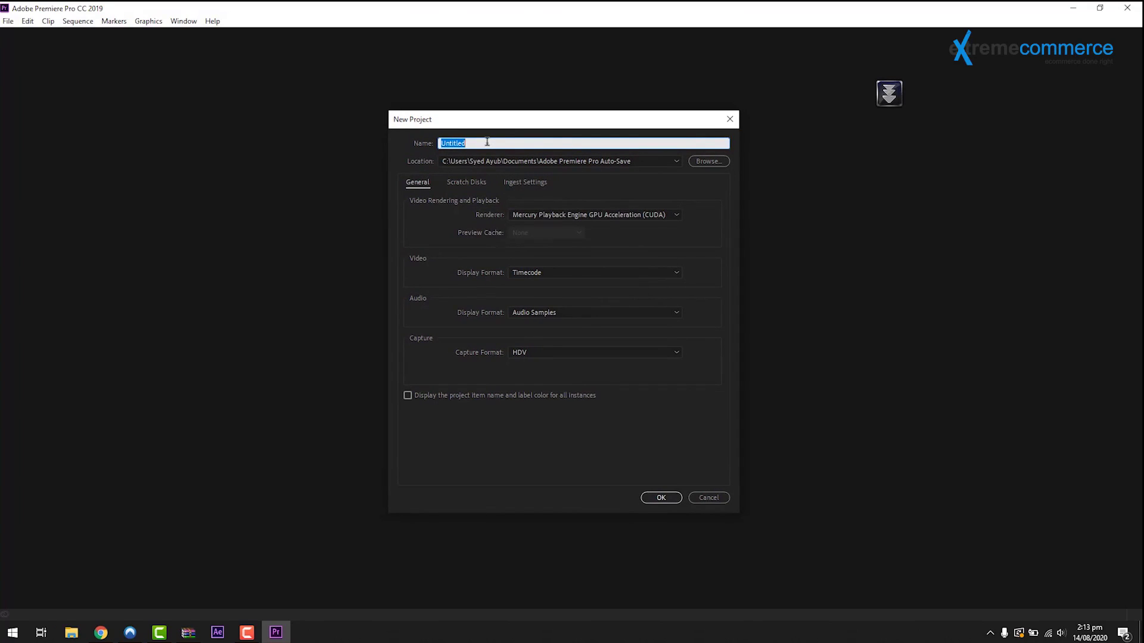
pyautogui.write('TEST 1')
# View the recent save locations and the destination folder browser for the new project
pyautogui.click(677, 163)
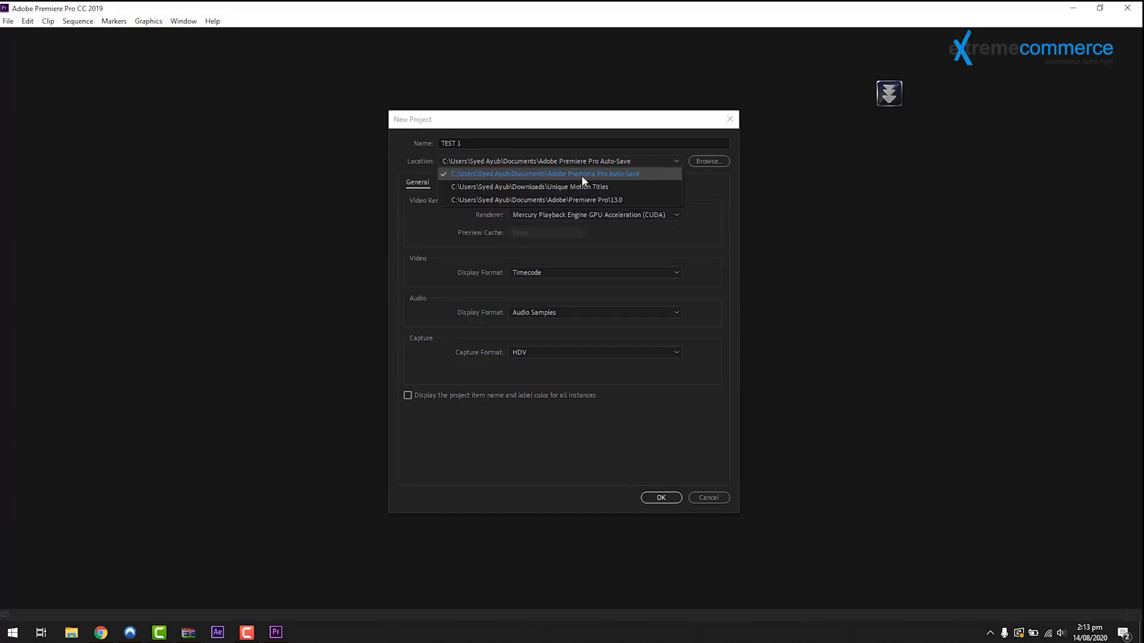
pyautogui.click(691, 187)
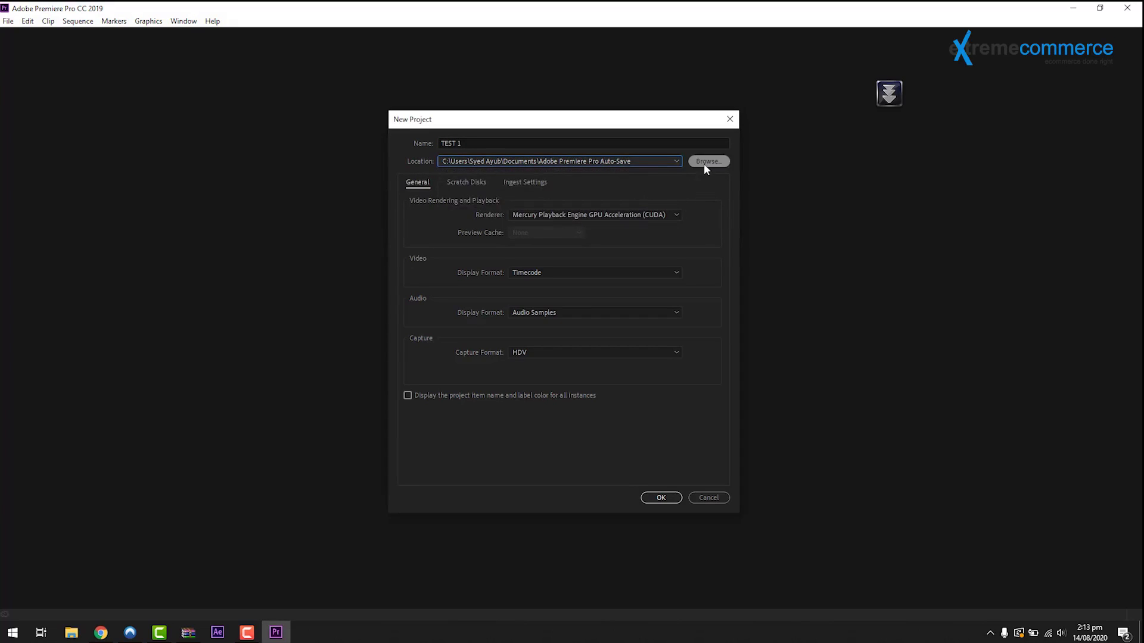
pyautogui.click(703, 163)
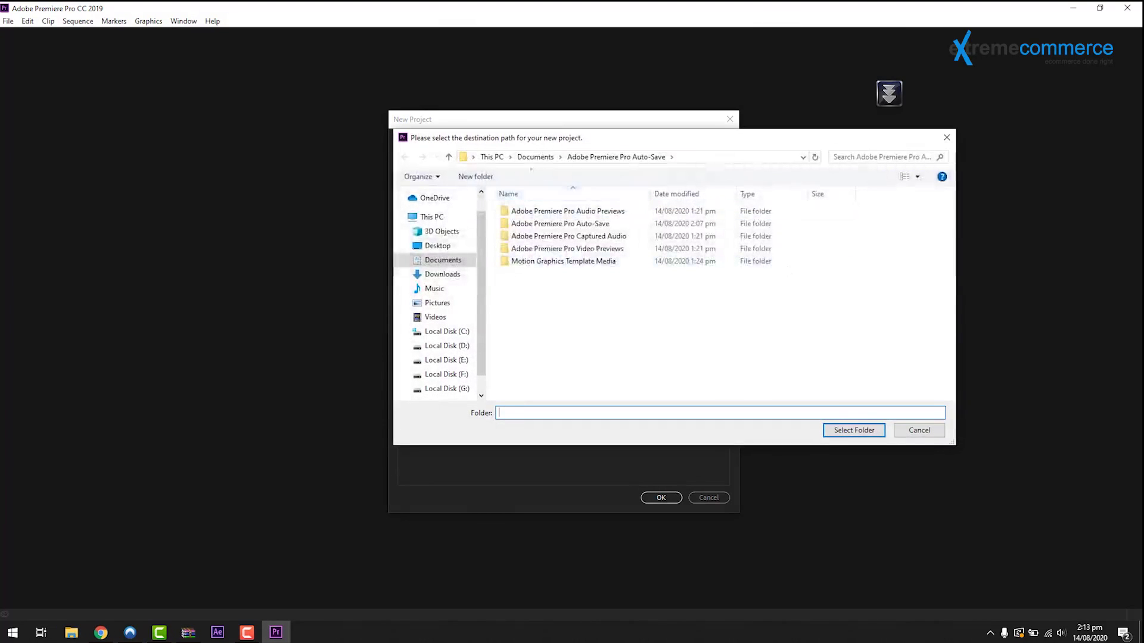
pyautogui.click(919, 431)
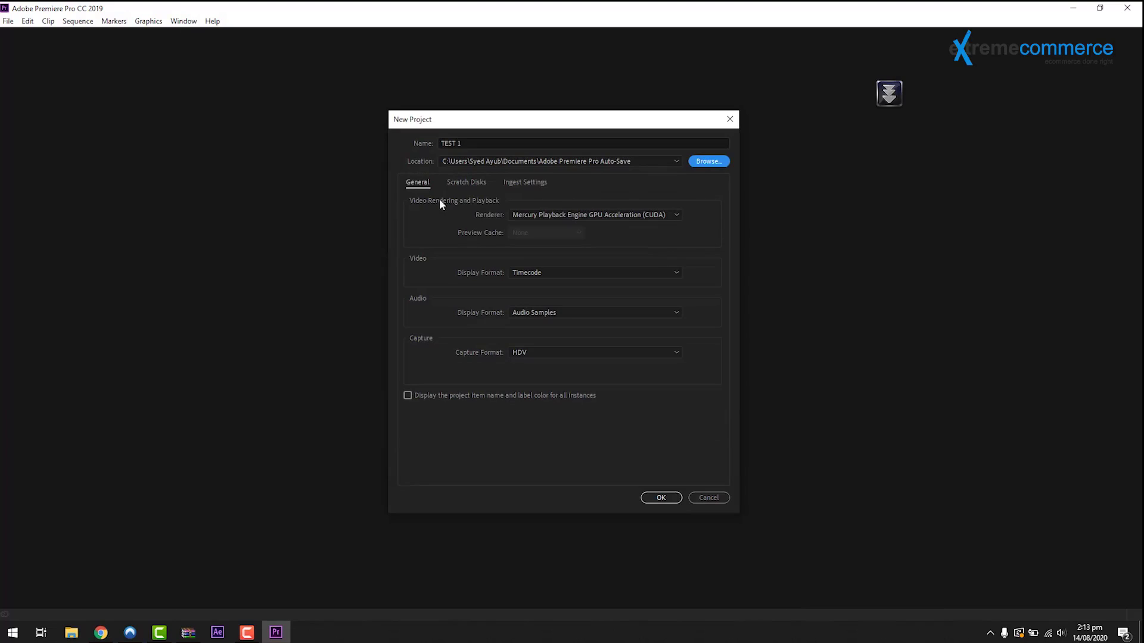
# Check the available renderers and select Mercury Playback Engine GPU Acceleration (CUDA) for the new project
pyautogui.click(661, 217)
pyautogui.click(706, 205)
pyautogui.click(663, 215)
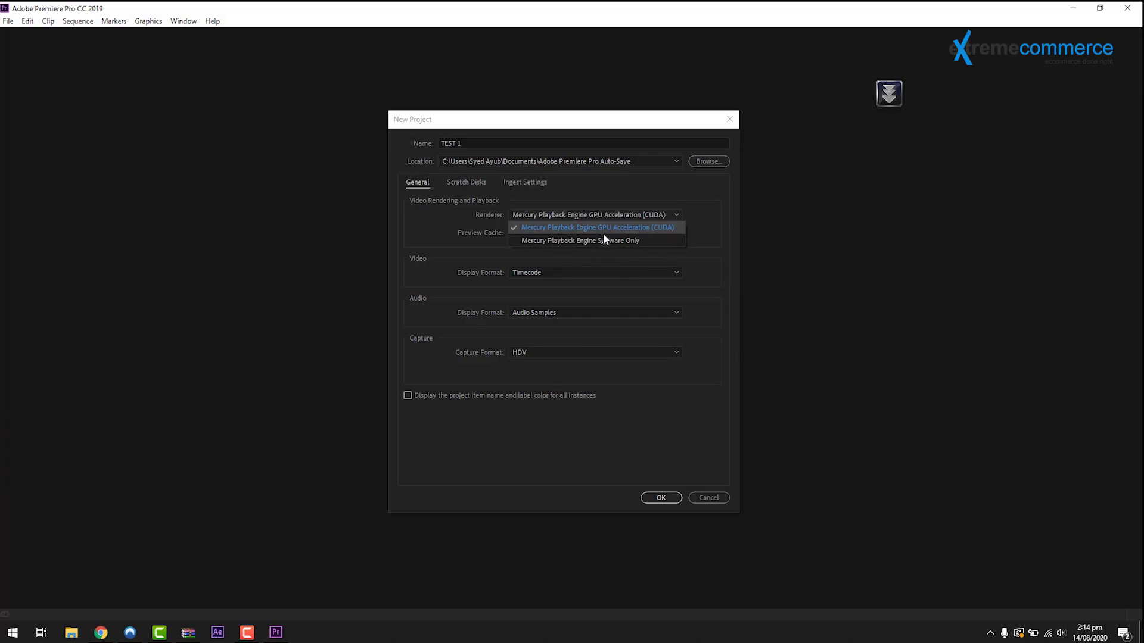
pyautogui.click(651, 229)
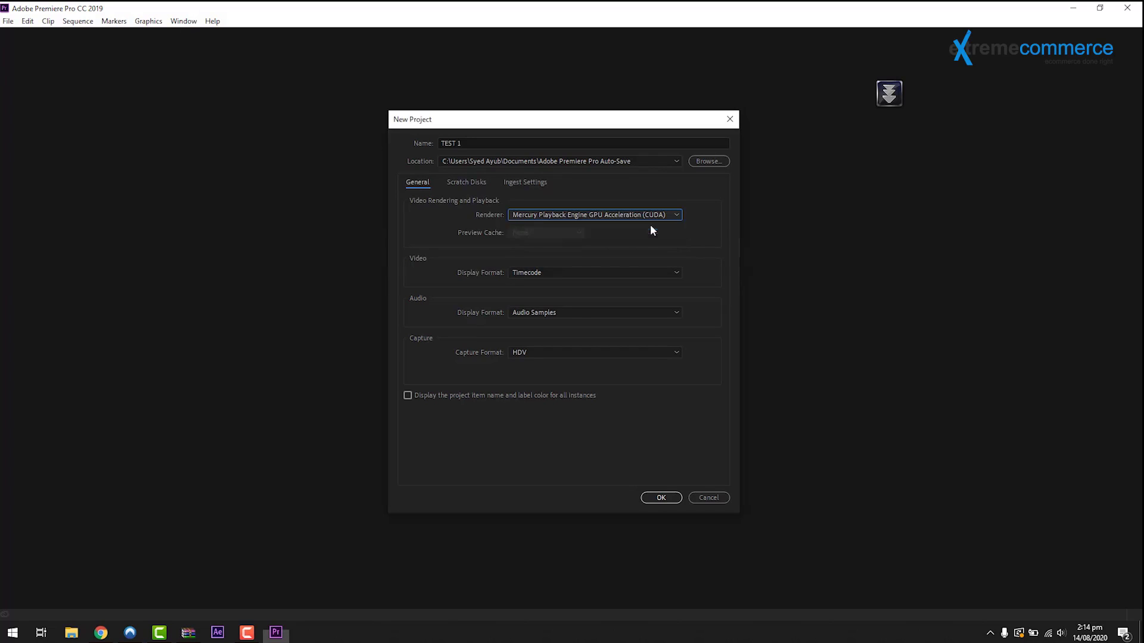
pyautogui.click(539, 215)
pyautogui.click(685, 204)
# Choose HDV as the new project's capture format
pyautogui.click(675, 354)
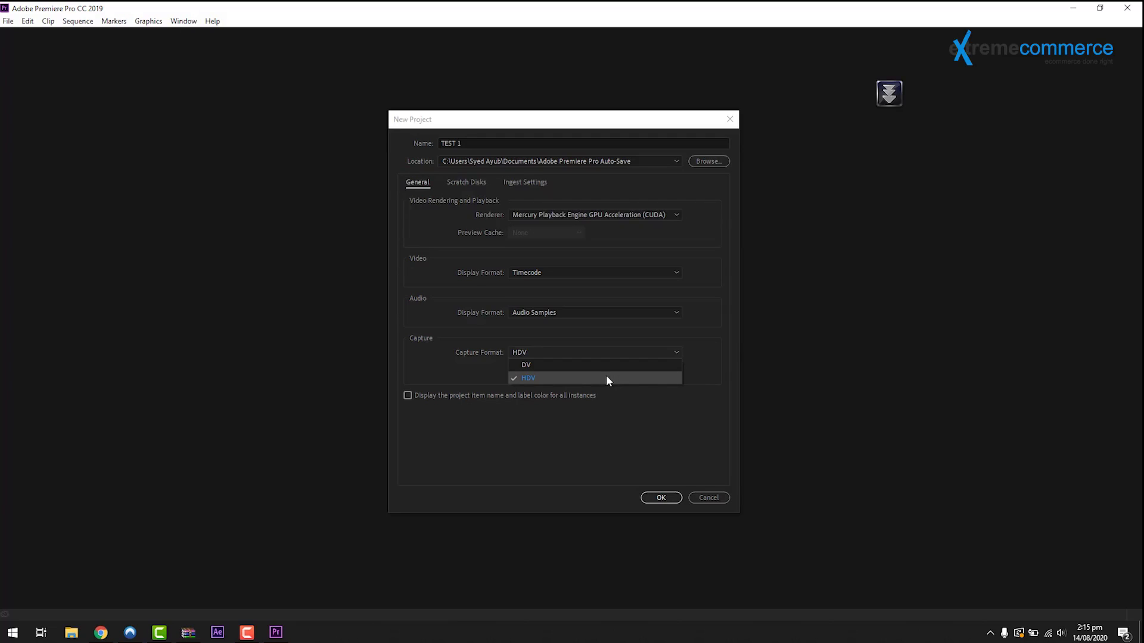
pyautogui.click(644, 379)
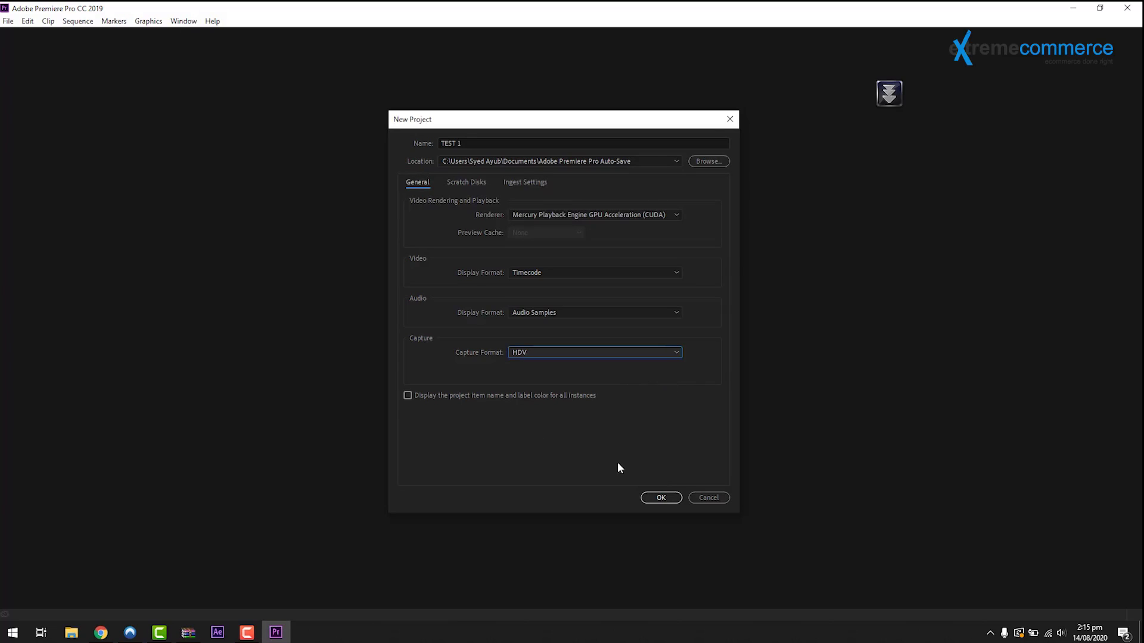
pyautogui.click(659, 500)
# Review the new project's scratch disk and ingest settings, and create the project
pyautogui.click(461, 180)
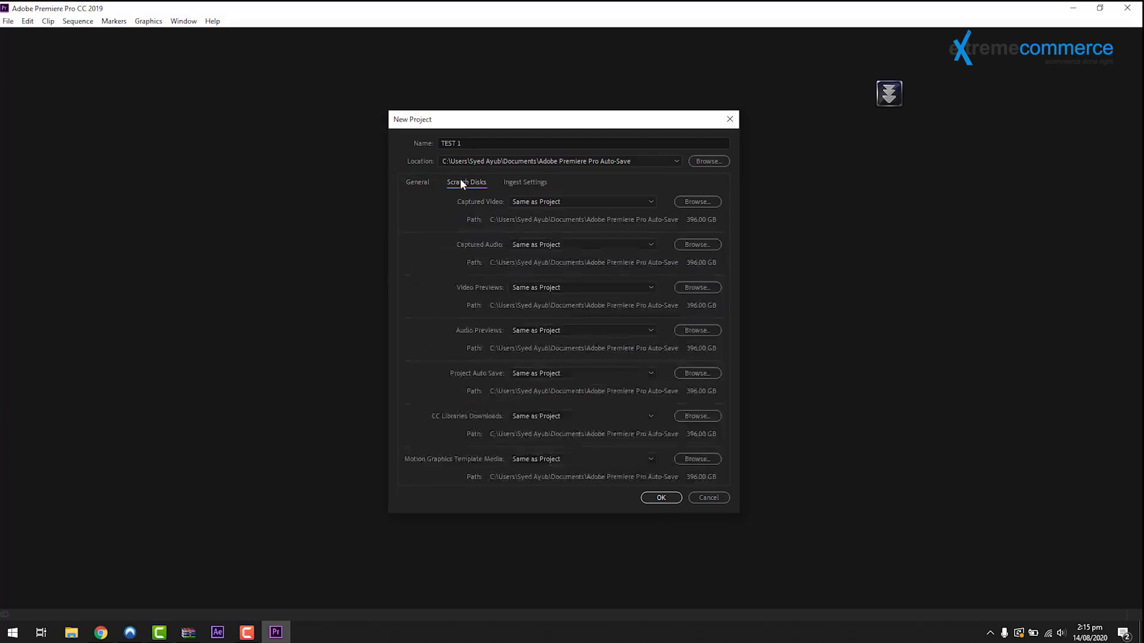
pyautogui.click(531, 180)
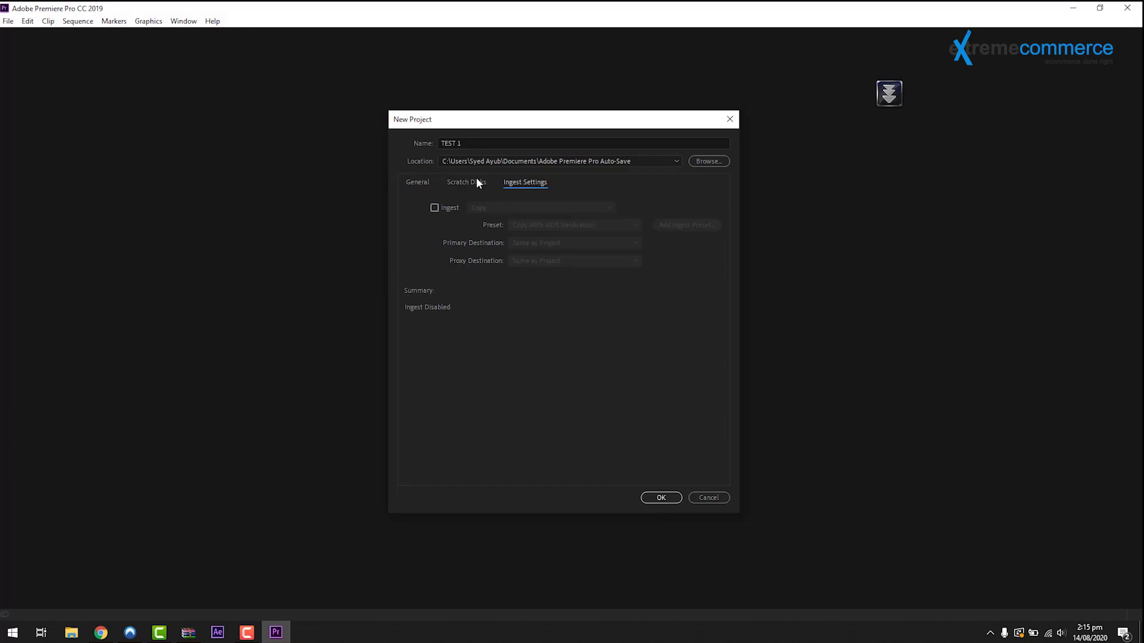
pyautogui.click(417, 181)
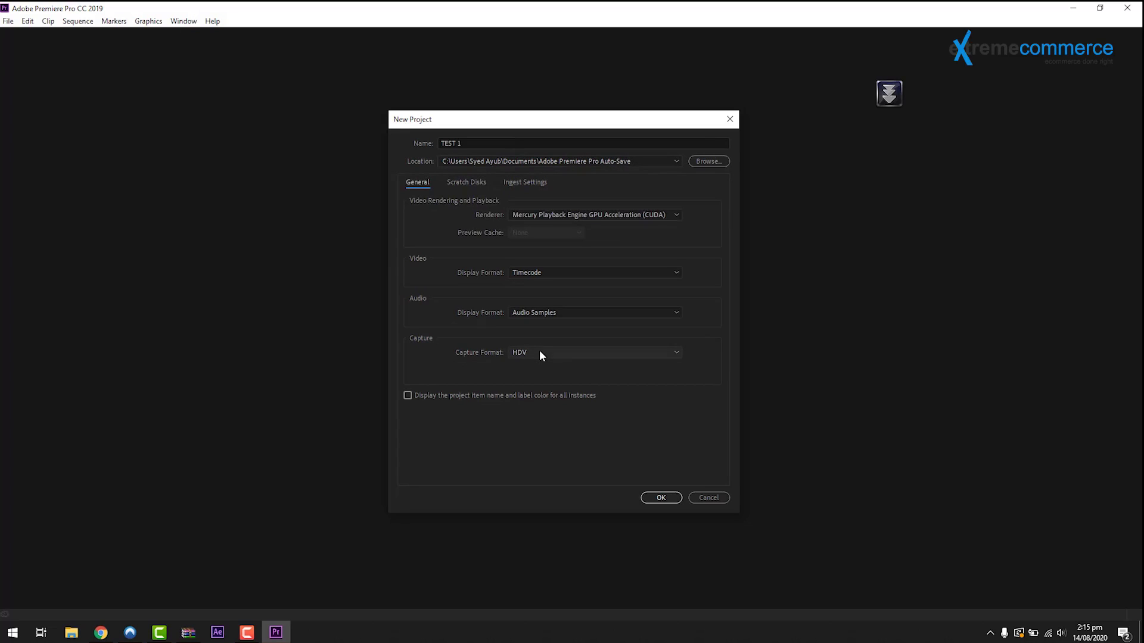
pyautogui.click(656, 495)
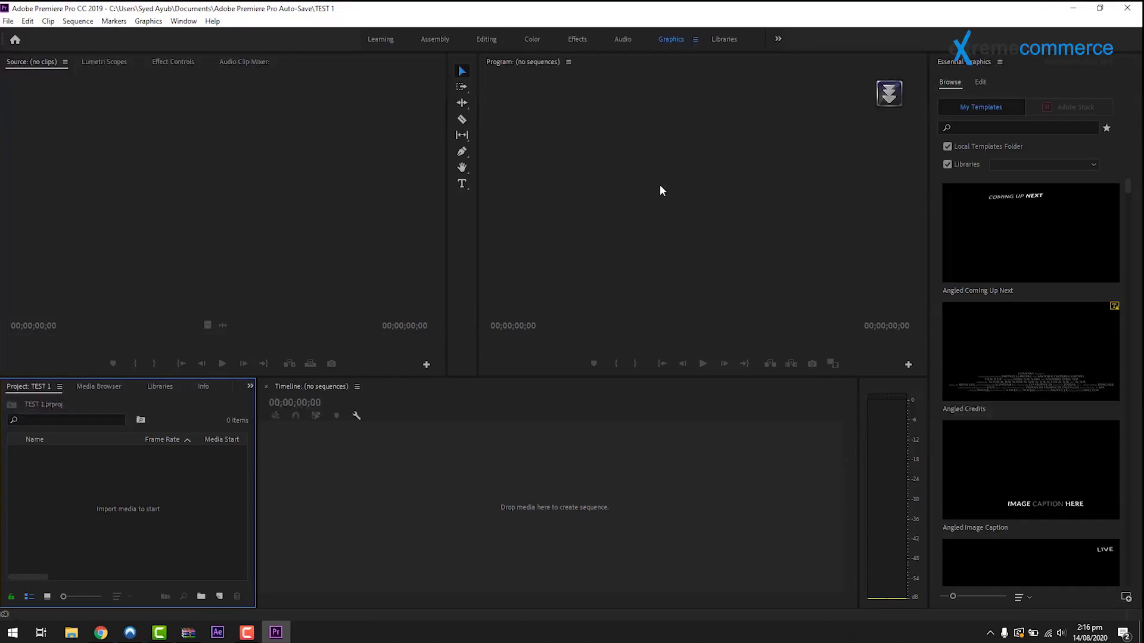
# Look through the Assembly, Audio and Graphics workspace layouts and set the workspace to Editing
pyautogui.click(494, 39)
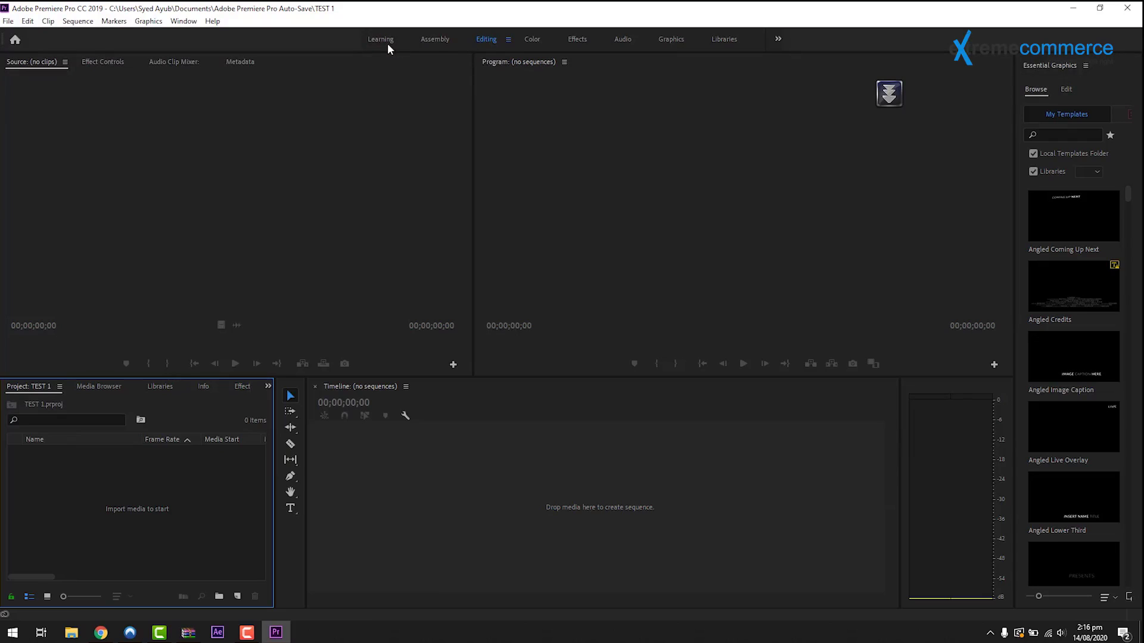
pyautogui.click(440, 42)
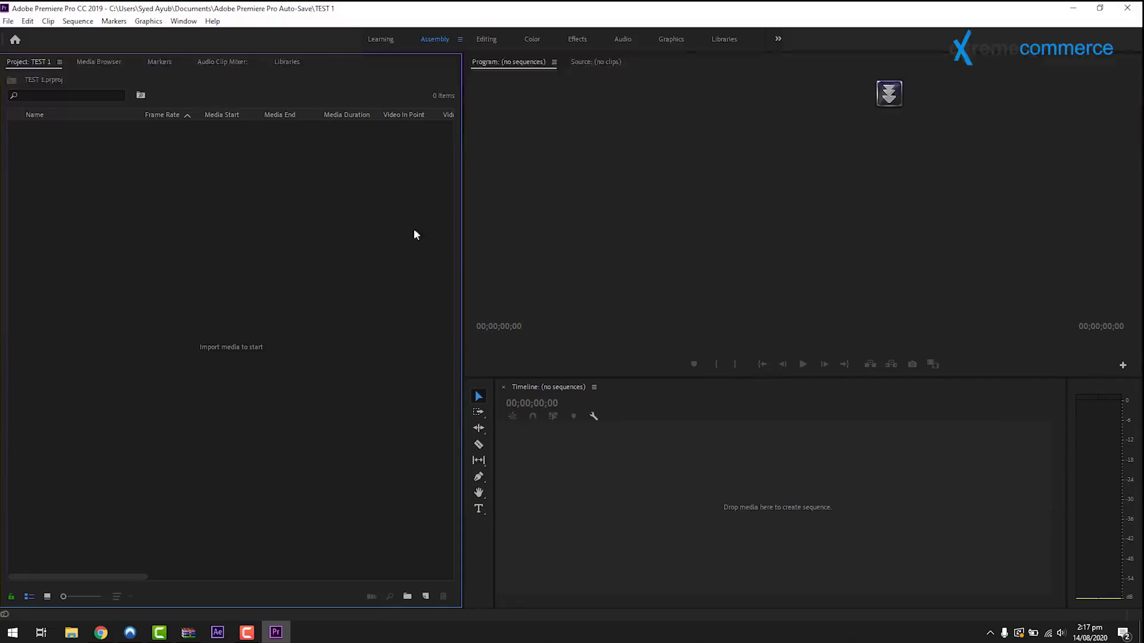
pyautogui.click(481, 41)
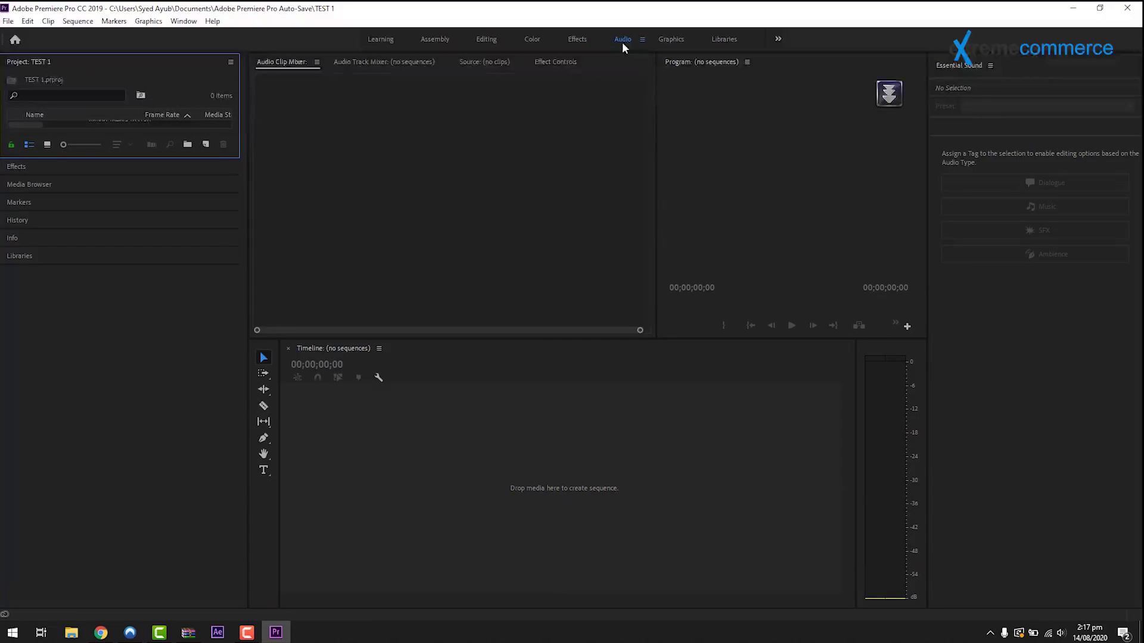
pyautogui.click(663, 39)
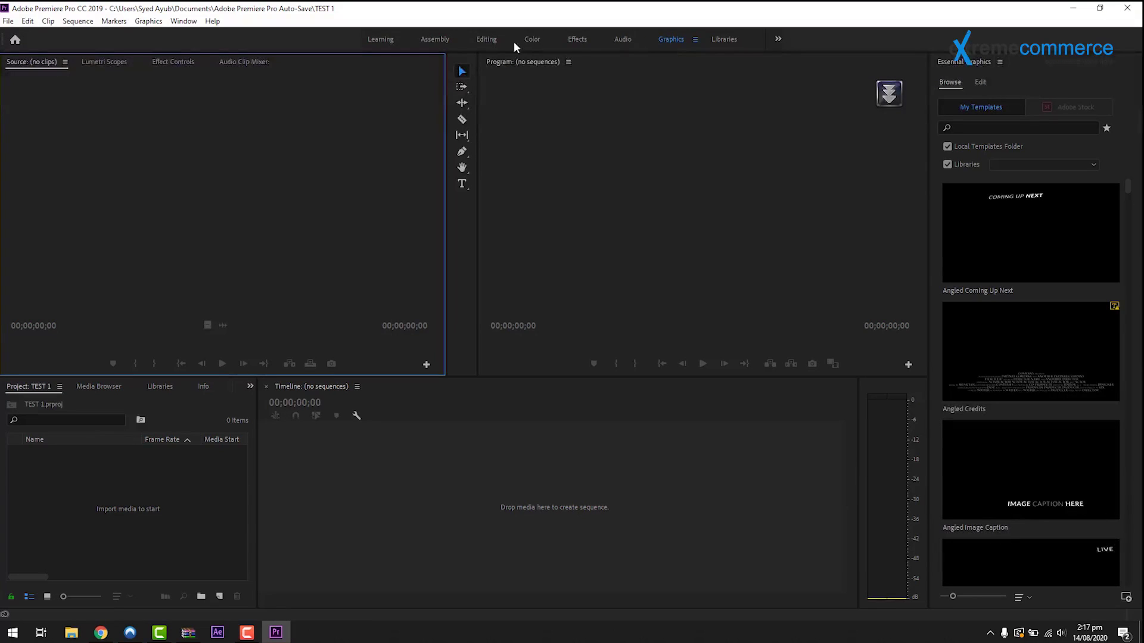
pyautogui.click(491, 42)
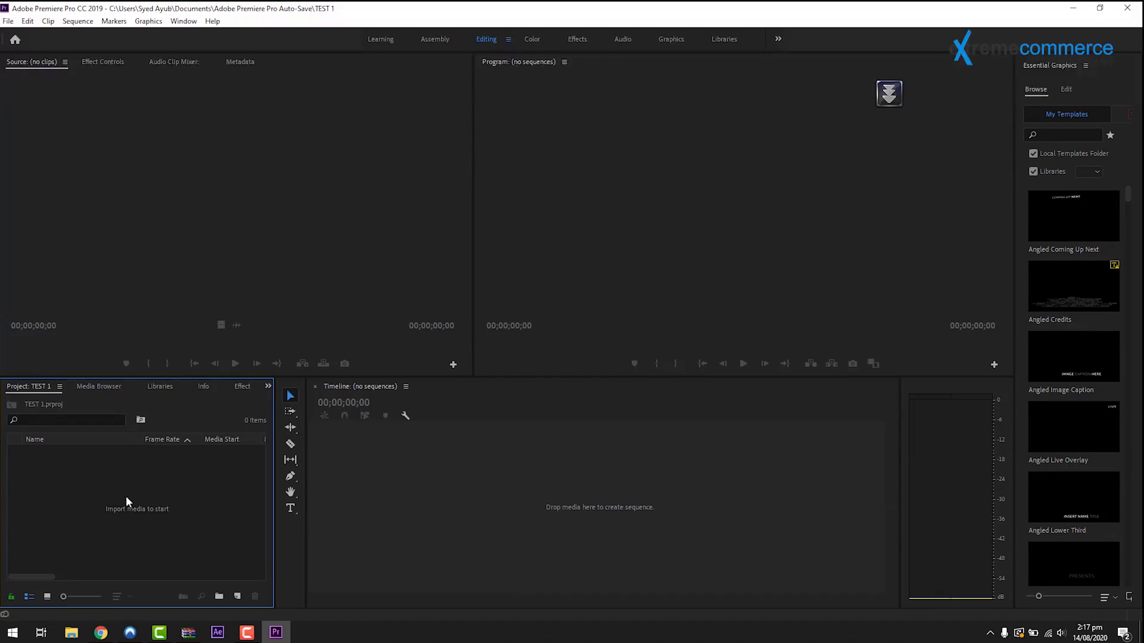
# Start importing media into the TEST 1 project and go up to the This PC level in the file browser
pyautogui.rightClick(91, 493)
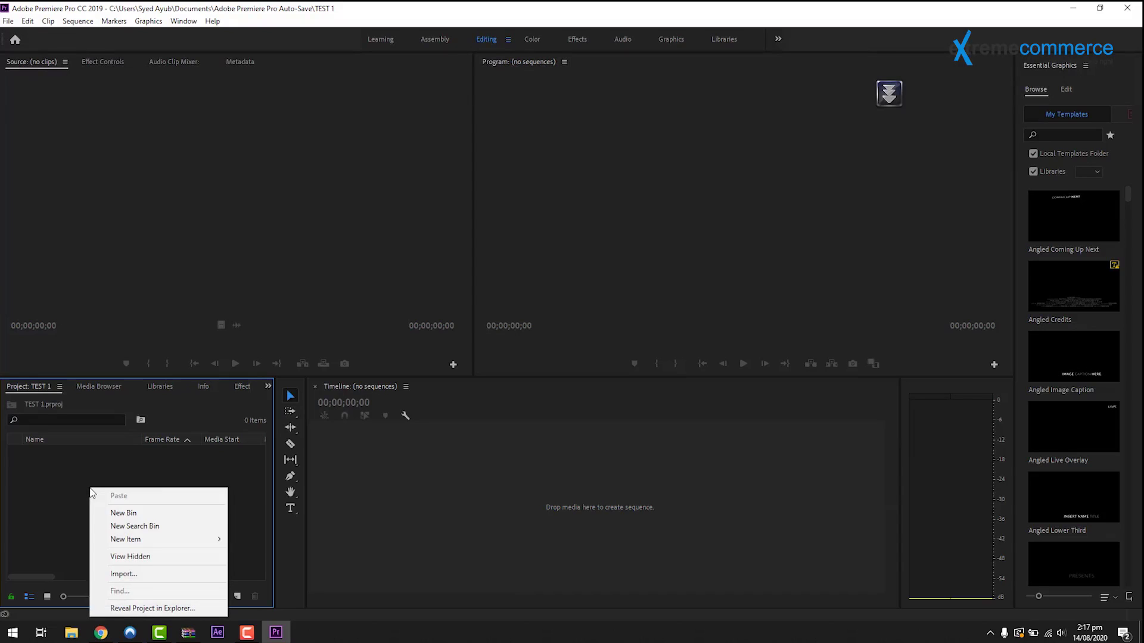
pyautogui.click(121, 575)
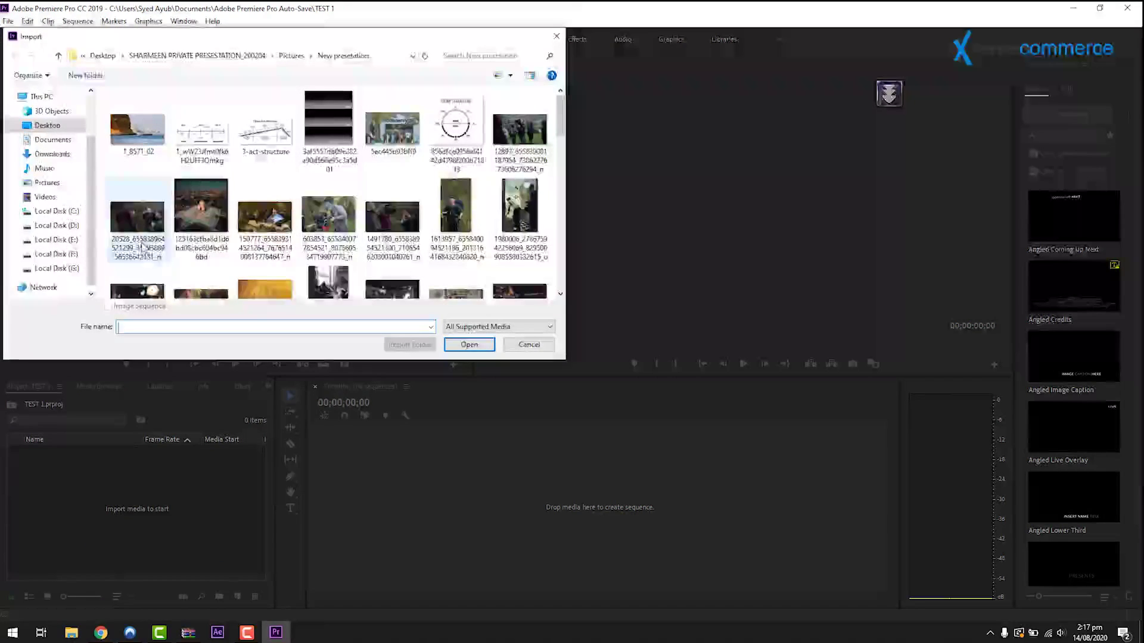
pyautogui.click(60, 56)
pyautogui.click(60, 56)
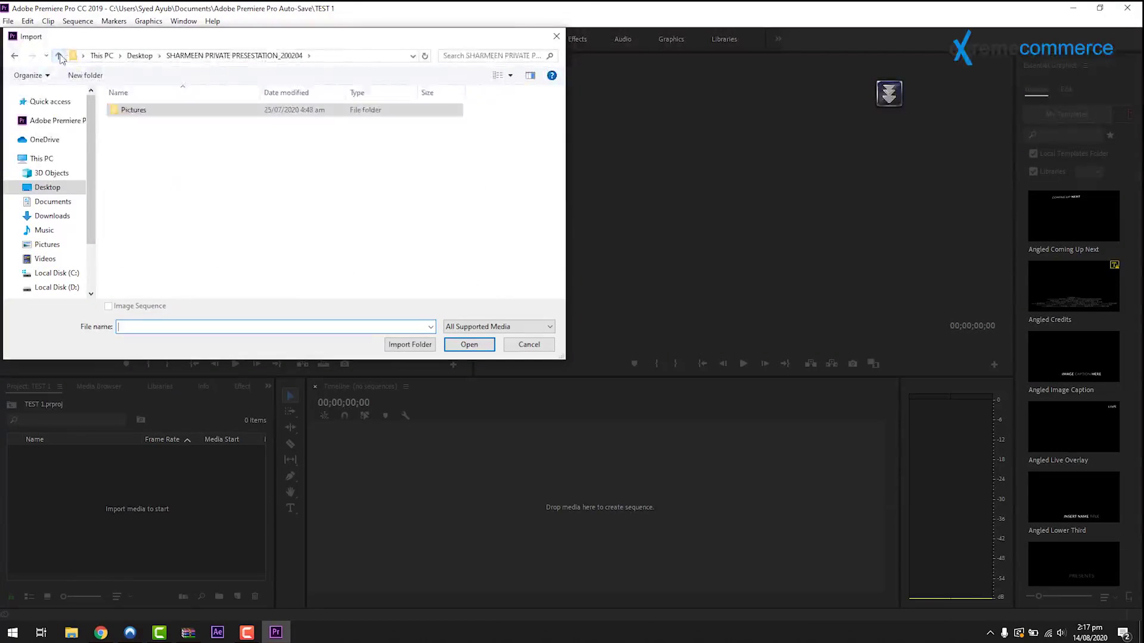
pyautogui.click(59, 56)
pyautogui.click(58, 56)
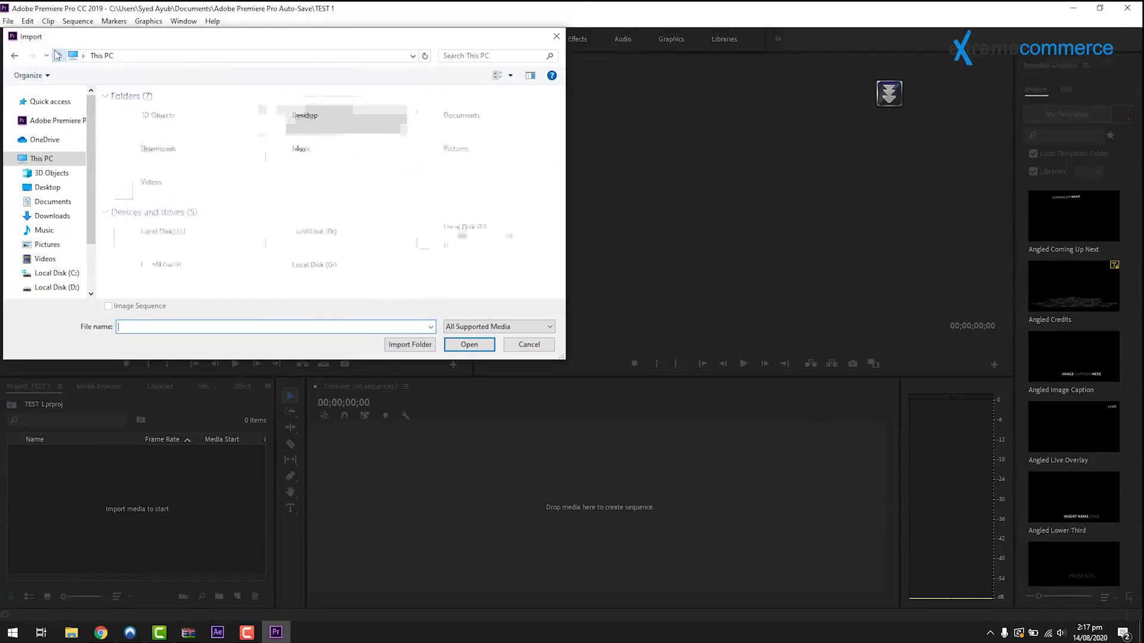
# Import the clip 510B0744 from the EC > Camera > Raw > Day 1 > 100EOS5D folder on Local Disk (D:)
pyautogui.doubleClick(334, 238)
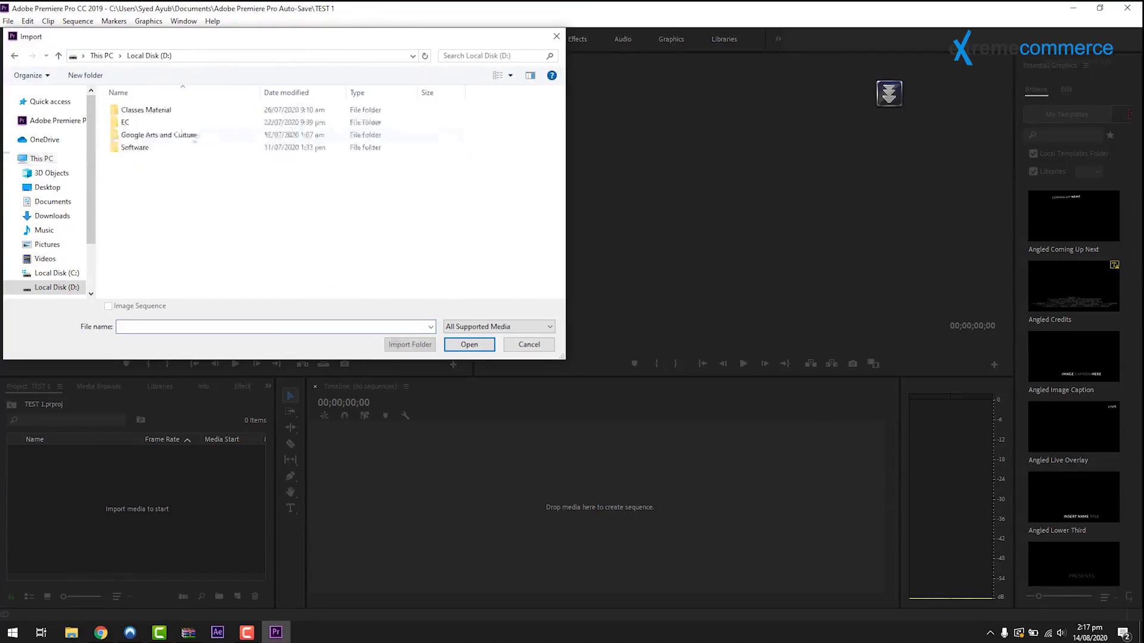
pyautogui.doubleClick(148, 121)
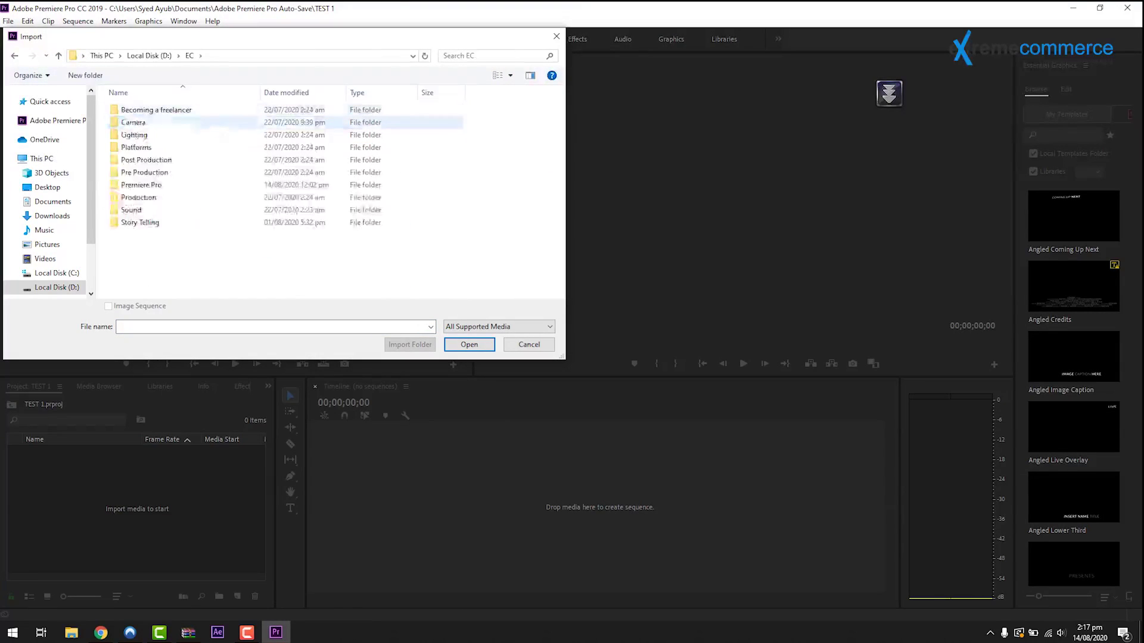
pyautogui.doubleClick(128, 122)
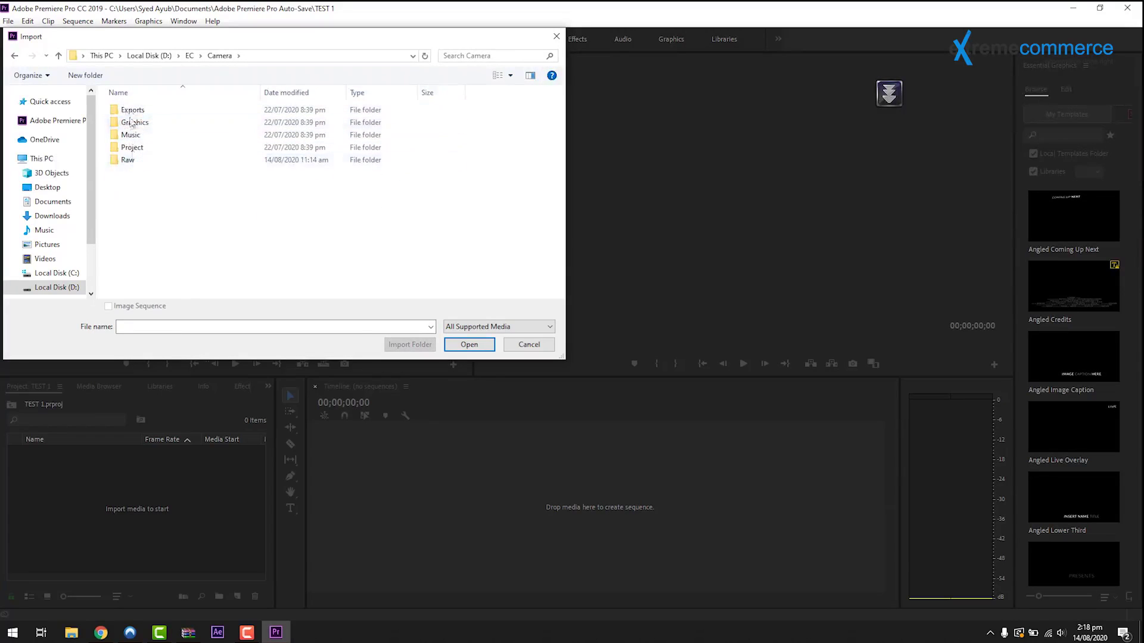
pyautogui.click(126, 161)
pyautogui.doubleClick(127, 161)
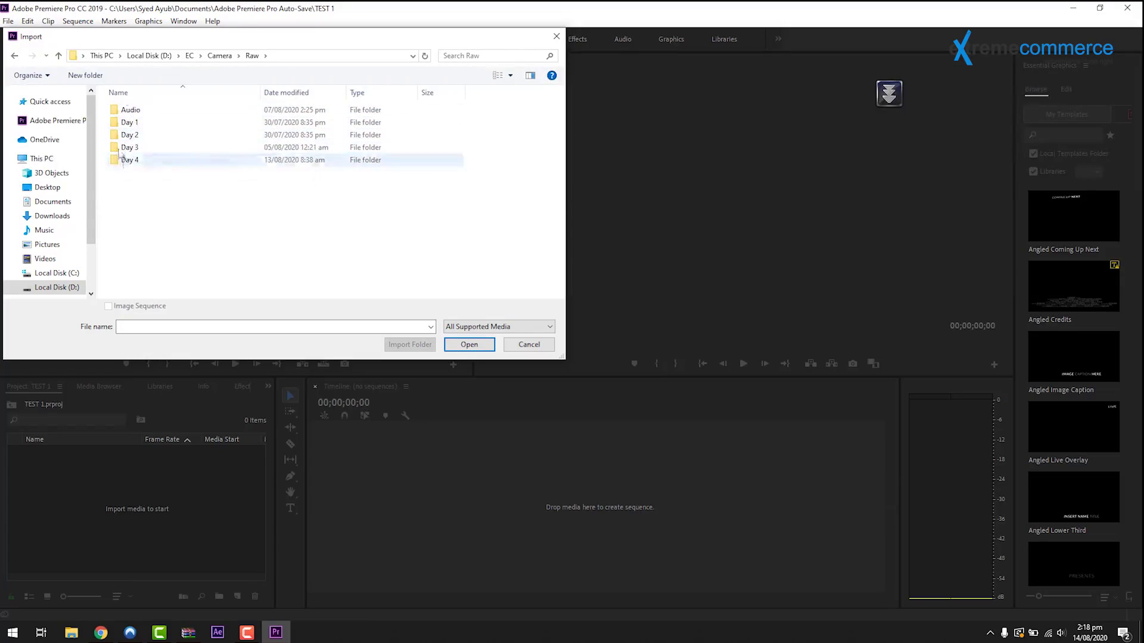
pyautogui.doubleClick(132, 122)
pyautogui.doubleClick(136, 112)
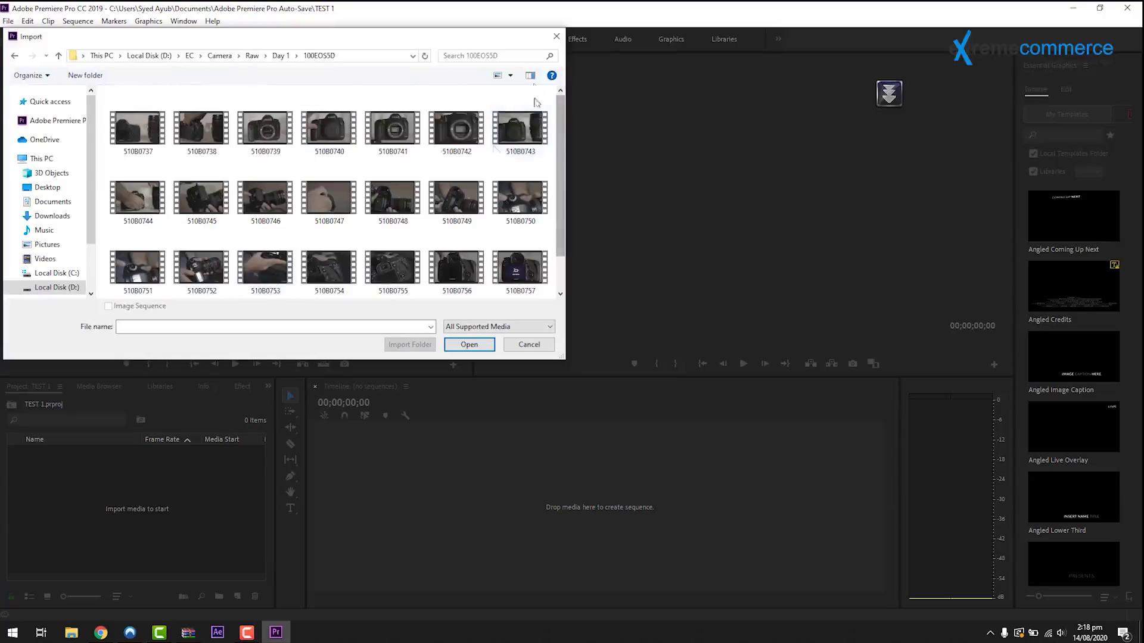
pyautogui.moveTo(559, 124)
pyautogui.mouseDown()
pyautogui.moveTo(567, 173)
pyautogui.moveTo(566, 141)
pyautogui.mouseUp()
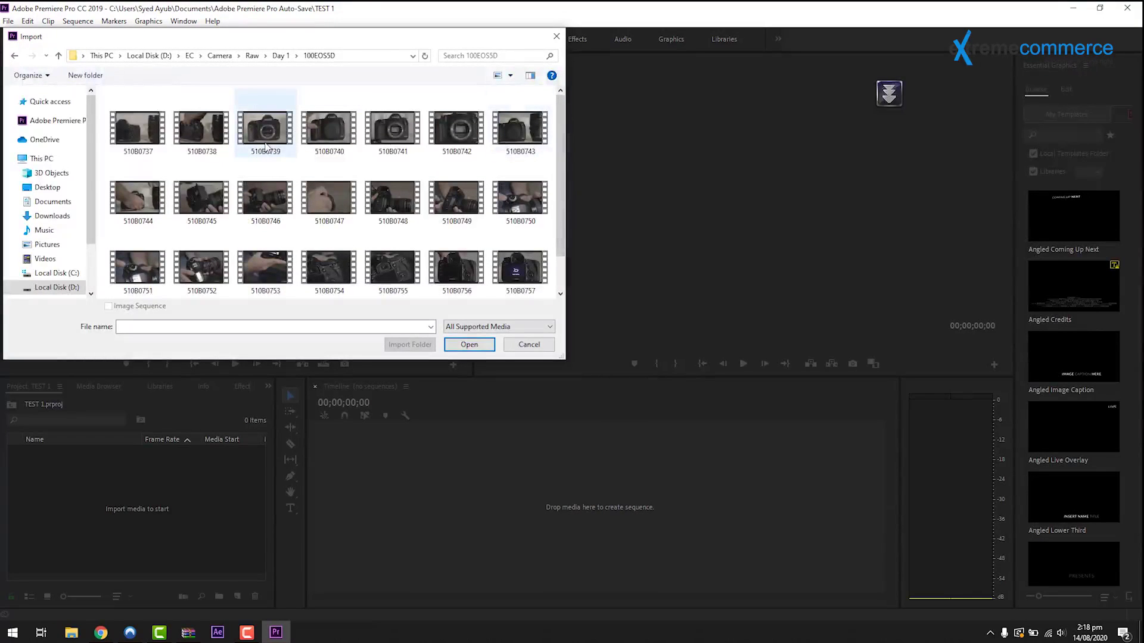
pyautogui.doubleClick(128, 205)
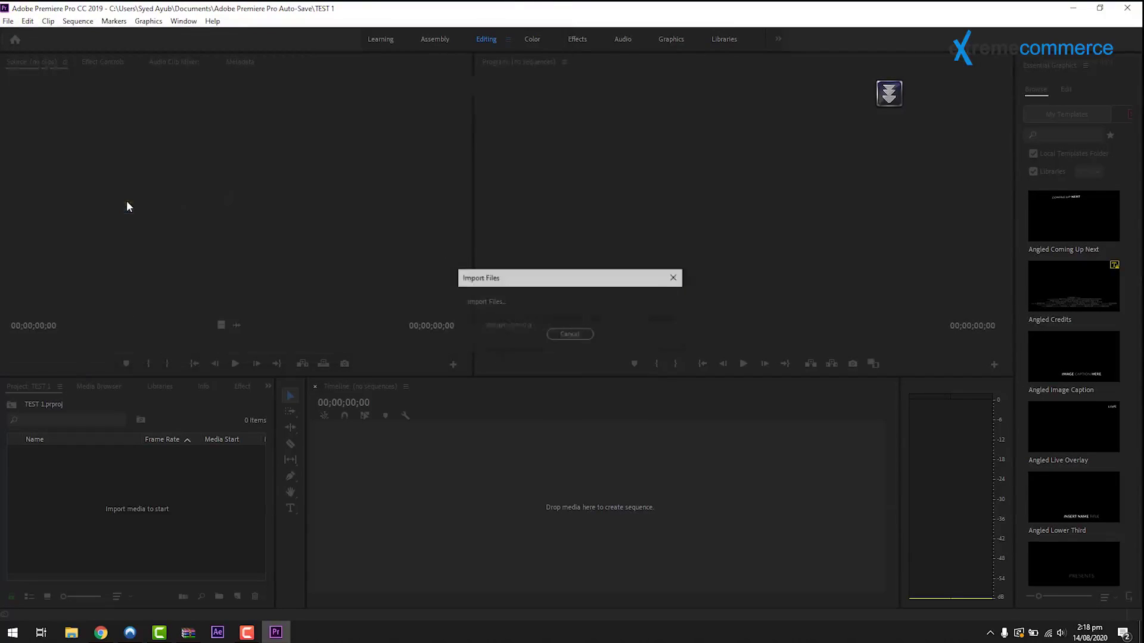
# Import the clip 510B0745 from the same 100EOS5D folder and clear the project selection
pyautogui.click(79, 490)
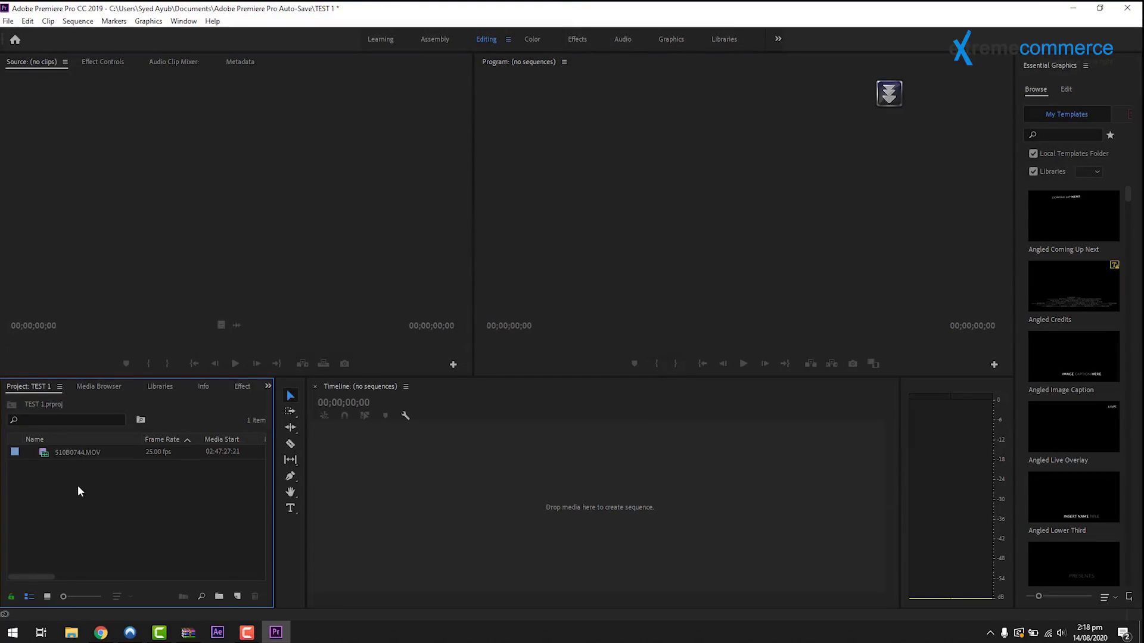
pyautogui.rightClick(78, 487)
pyautogui.click(111, 572)
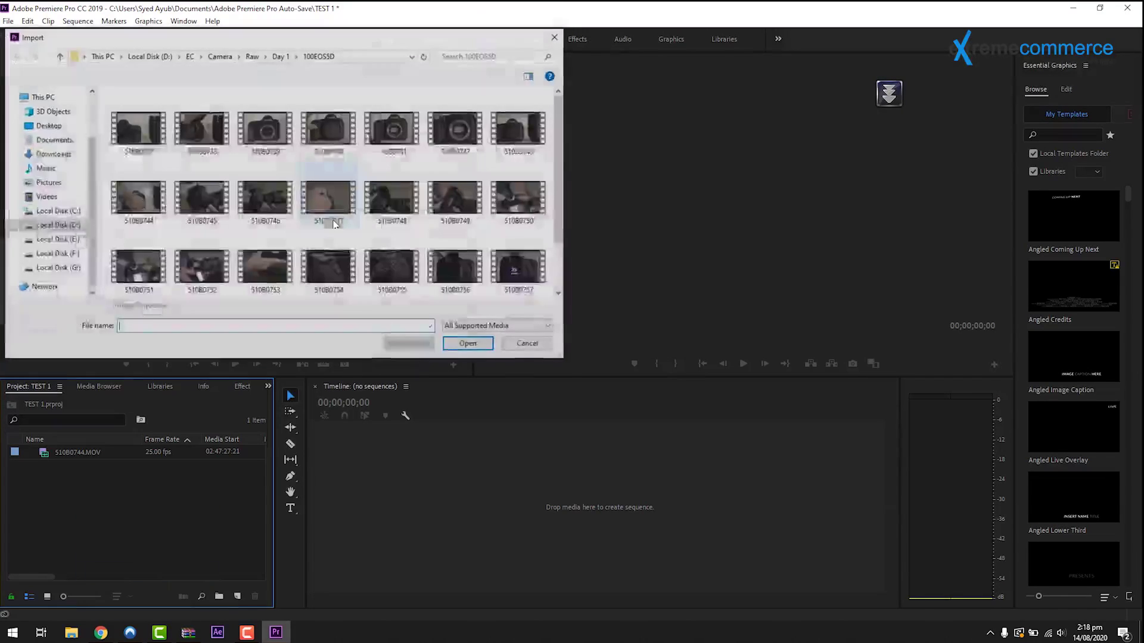
pyautogui.doubleClick(194, 211)
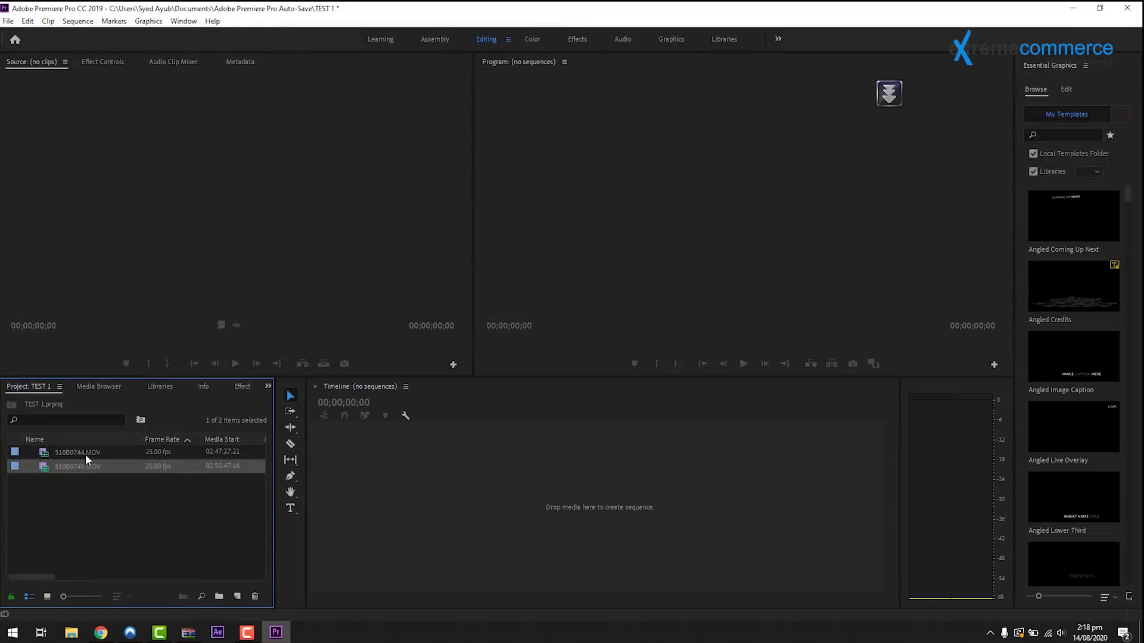
pyautogui.click(85, 511)
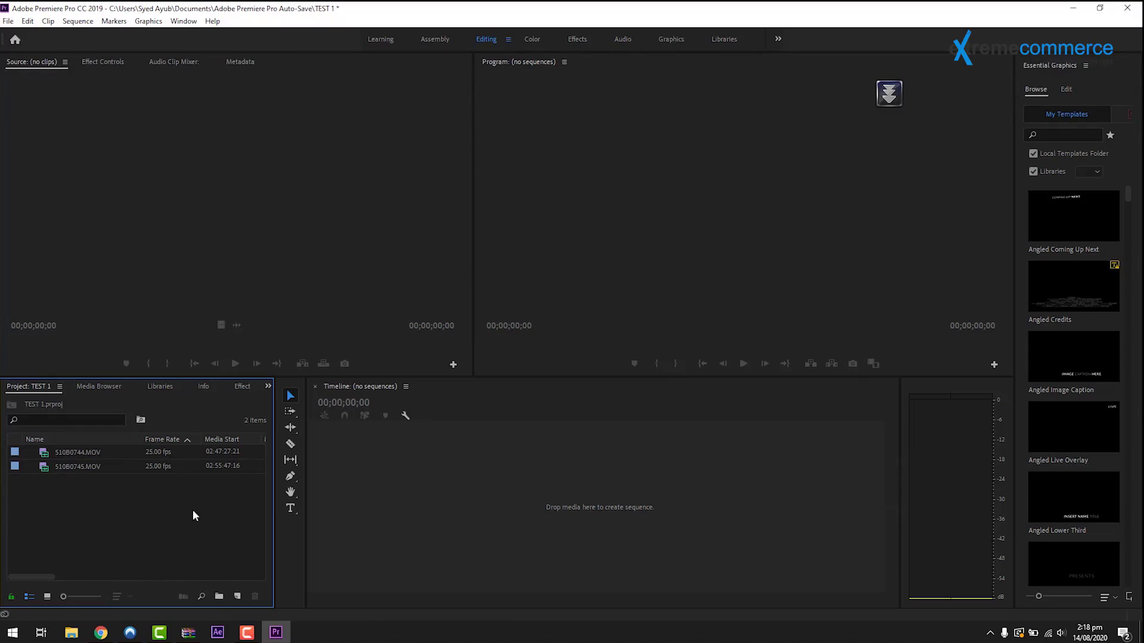
# Create a sequence from both imported clips in the empty timeline, view it enlarged and close it
pyautogui.moveTo(77, 487); pyautogui.dragTo(390, 462)
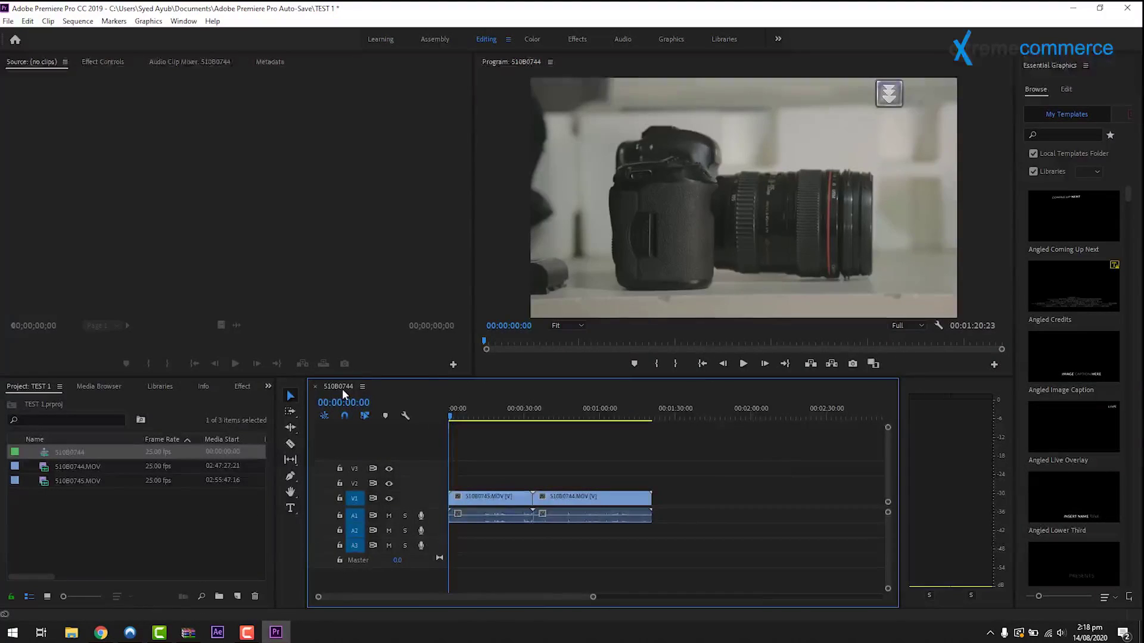
pyautogui.doubleClick(341, 388)
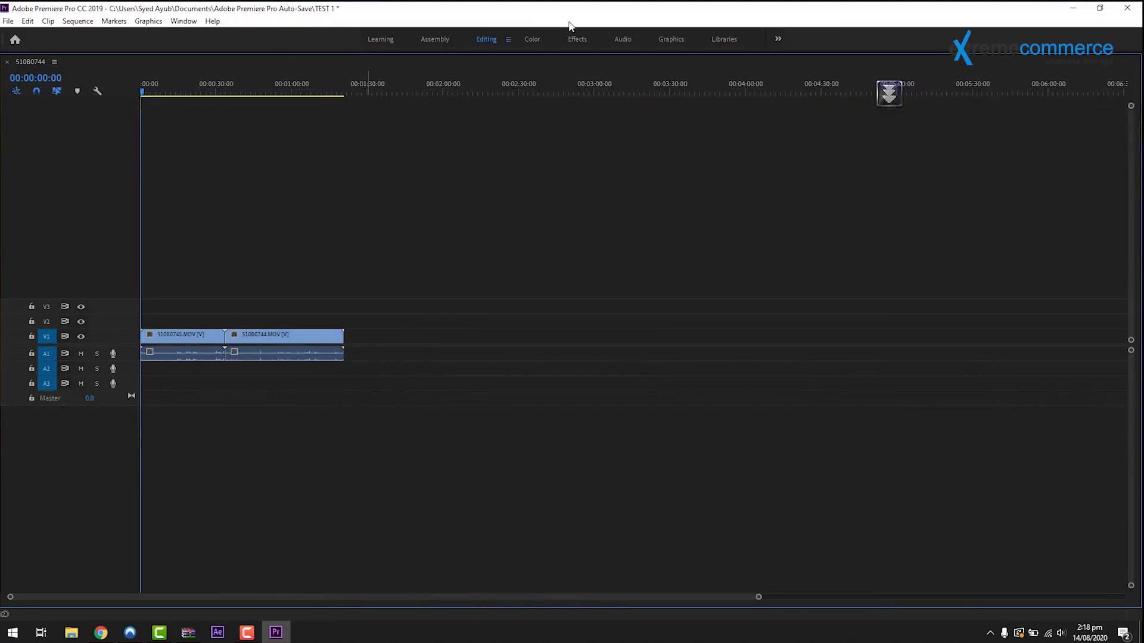
pyautogui.click(7, 61)
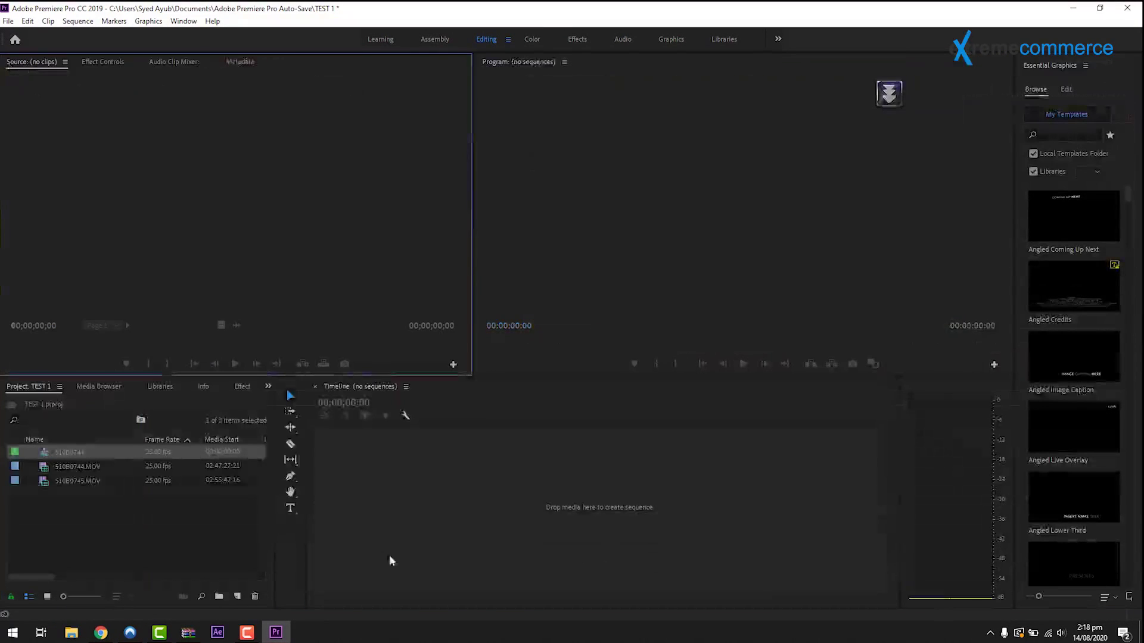
# Place the 510B0744 sequence in the empty timeline as a new sequence and scrub through it back to the start
pyautogui.click(69, 451)
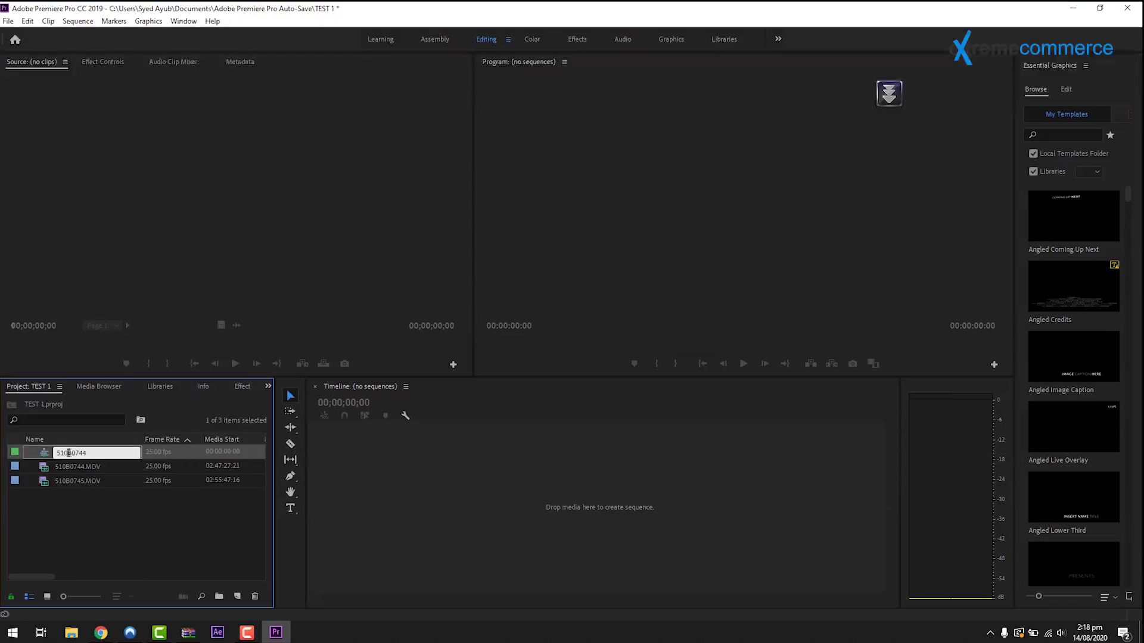
pyautogui.click(54, 451)
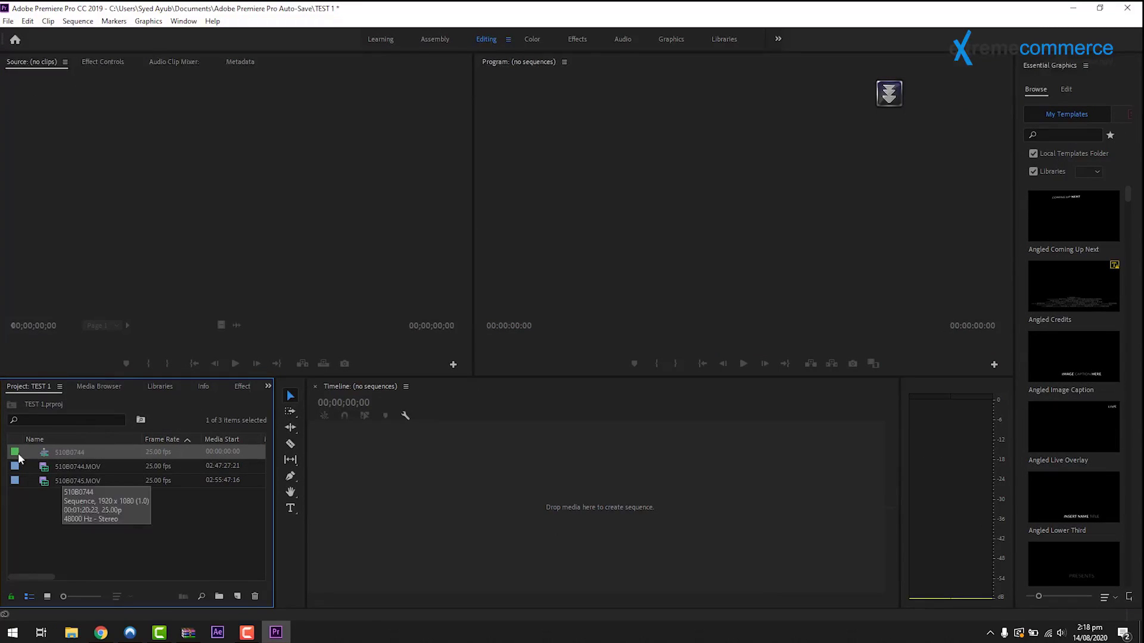
pyautogui.hotkey('ctrl', 'shift', 'a')
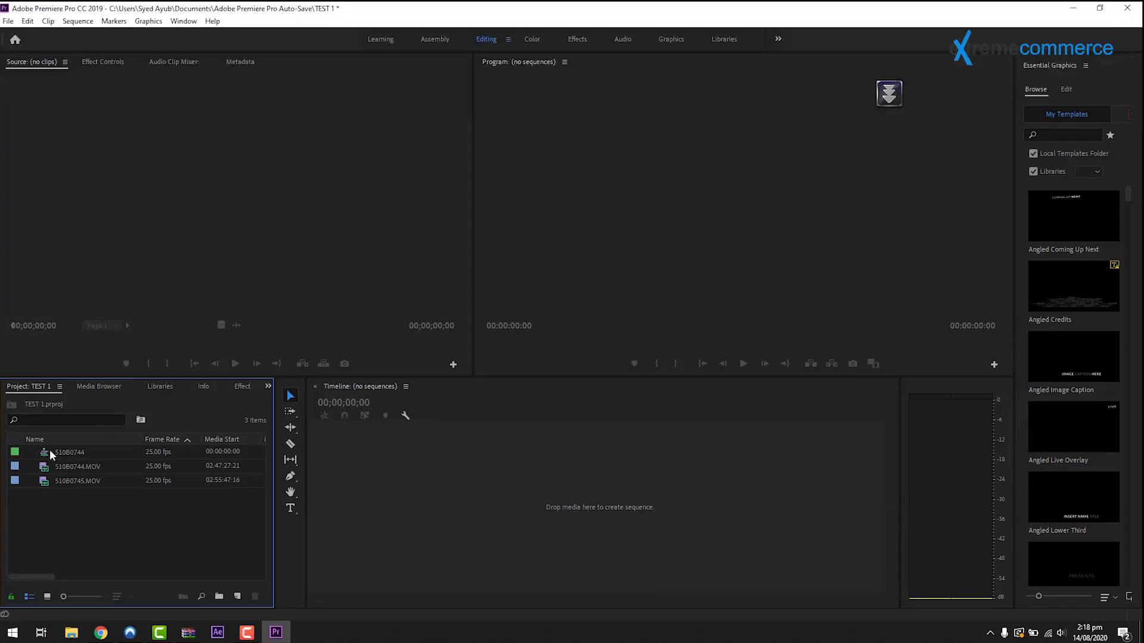
pyautogui.moveTo(47, 452); pyautogui.dragTo(474, 488)
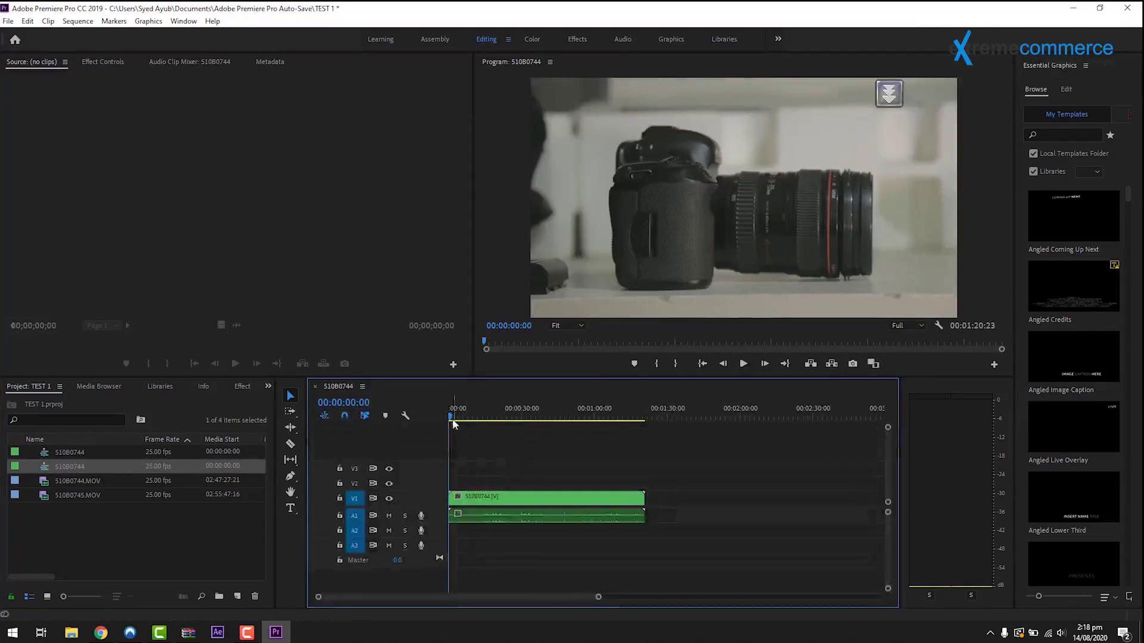
pyautogui.moveTo(452, 418); pyautogui.dragTo(609, 419)
pyautogui.press('Home')
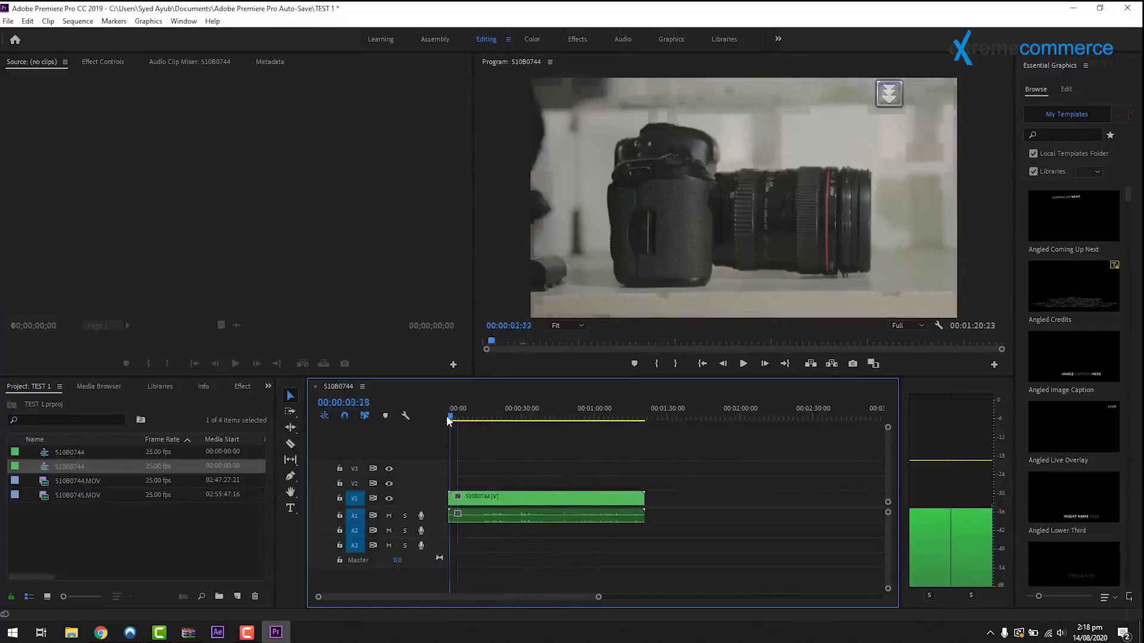
# Clear the timeline and delete both 510B0744 sequences from the project, keeping only the two MOV clips
pyautogui.moveTo(644, 559); pyautogui.dragTo(522, 489)
pyautogui.press('Delete')
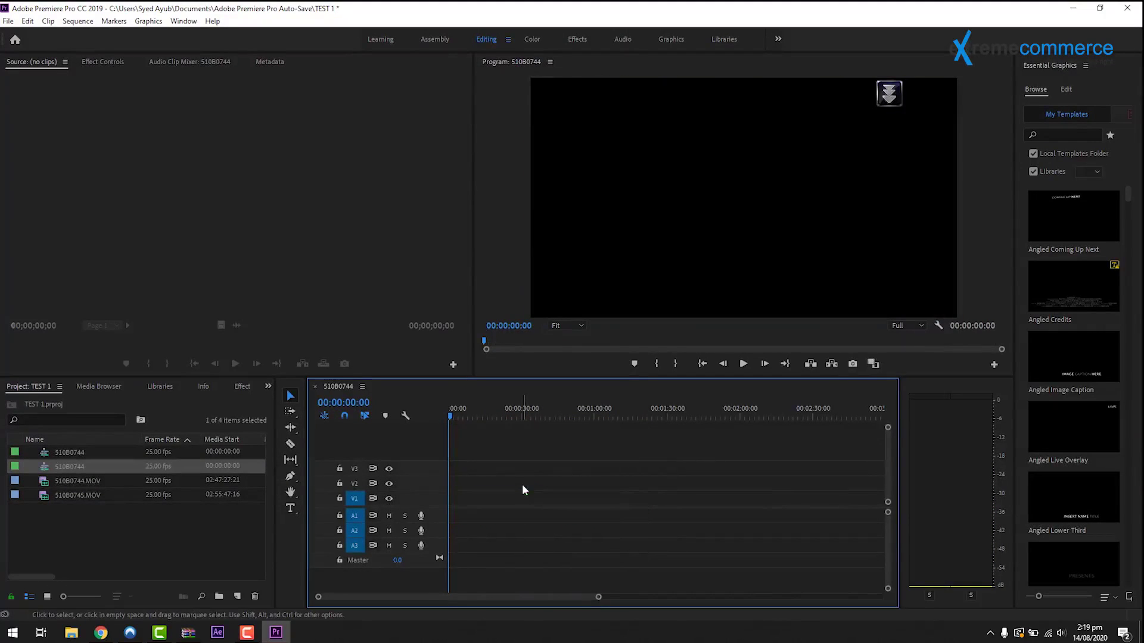
pyautogui.click(90, 503)
pyautogui.click(76, 468)
pyautogui.press('Delete')
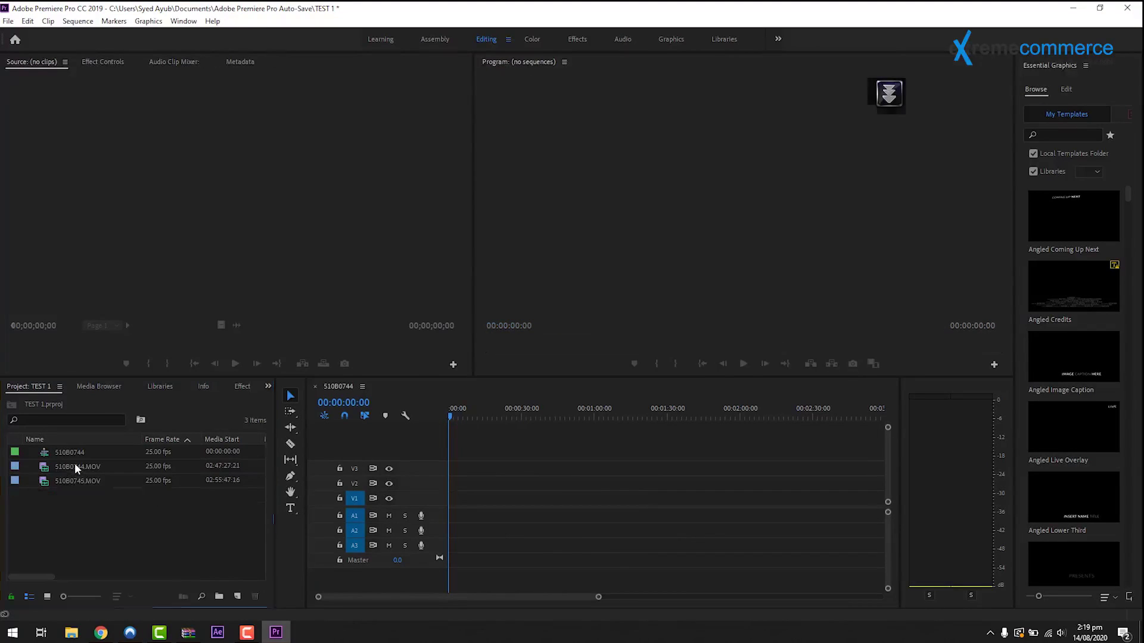
pyautogui.click(75, 454)
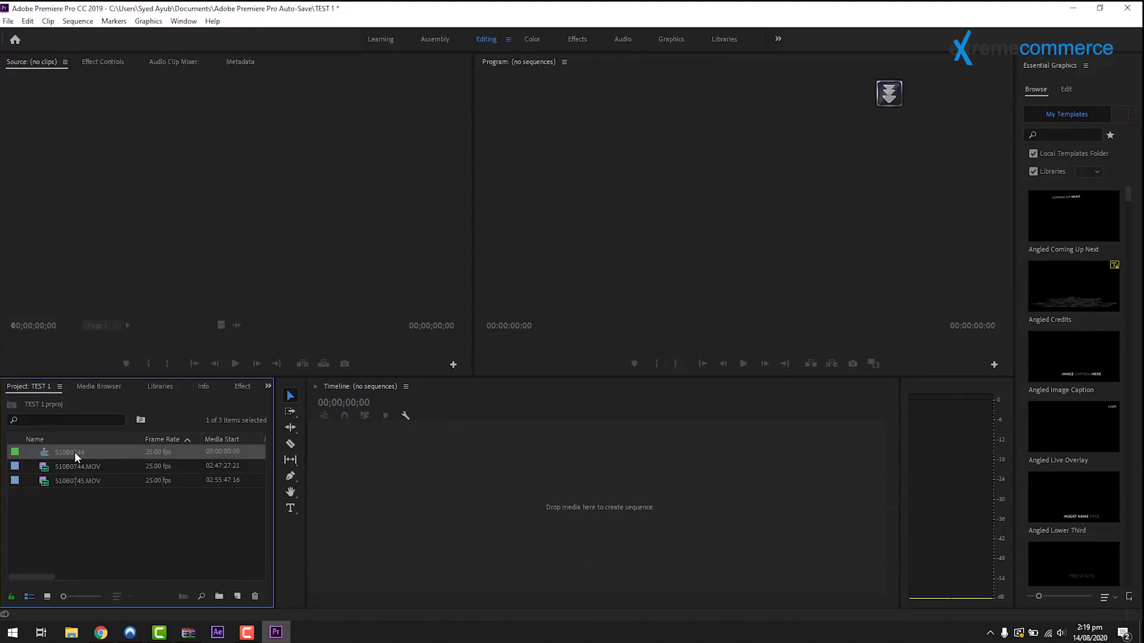
pyautogui.press('Delete')
# Create a new sequence from the clip 510B0745.MOV and review the kinds of new items that can be added
pyautogui.click(78, 465)
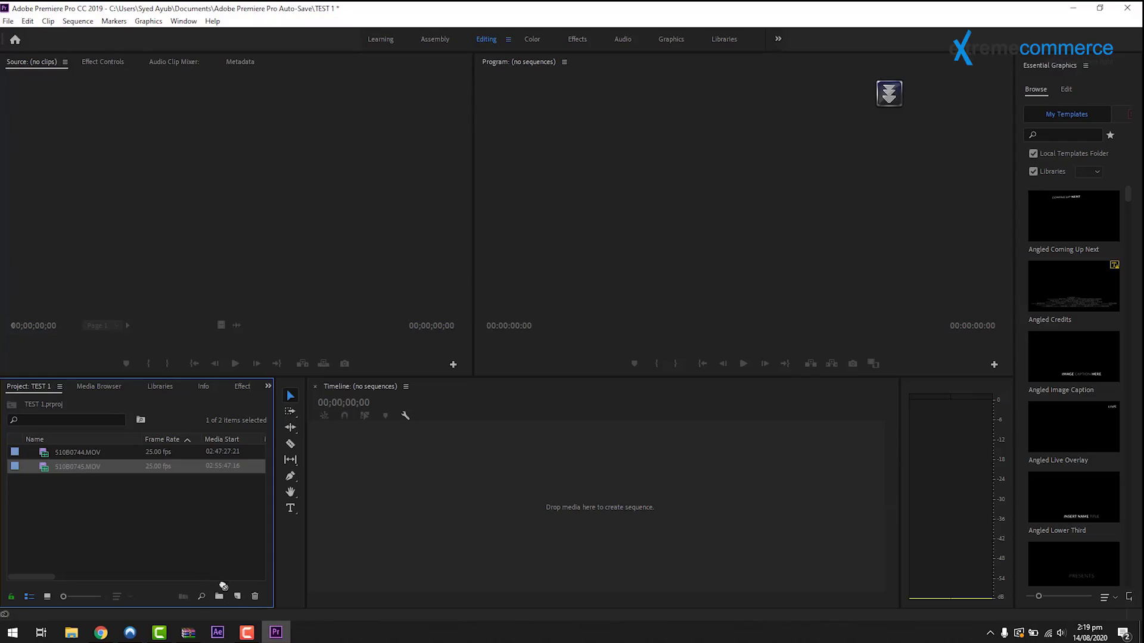
pyautogui.moveTo(237, 599); pyautogui.dragTo(403, 506)
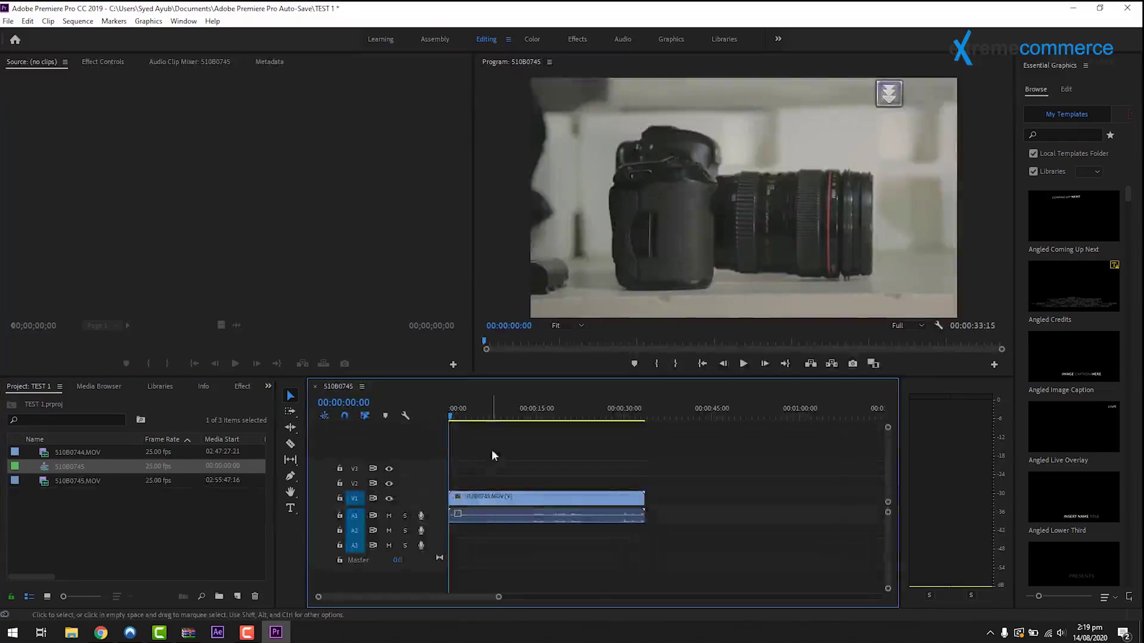
pyautogui.click(238, 597)
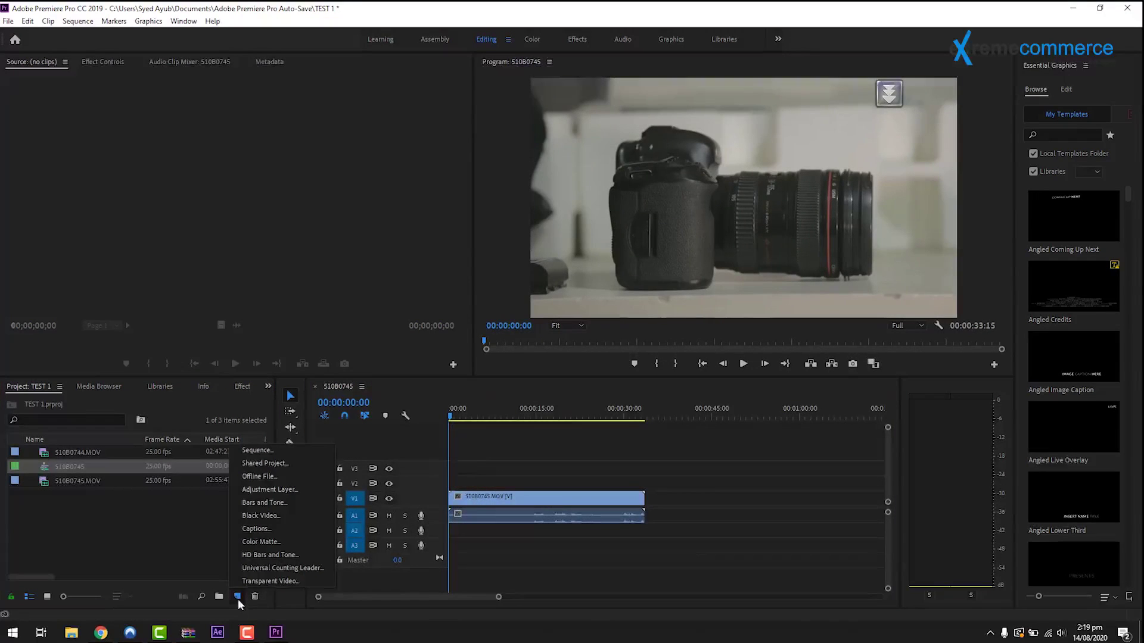
pyautogui.click(217, 549)
pyautogui.click(238, 597)
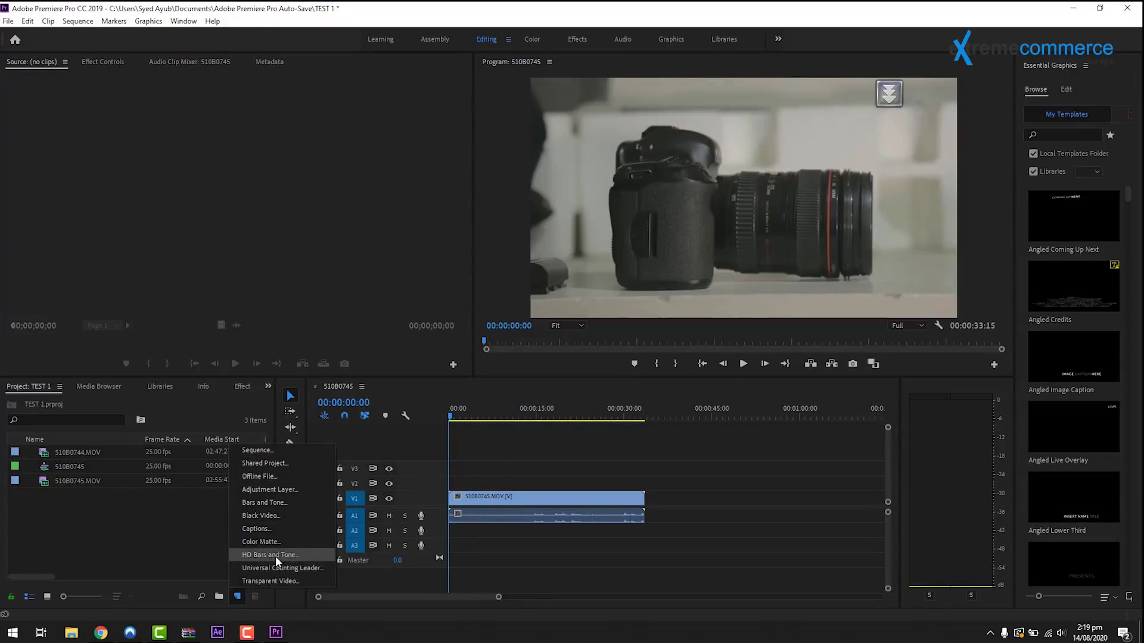
pyautogui.click(195, 531)
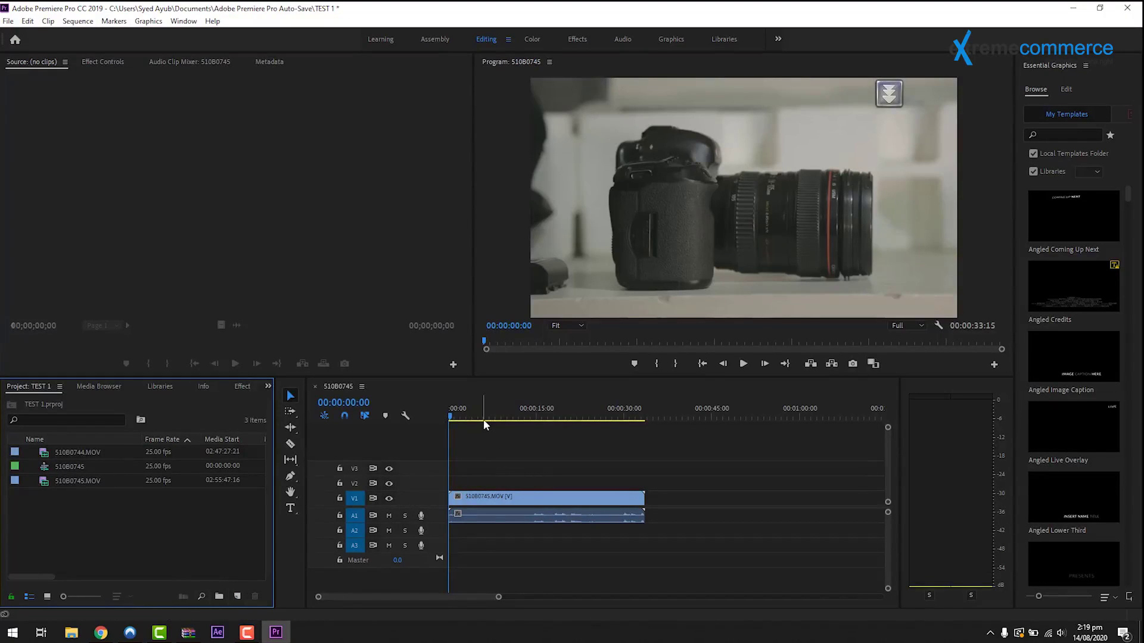
# Return the playhead to the start and delete the 510B0745.MOV clip from the sequence's timeline
pyautogui.moveTo(484, 416); pyautogui.dragTo(444, 413)
pyautogui.moveTo(559, 561); pyautogui.dragTo(510, 463)
pyautogui.press('Delete')
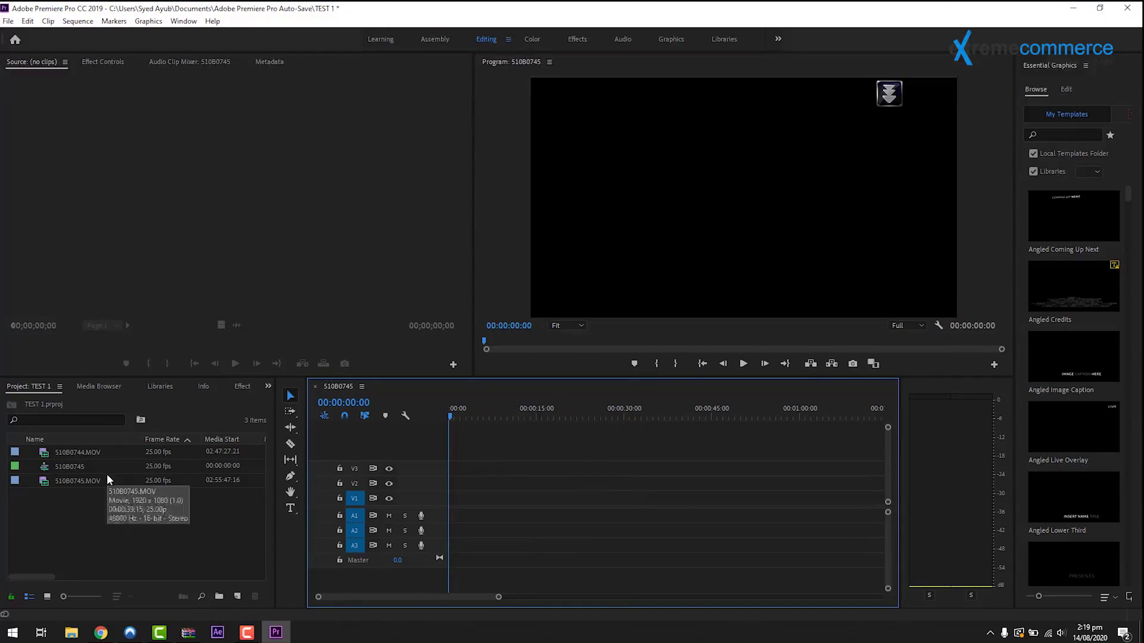
# Load the clip 510B0745.MOV into the Source Monitor and clear the project selection
pyautogui.click(62, 141)
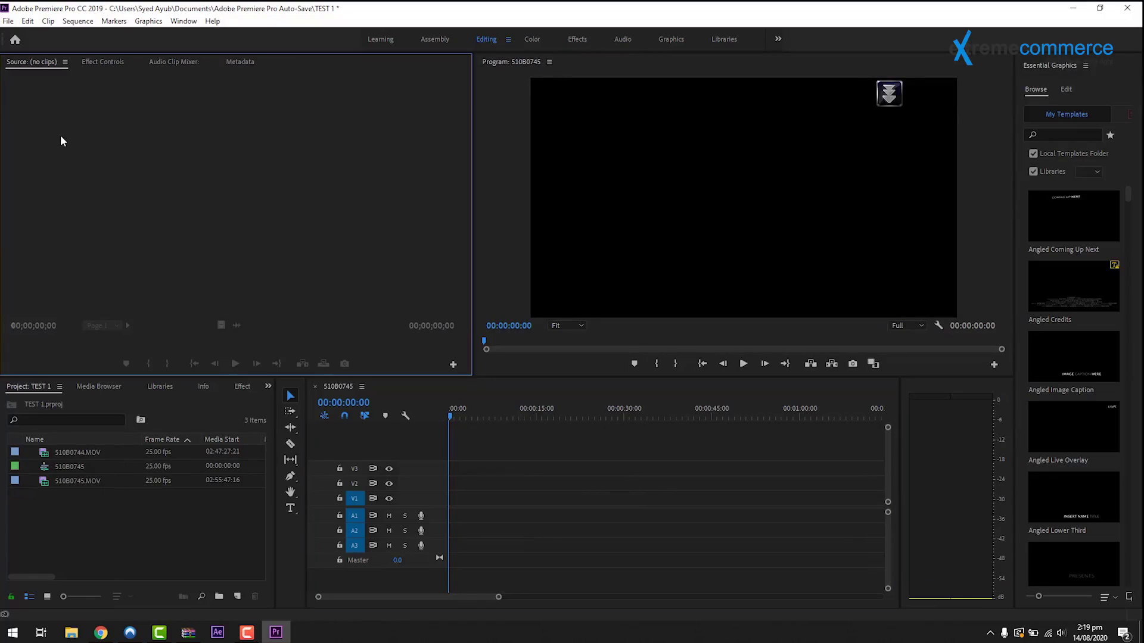
pyautogui.click(70, 483)
pyautogui.moveTo(97, 228); pyautogui.dragTo(96, 230)
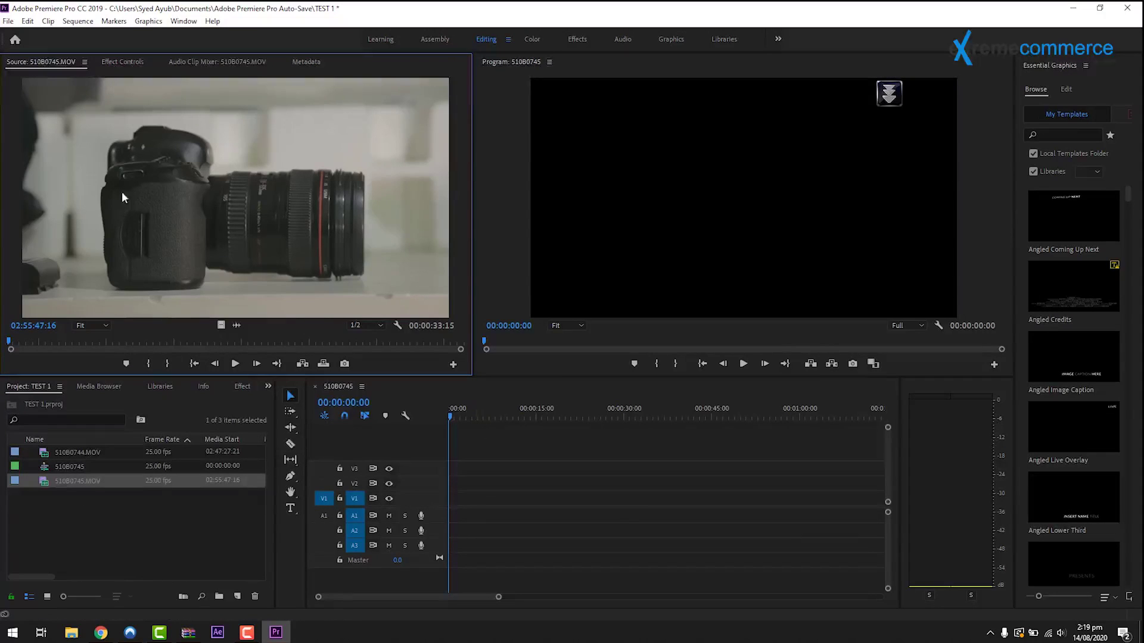
pyautogui.click(214, 523)
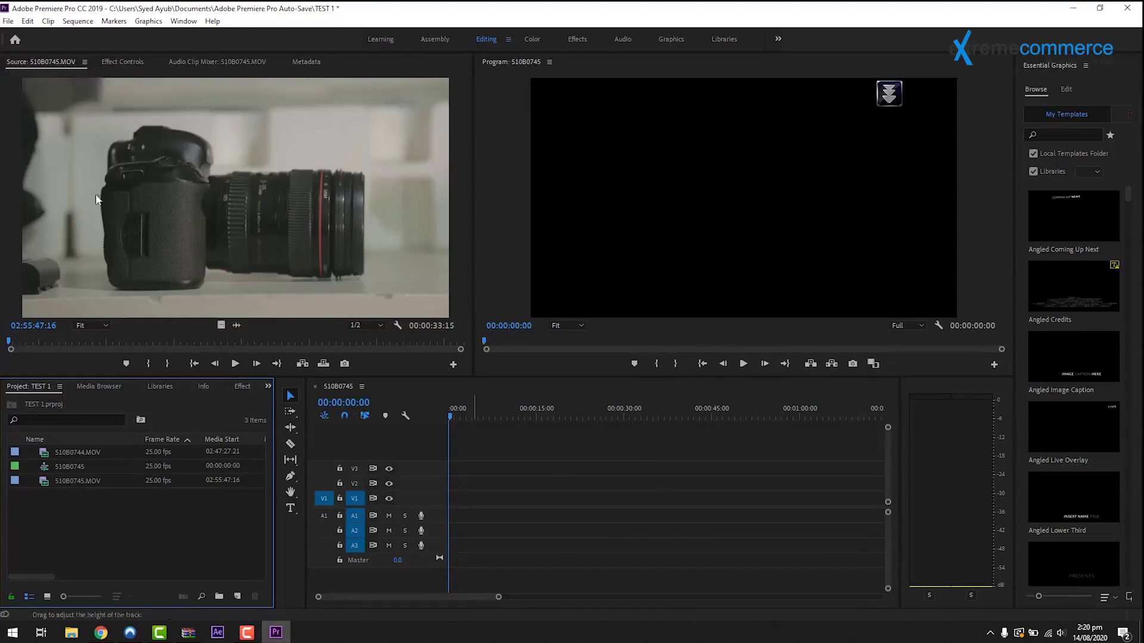
# Open the Auto Save preferences to examine the save interval and maximum project versions
pyautogui.click(25, 21)
pyautogui.click(23, 23)
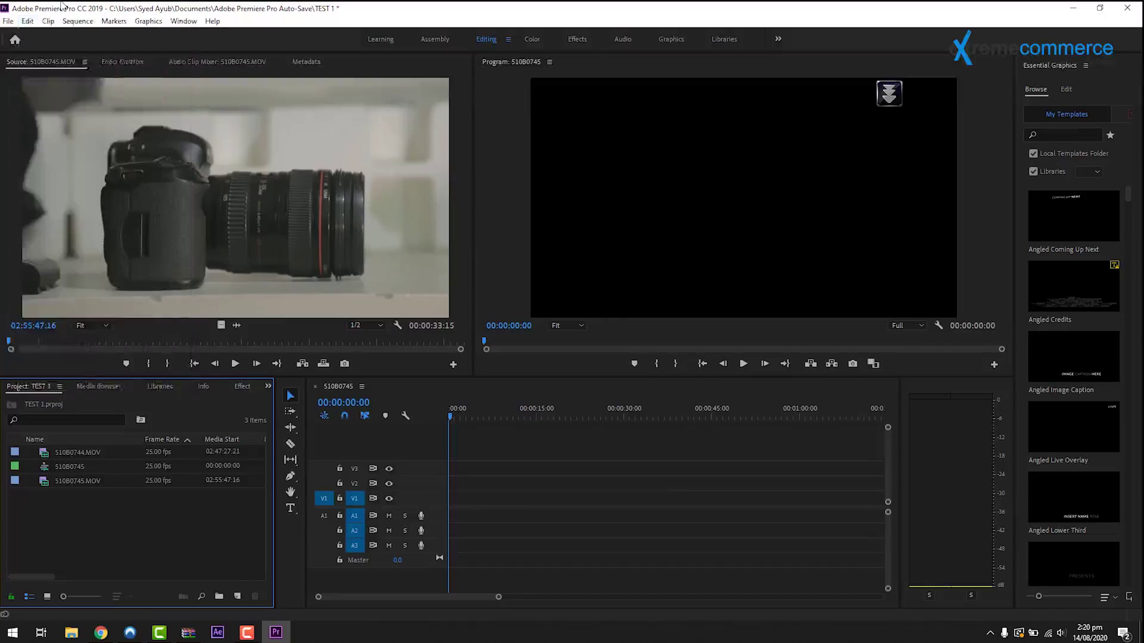
pyautogui.click(28, 22)
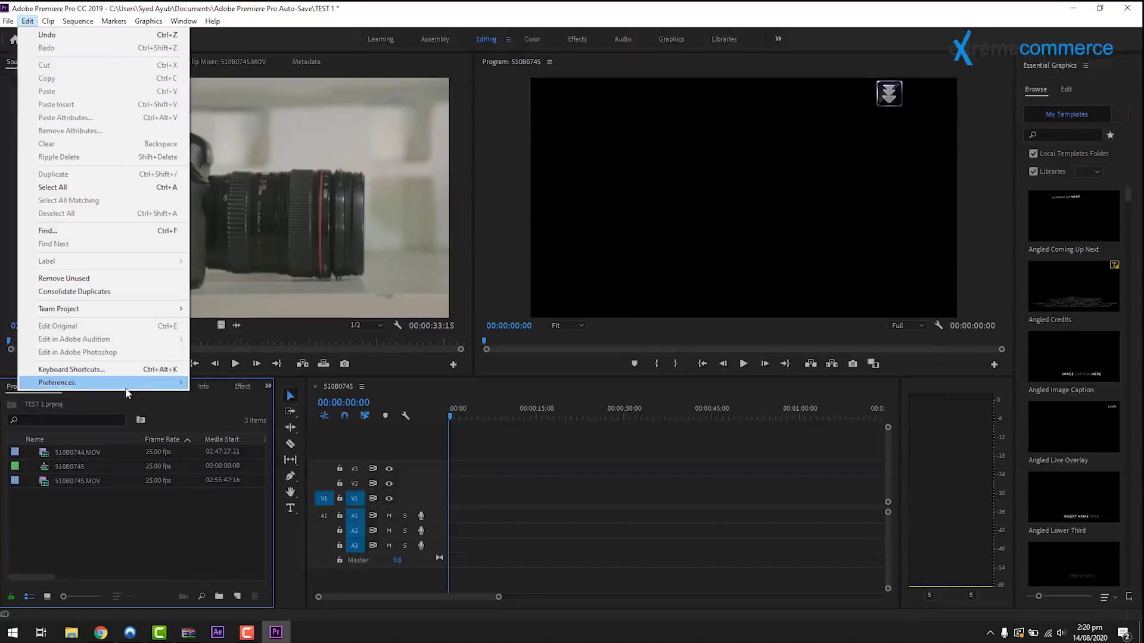
pyautogui.click(650, 407)
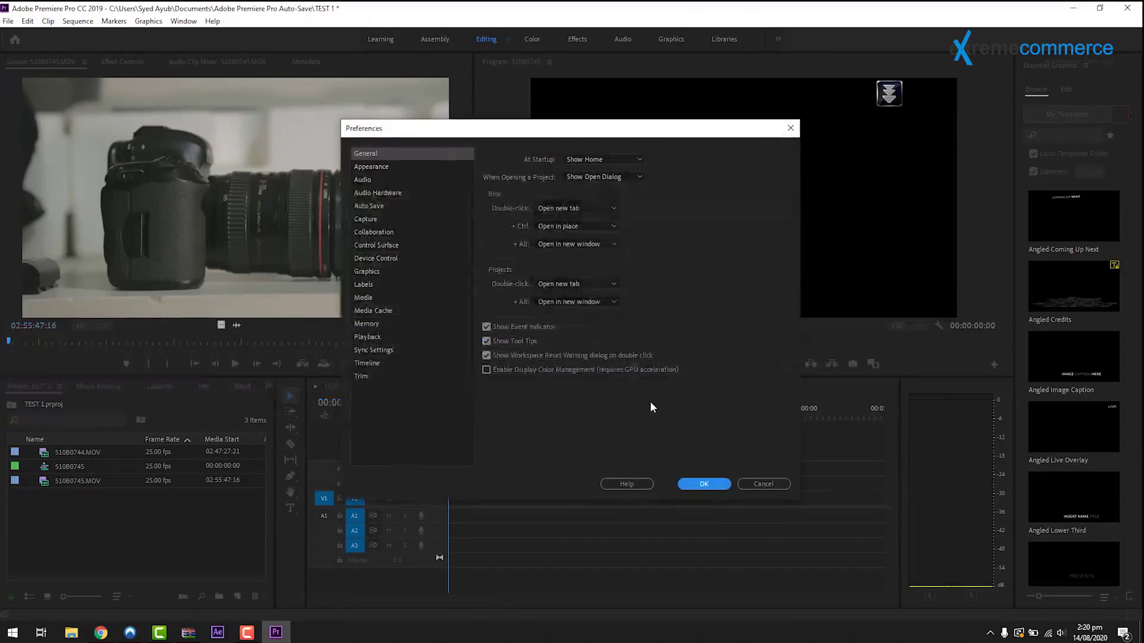
pyautogui.click(377, 206)
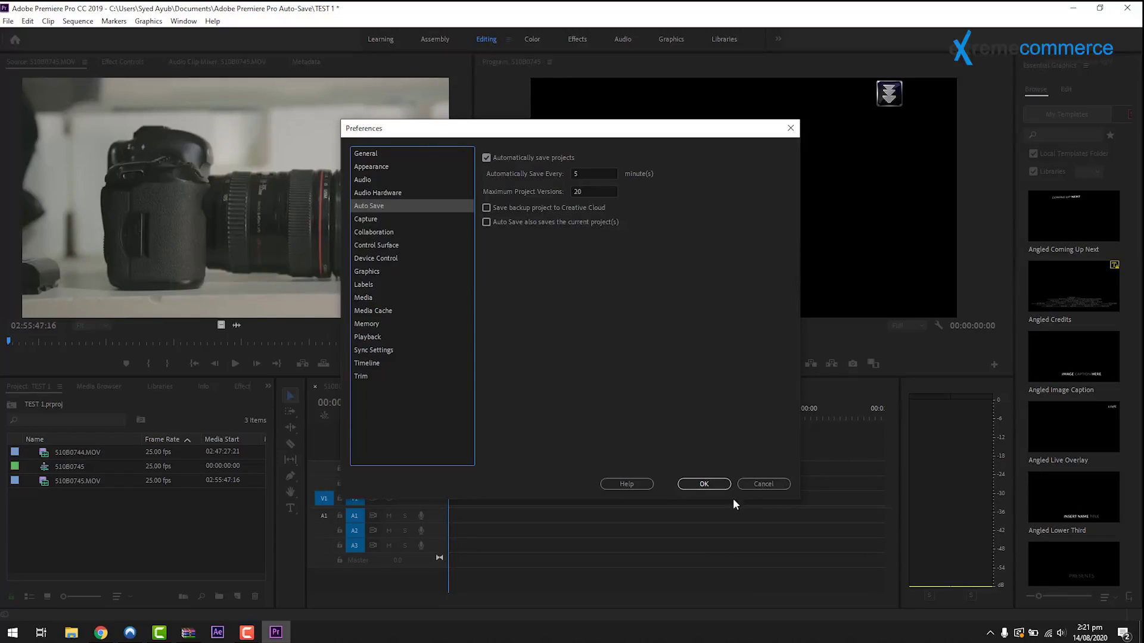
# Reopen the Auto Save preferences to examine the save interval, and view the Capture preferences
pyautogui.click(757, 486)
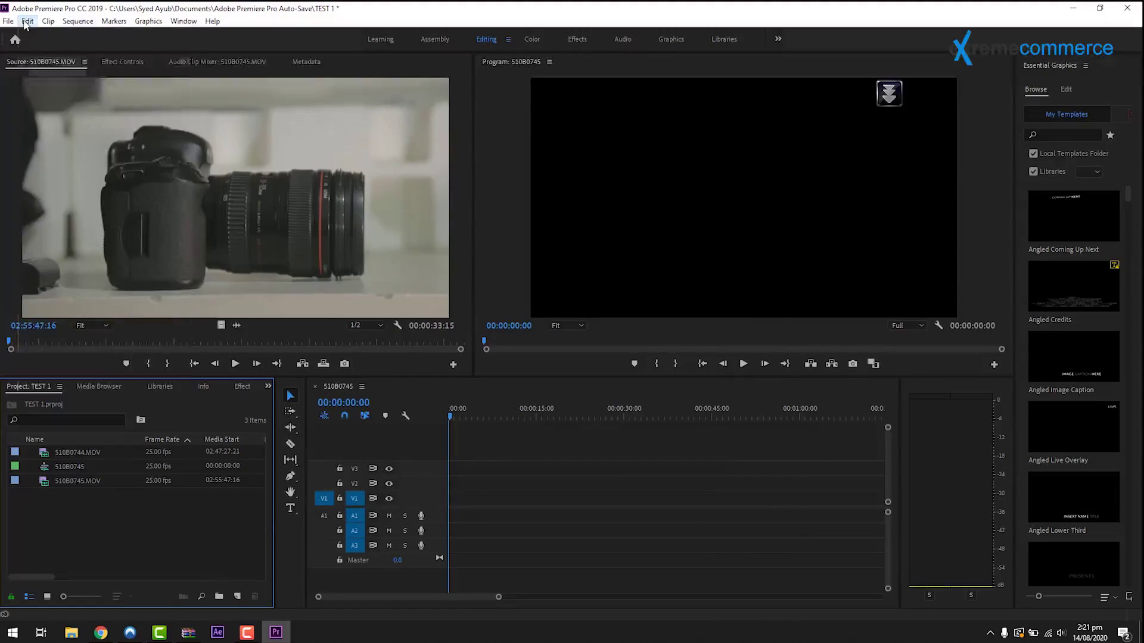
pyautogui.click(27, 21)
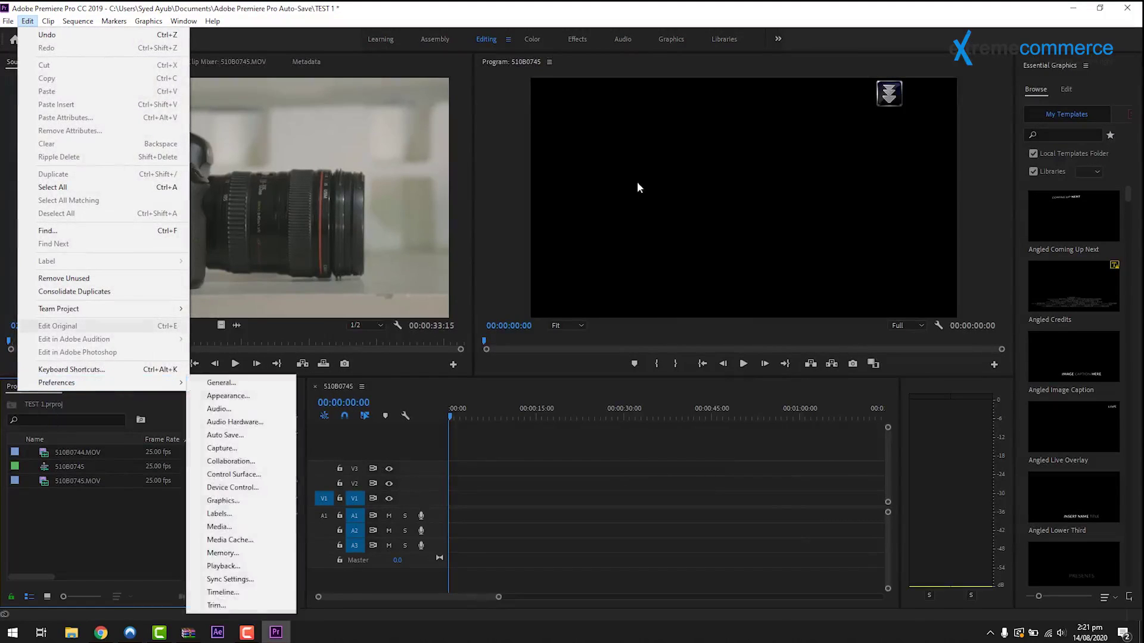
pyautogui.moveTo(122, 389)
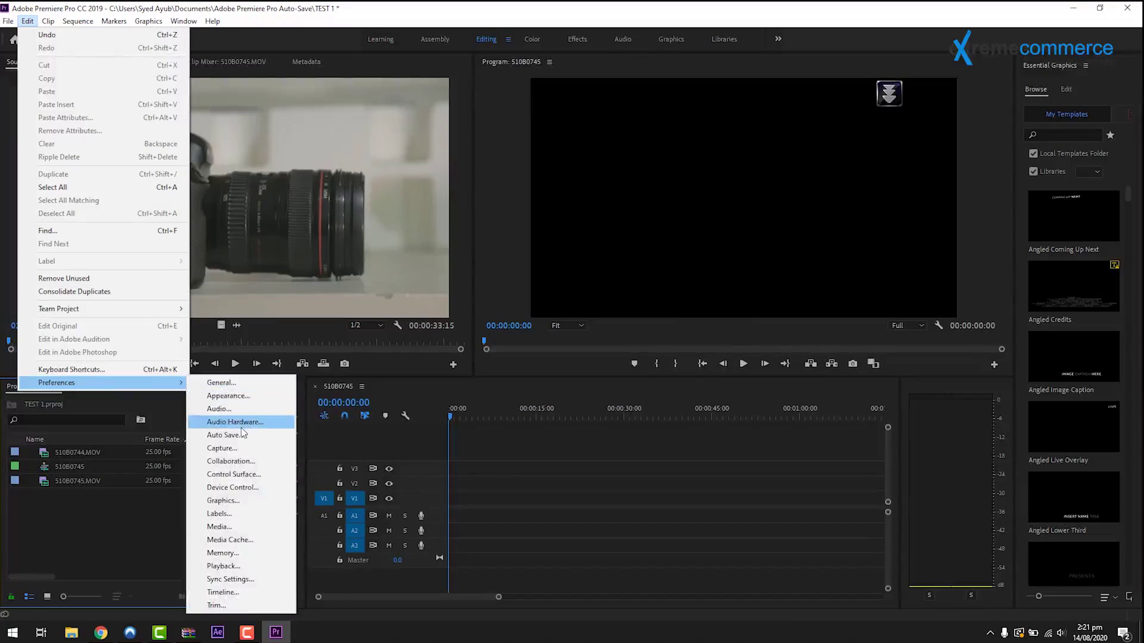
pyautogui.click(223, 436)
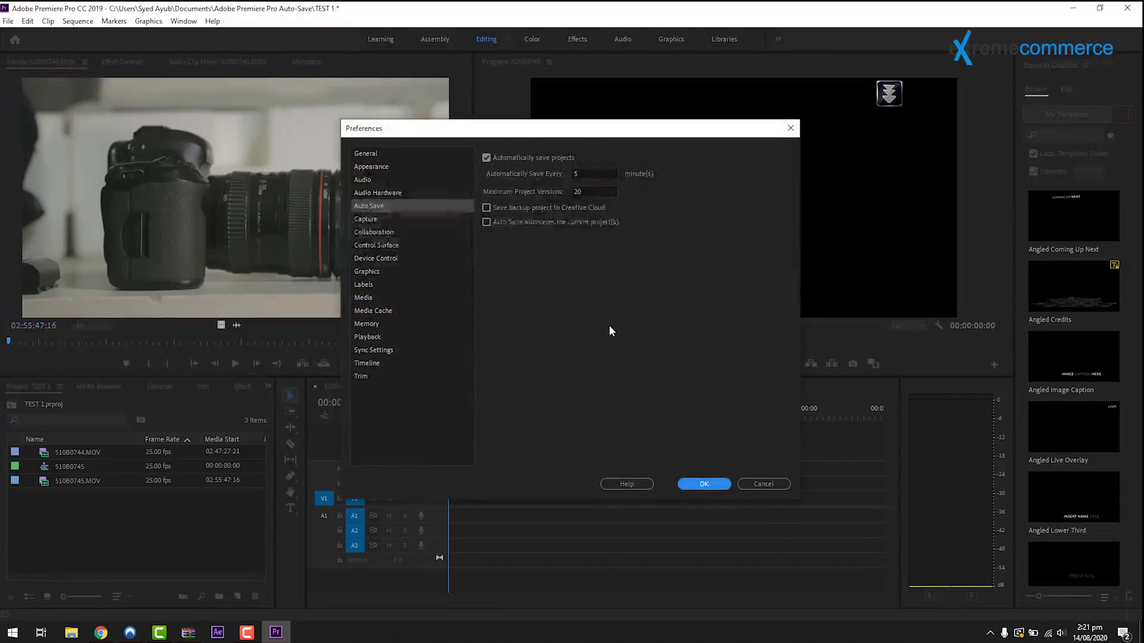
pyautogui.click(585, 174)
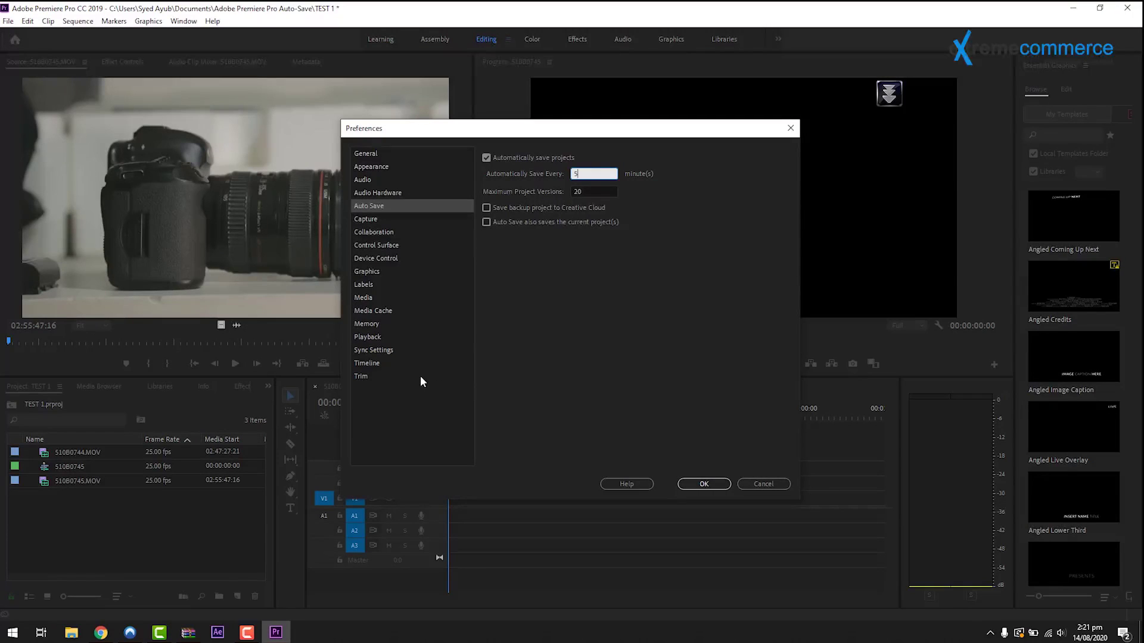
pyautogui.click(370, 219)
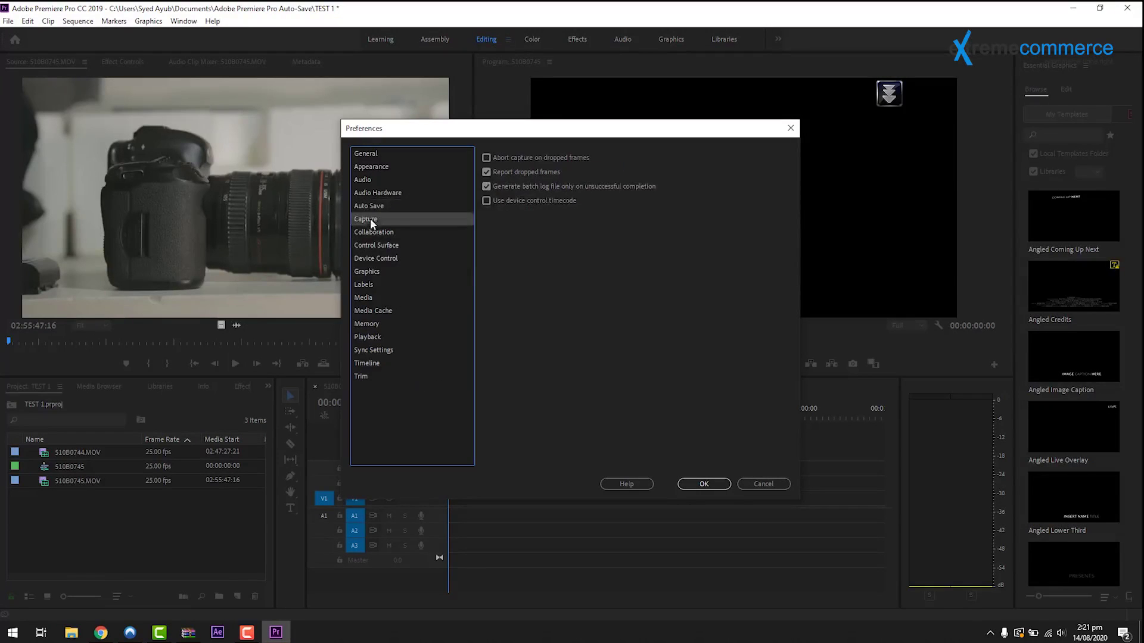
# Try the Default Media Scaling options None and Set to frame size in the Media preferences
pyautogui.click(364, 297)
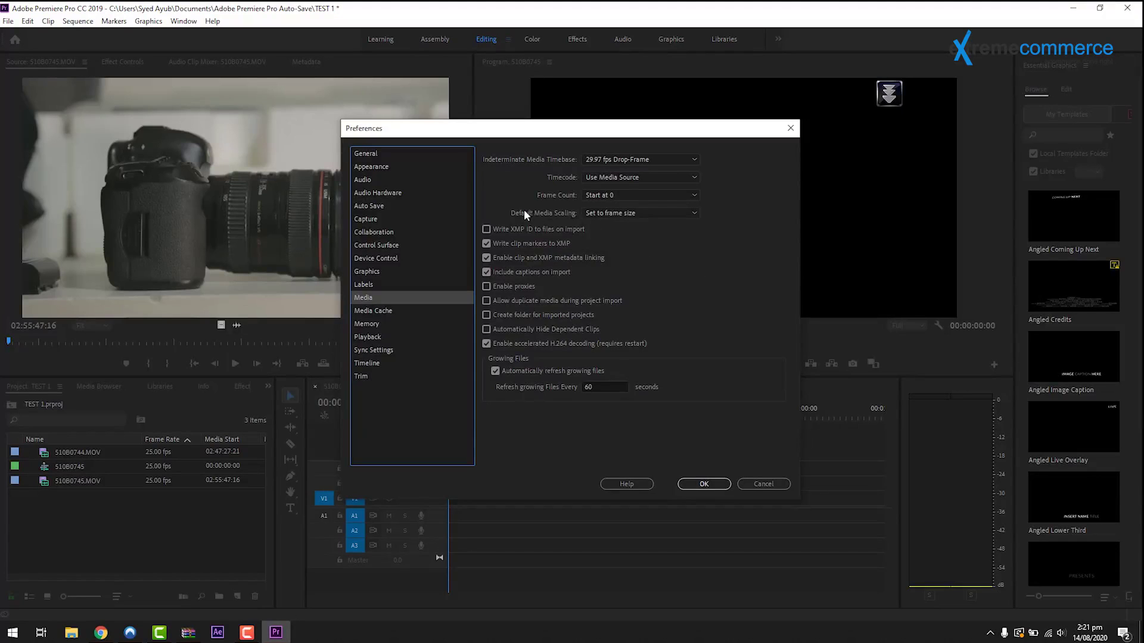
pyautogui.click(624, 214)
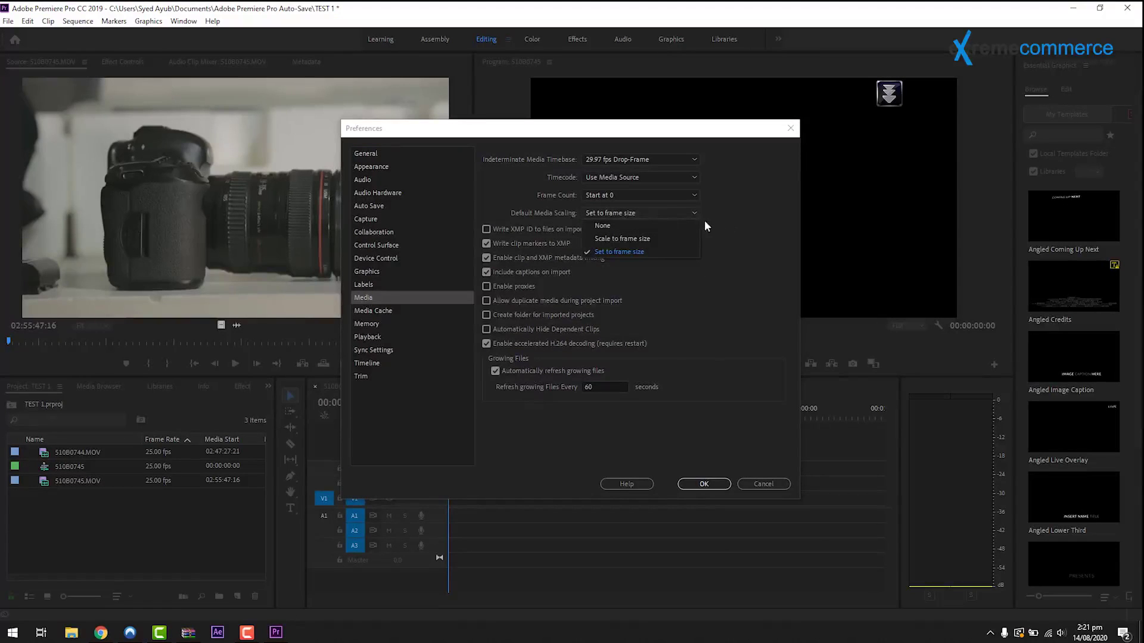
pyautogui.click(649, 225)
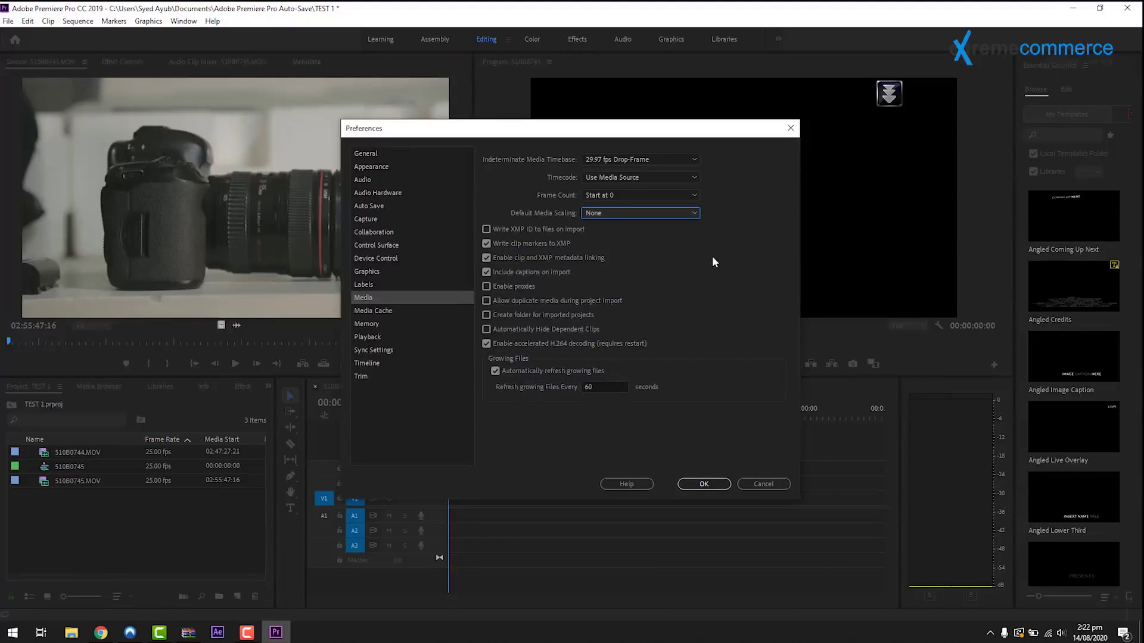
pyautogui.click(660, 217)
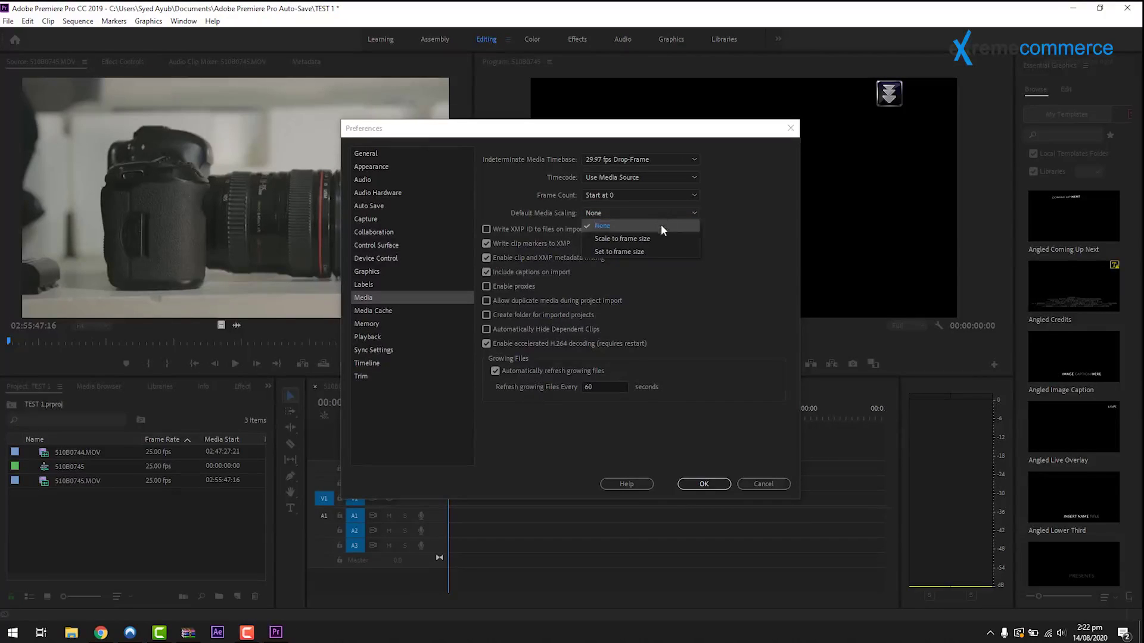
pyautogui.click(661, 250)
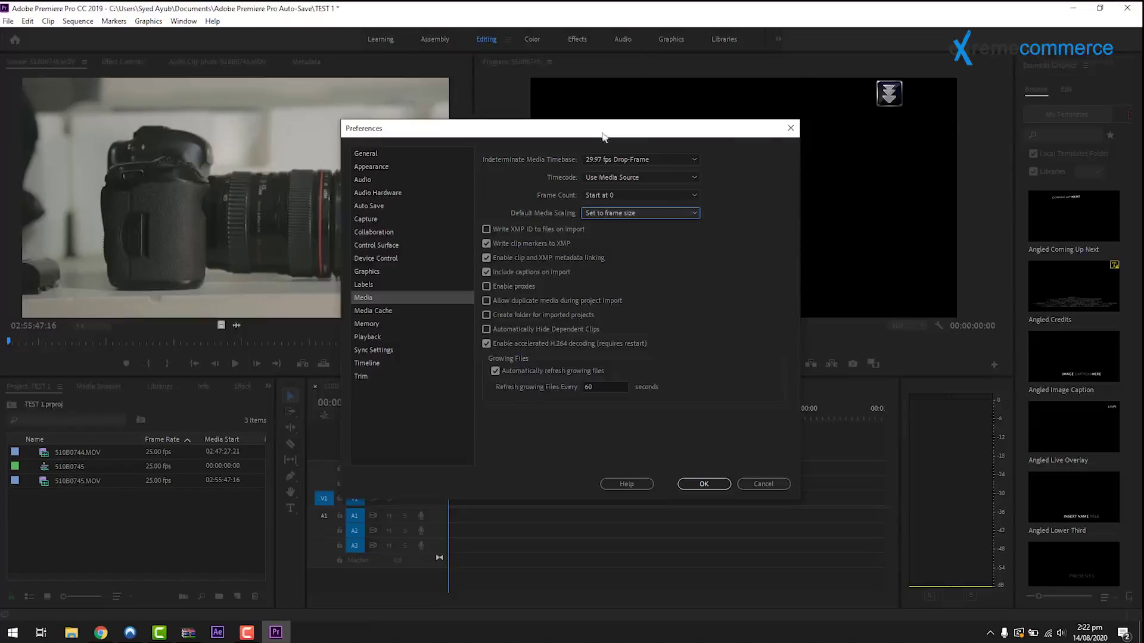
# Examine the Indeterminate Media Timebase frame rate options and close the preferences without saving
pyautogui.click(638, 161)
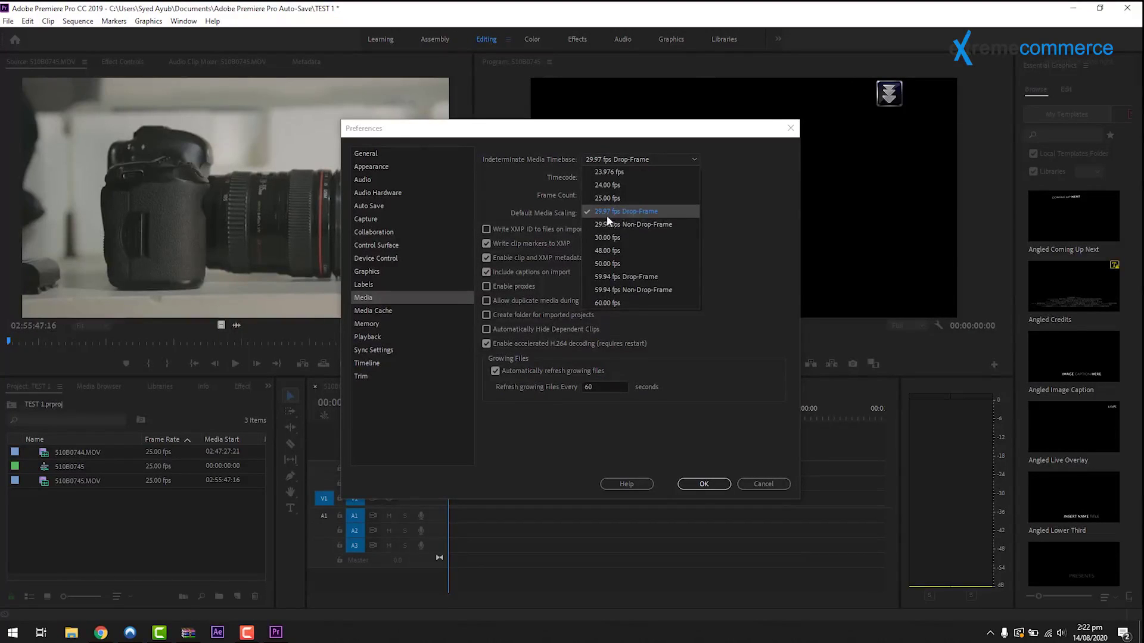
pyautogui.click(719, 217)
pyautogui.click(784, 483)
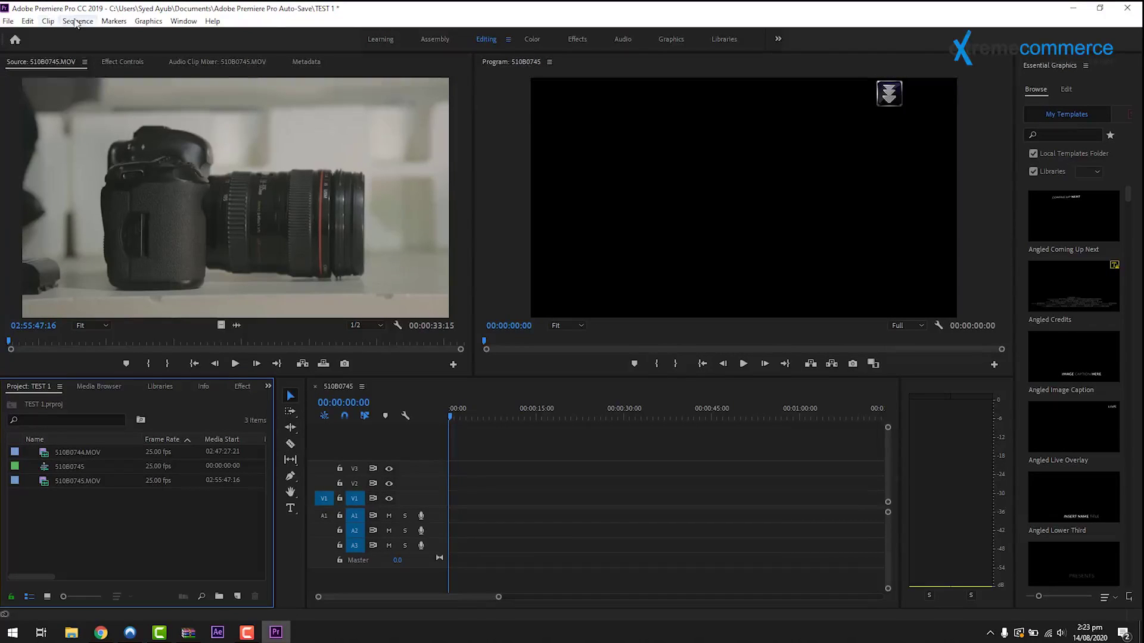
# Review the Media Cache and Media preferences, and leave them without saving
pyautogui.click(43, 22)
pyautogui.moveTo(27, 21)
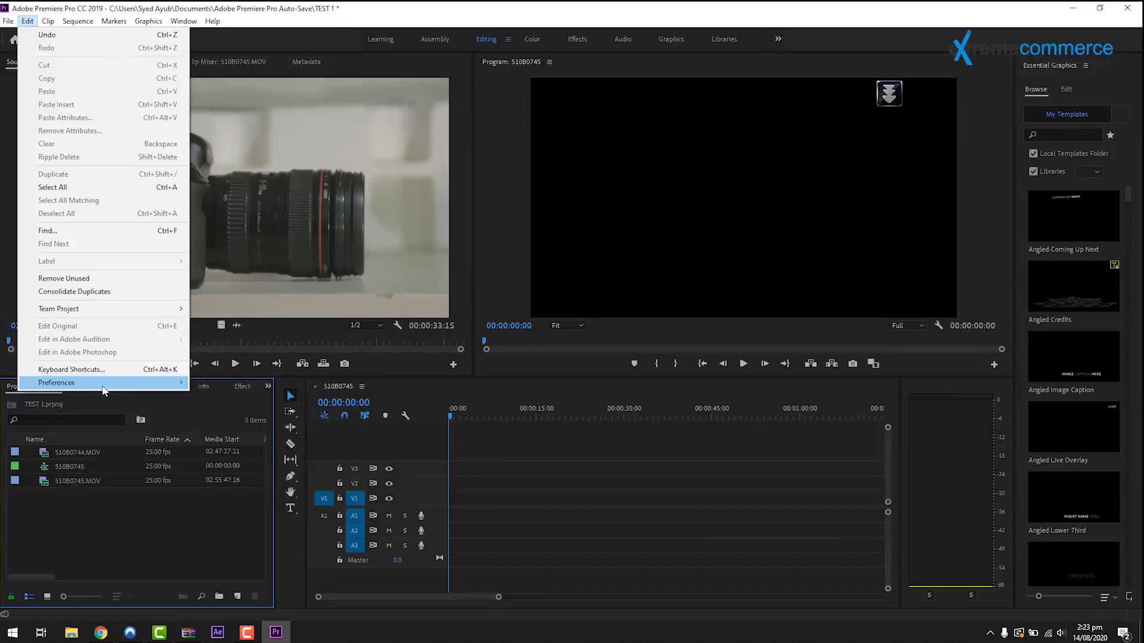
pyautogui.moveTo(120, 382)
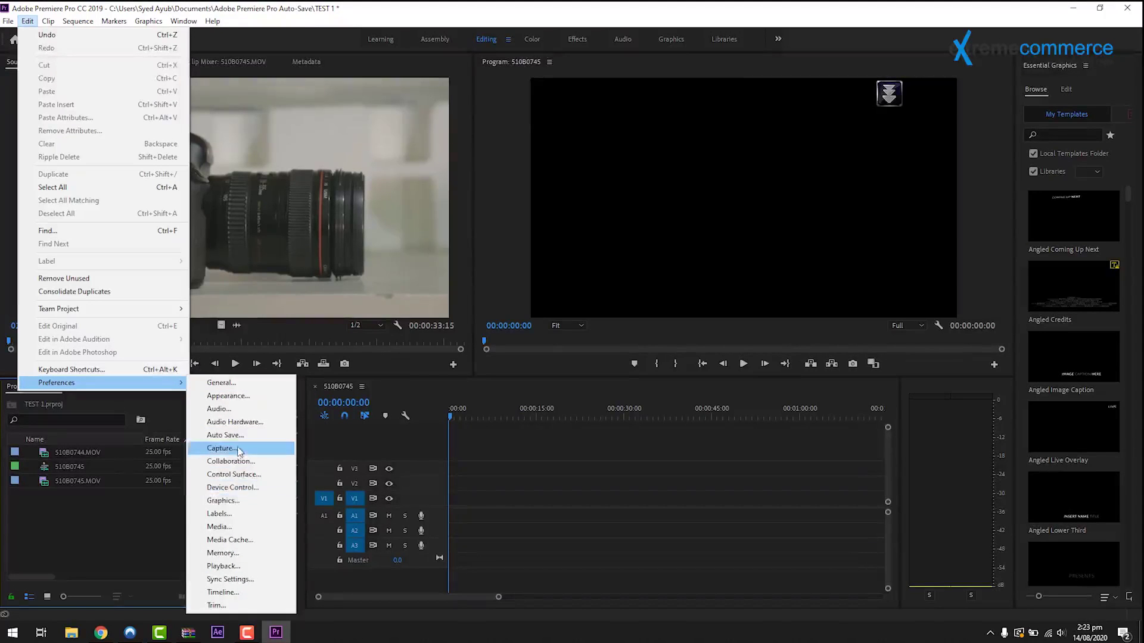
pyautogui.click(567, 270)
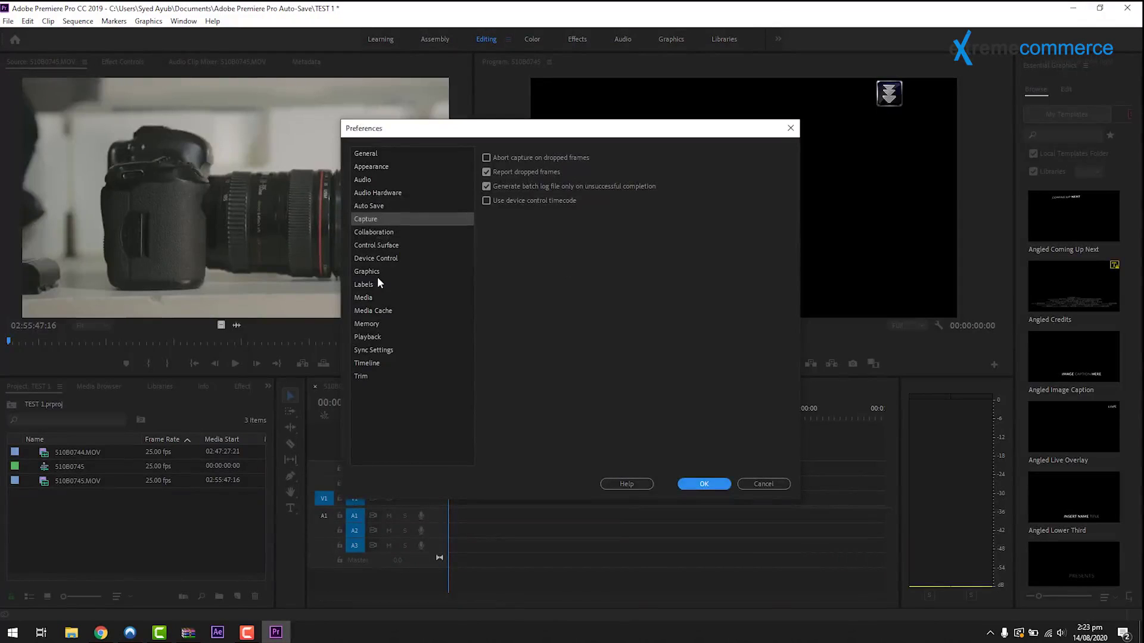
pyautogui.click(370, 310)
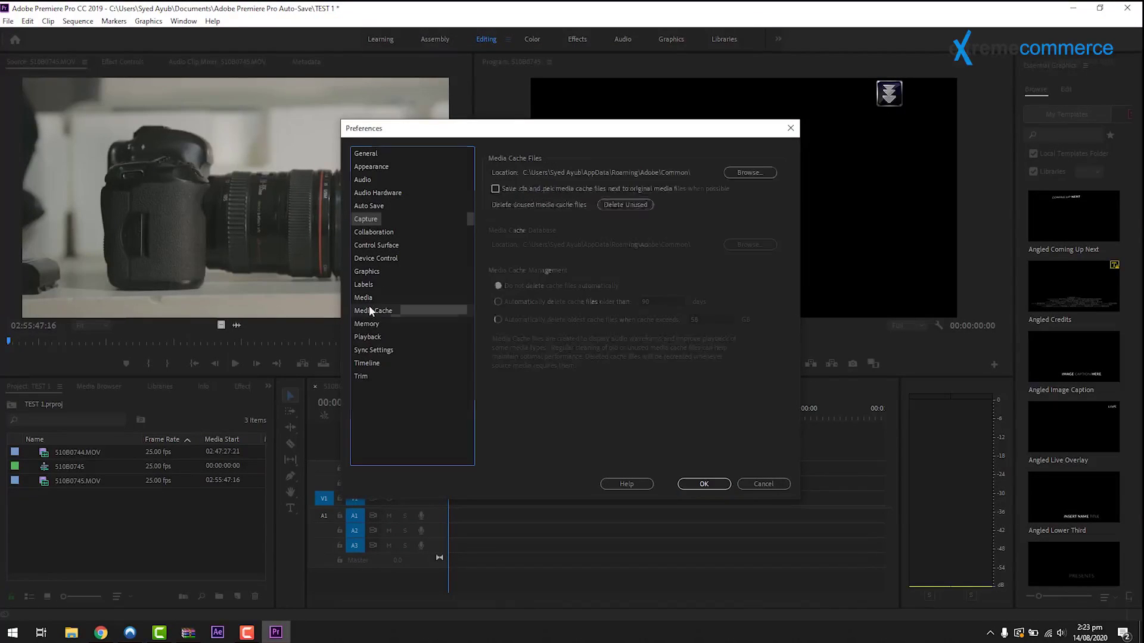
pyautogui.click(369, 297)
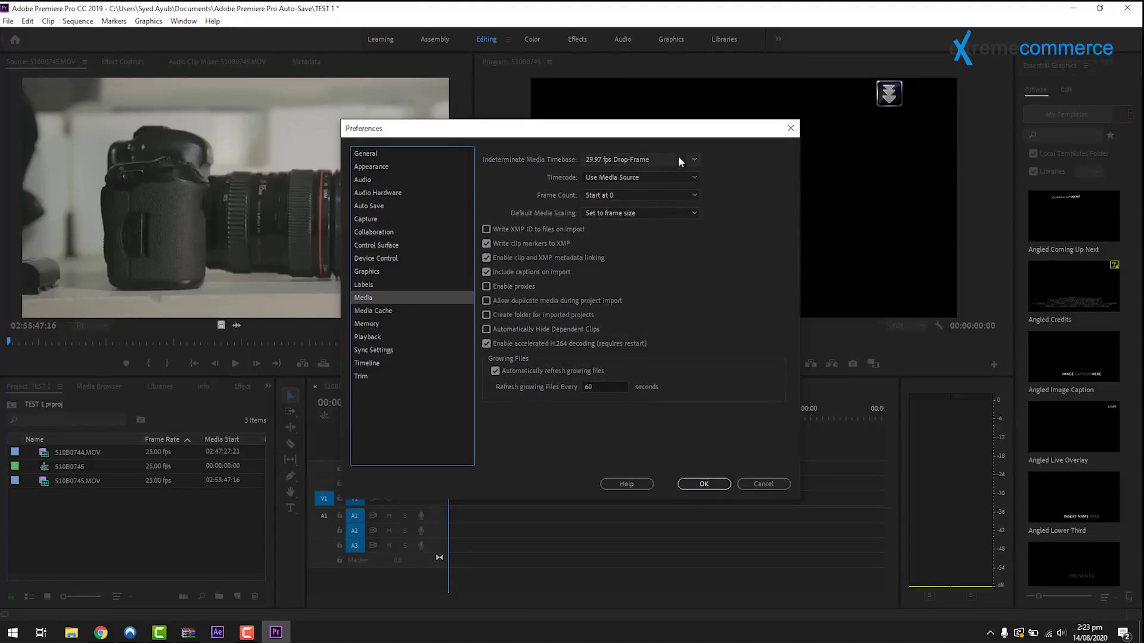
pyautogui.click(764, 483)
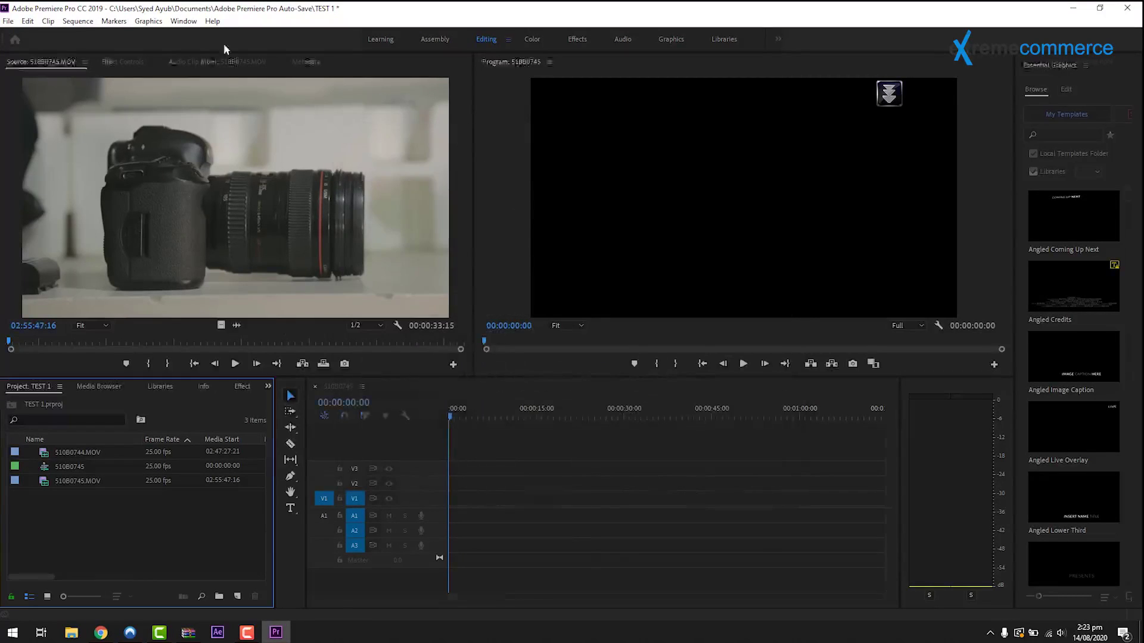
# Create another new sequence from the clip 510B0745.MOV, scrub through its first seconds and return the playhead to the start
pyautogui.click(81, 479)
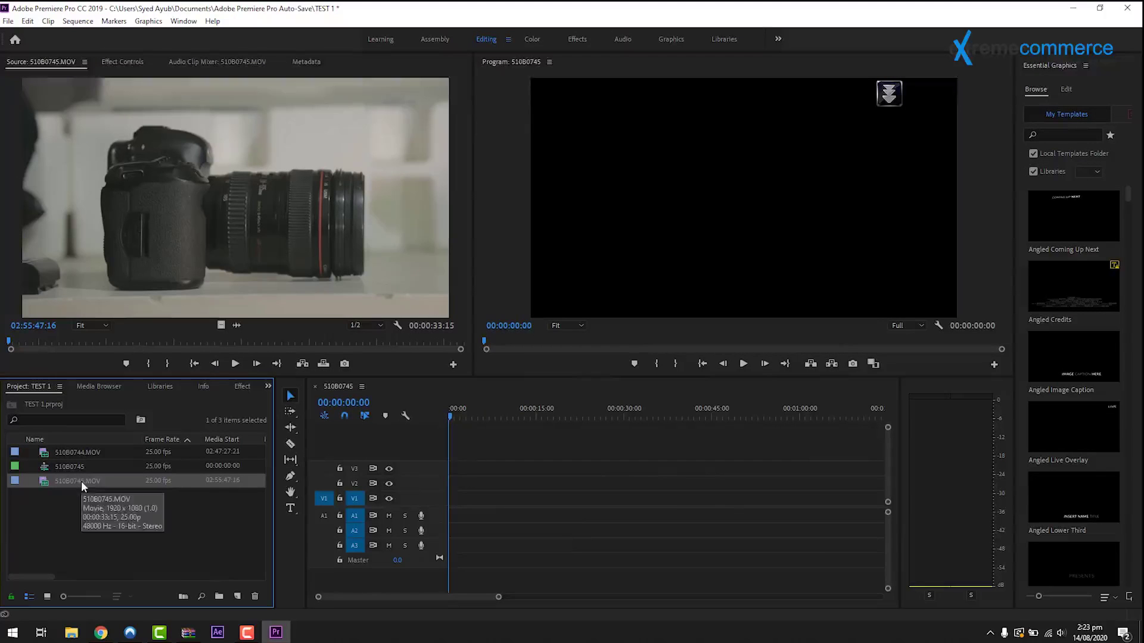
pyautogui.moveTo(81, 480); pyautogui.dragTo(239, 597)
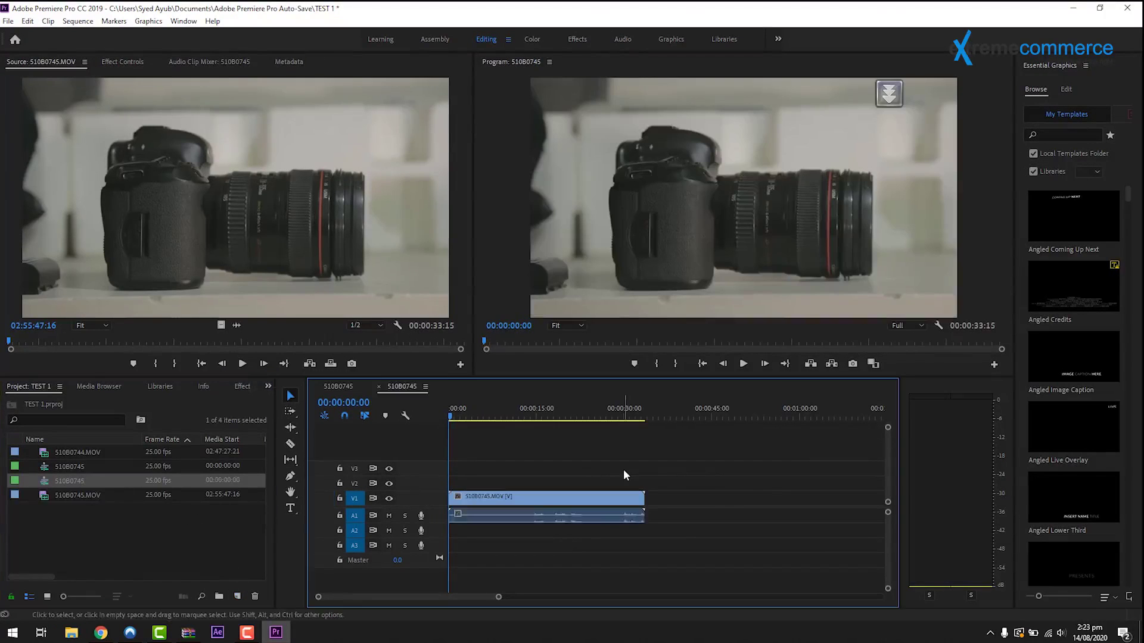
pyautogui.click(520, 416)
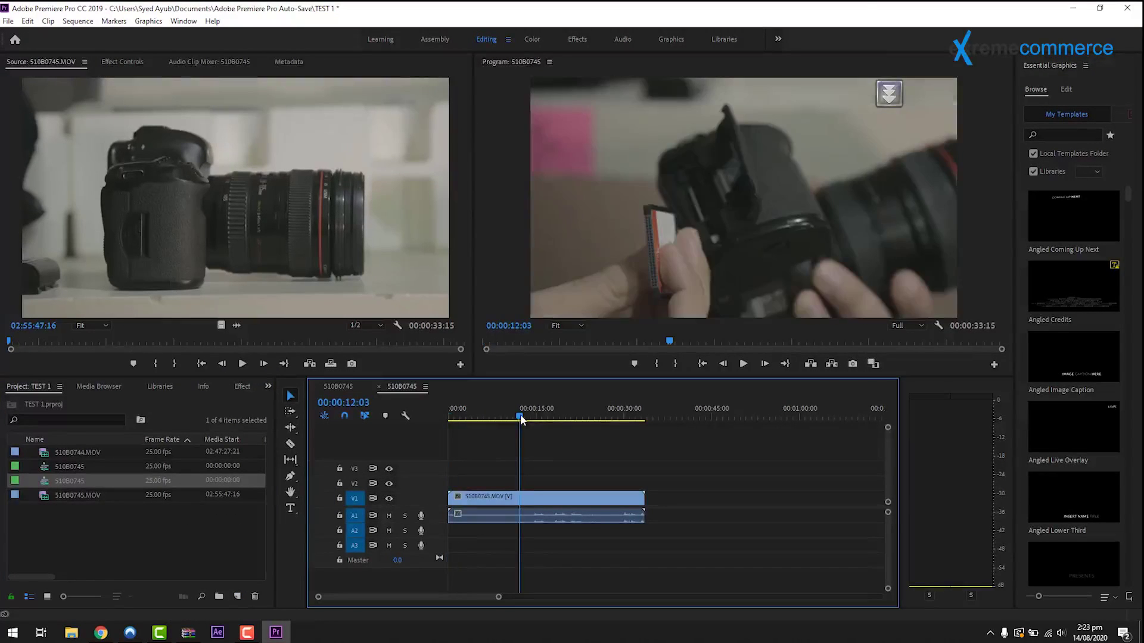
pyautogui.moveTo(520, 414); pyautogui.dragTo(448, 410)
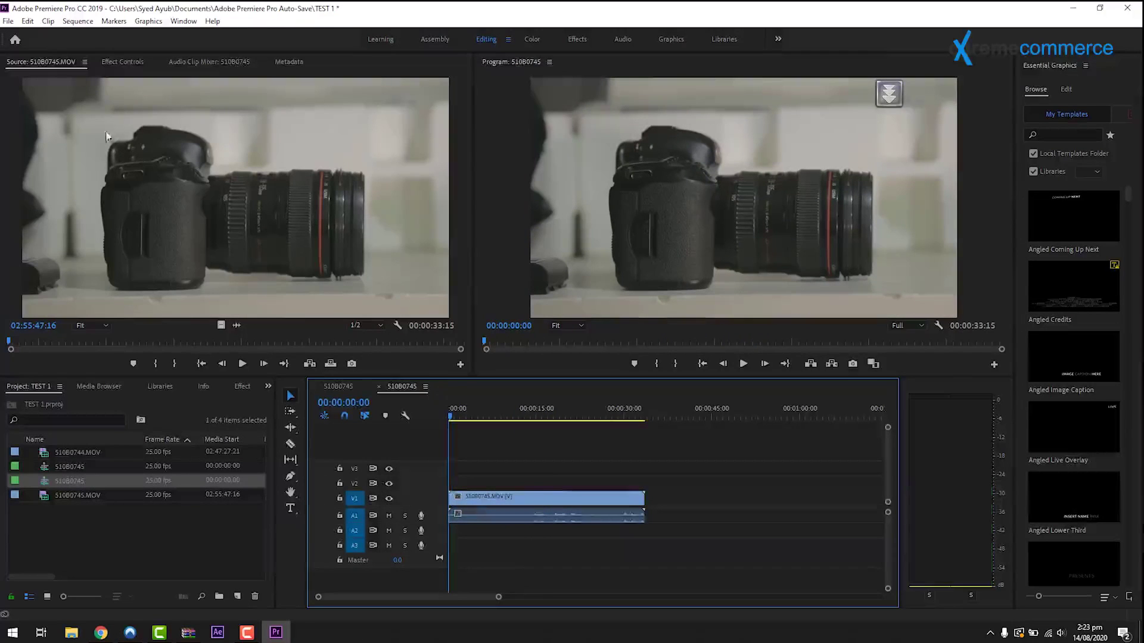
# Check the Default Media Scaling setting in the Media preferences and close them without saving
pyautogui.click(27, 21)
pyautogui.moveTo(60, 382)
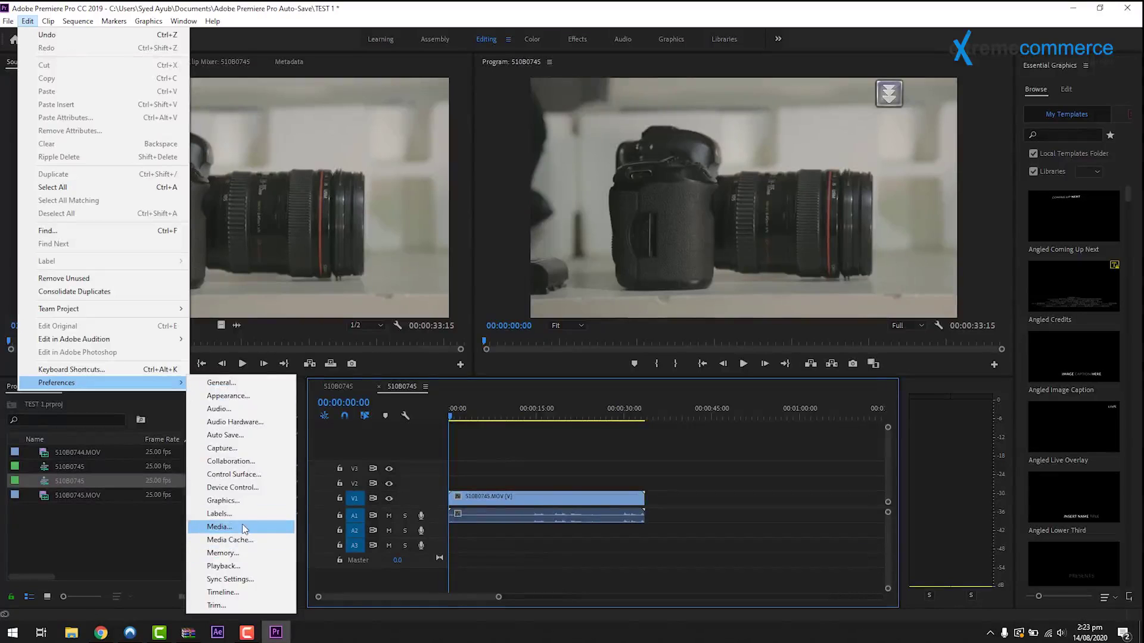
pyautogui.click(539, 216)
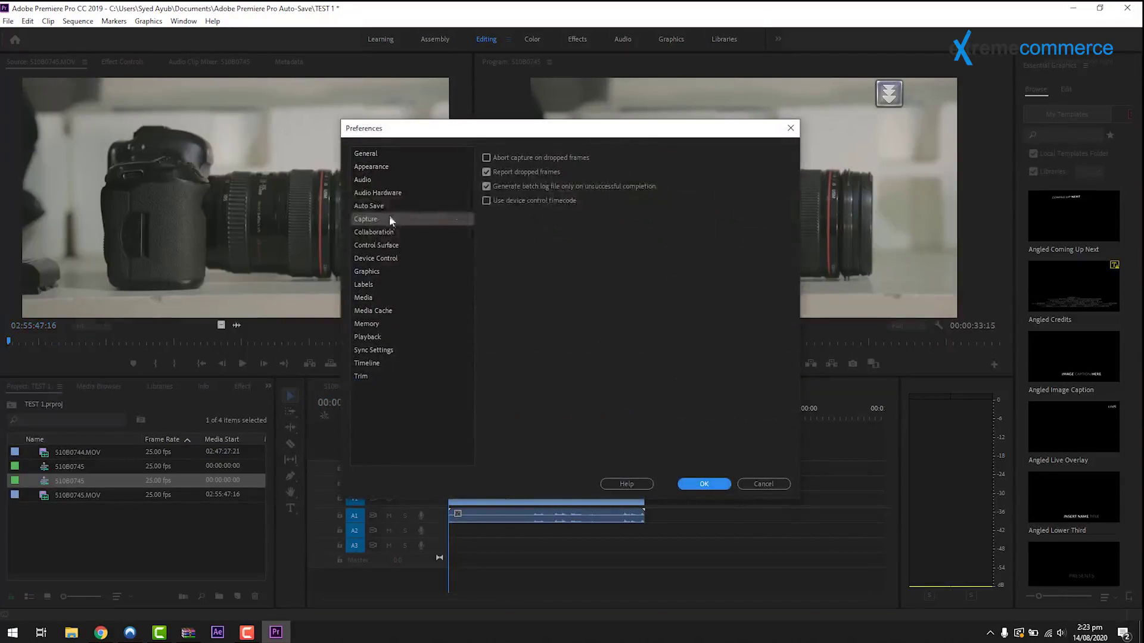
pyautogui.click(374, 298)
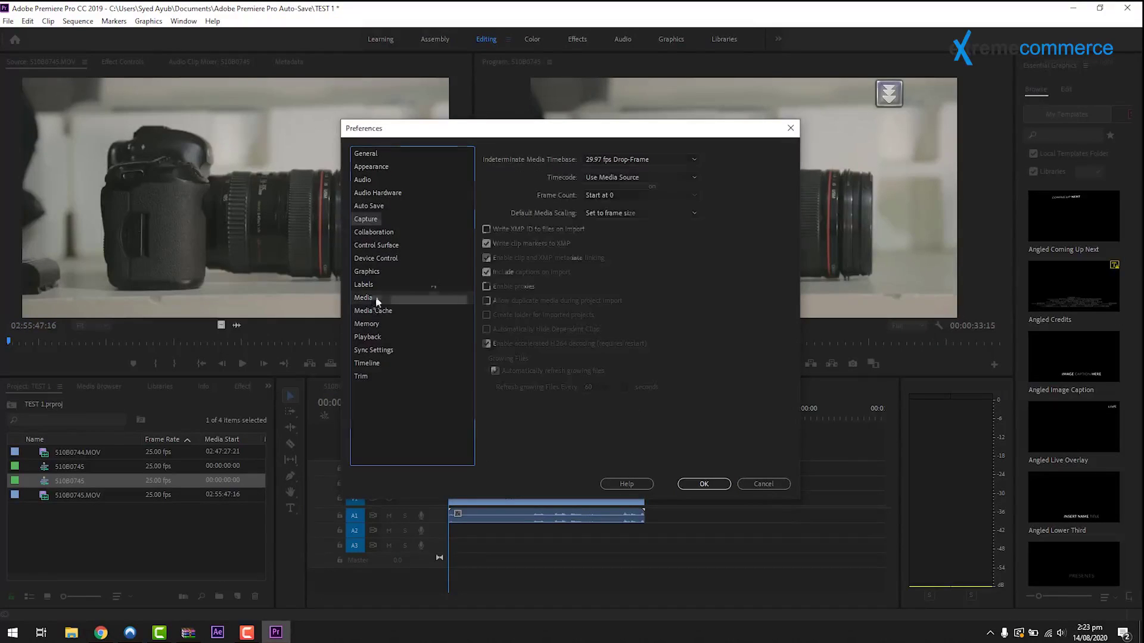
pyautogui.click(629, 213)
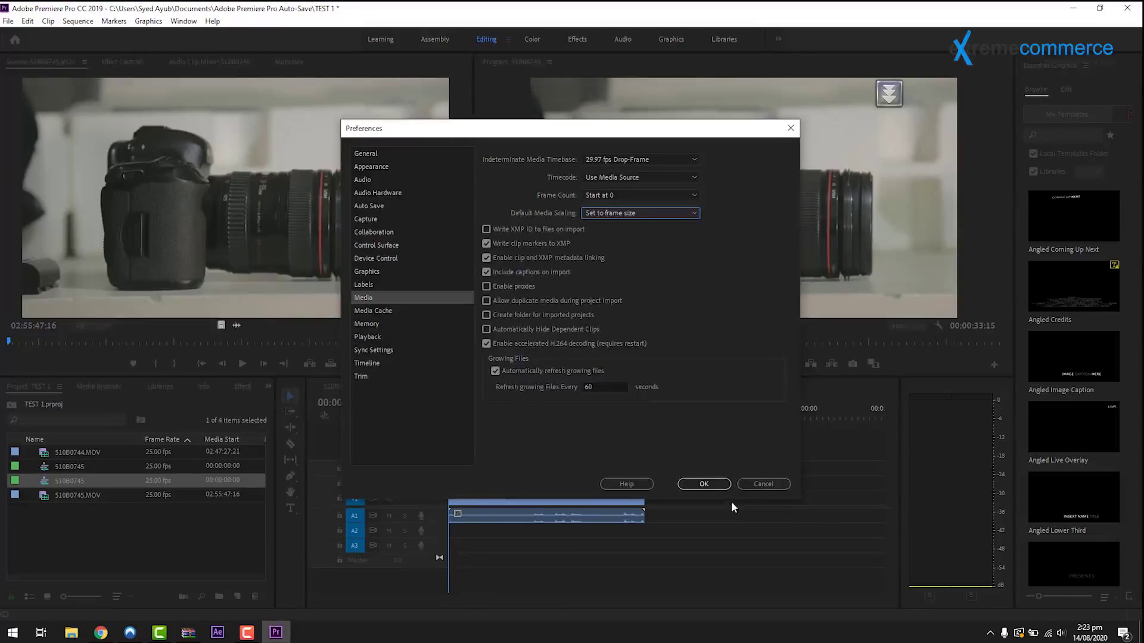
pyautogui.click(755, 485)
# Preview the new sequence from about 11 seconds in, and delete its 510B0745.MOV clip from the timeline
pyautogui.click(518, 417)
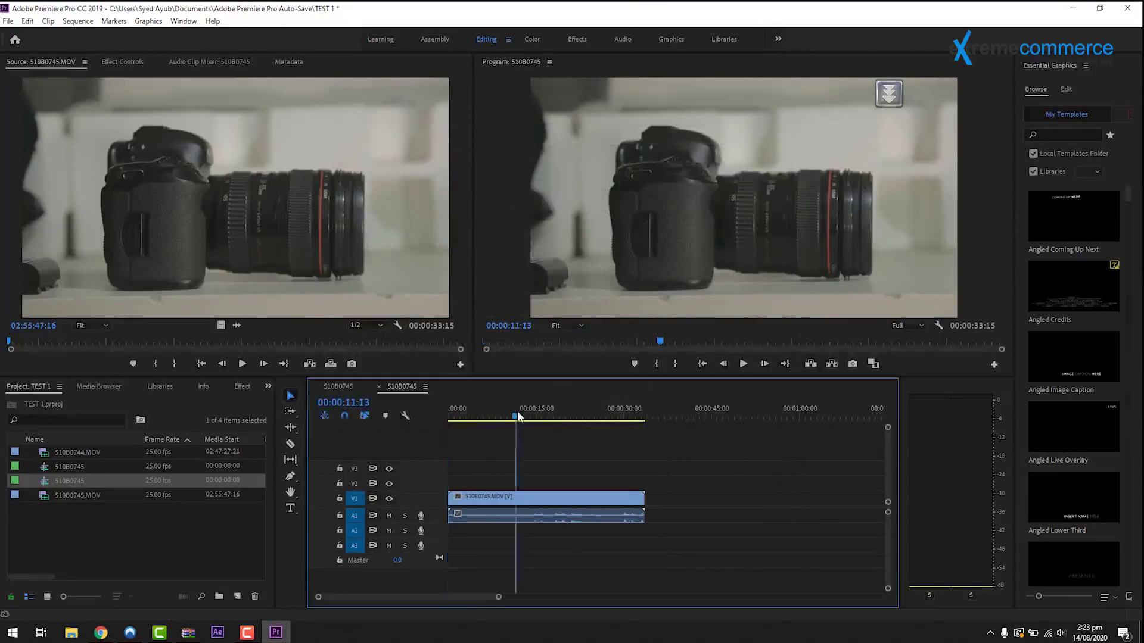
pyautogui.press('space')
pyautogui.press('Home')
pyautogui.moveTo(557, 454); pyautogui.dragTo(621, 549)
pyautogui.press('Delete')
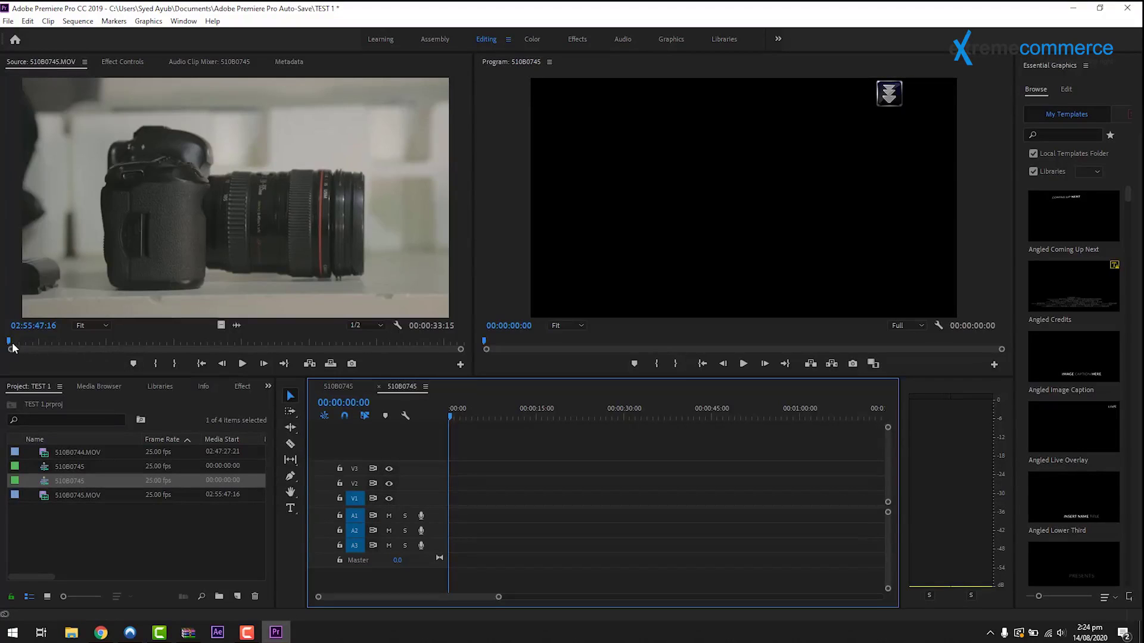
# Try adding a marker to the source clip at 02:55:49:07, inspect its settings and remove it
pyautogui.click(31, 347)
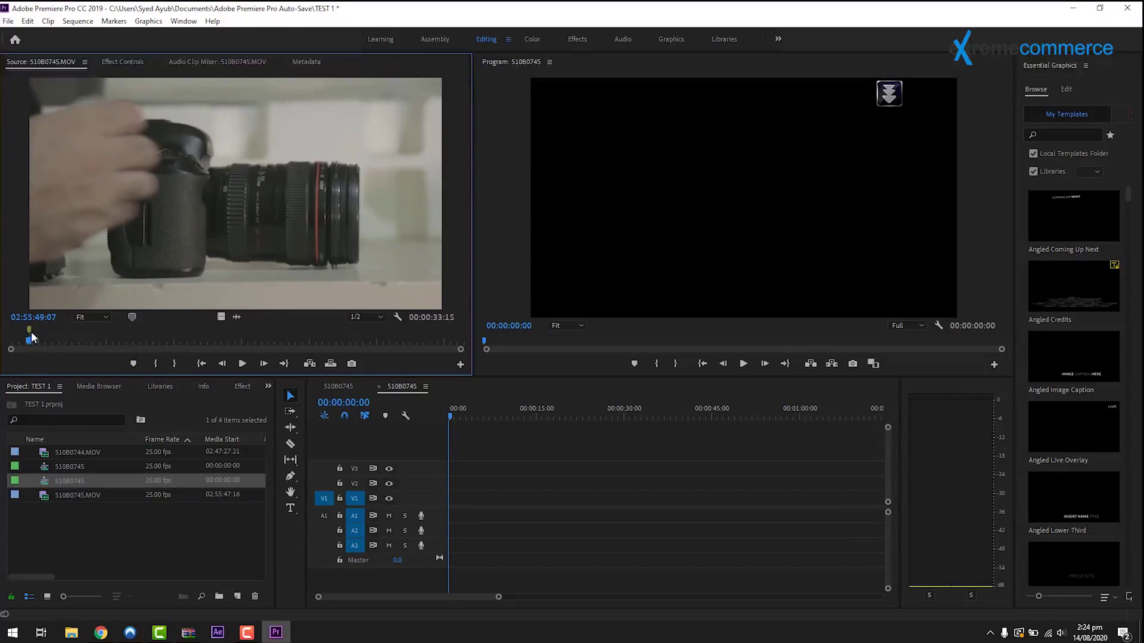
pyautogui.doubleClick(132, 363)
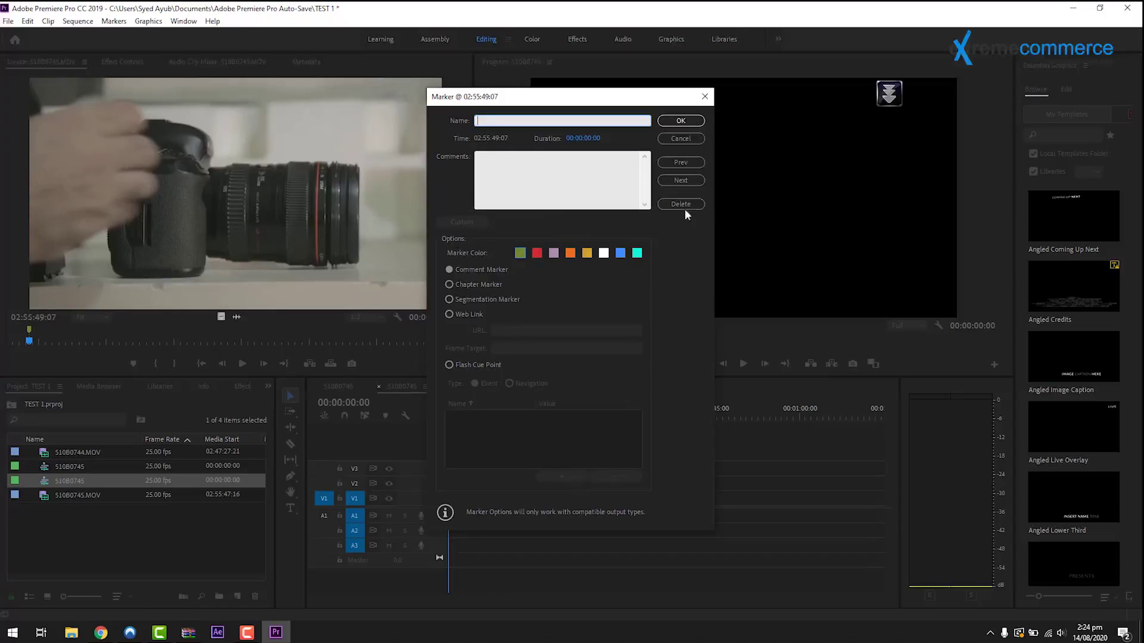
pyautogui.click(680, 138)
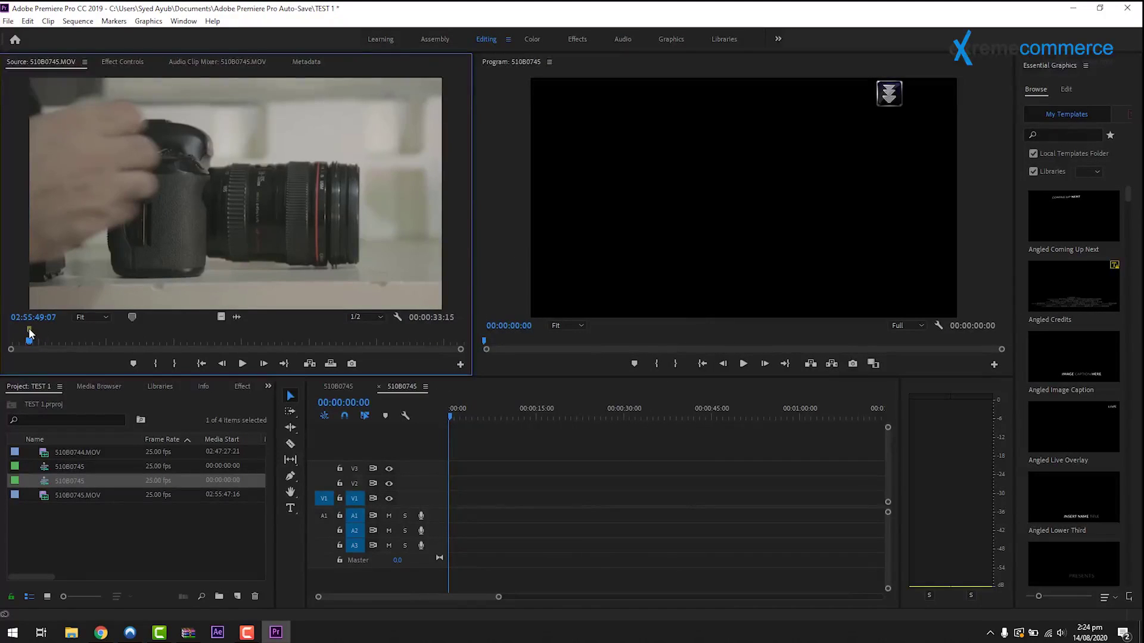
pyautogui.keyDown('alt'); pyautogui.click(30, 331); pyautogui.keyUp('alt')
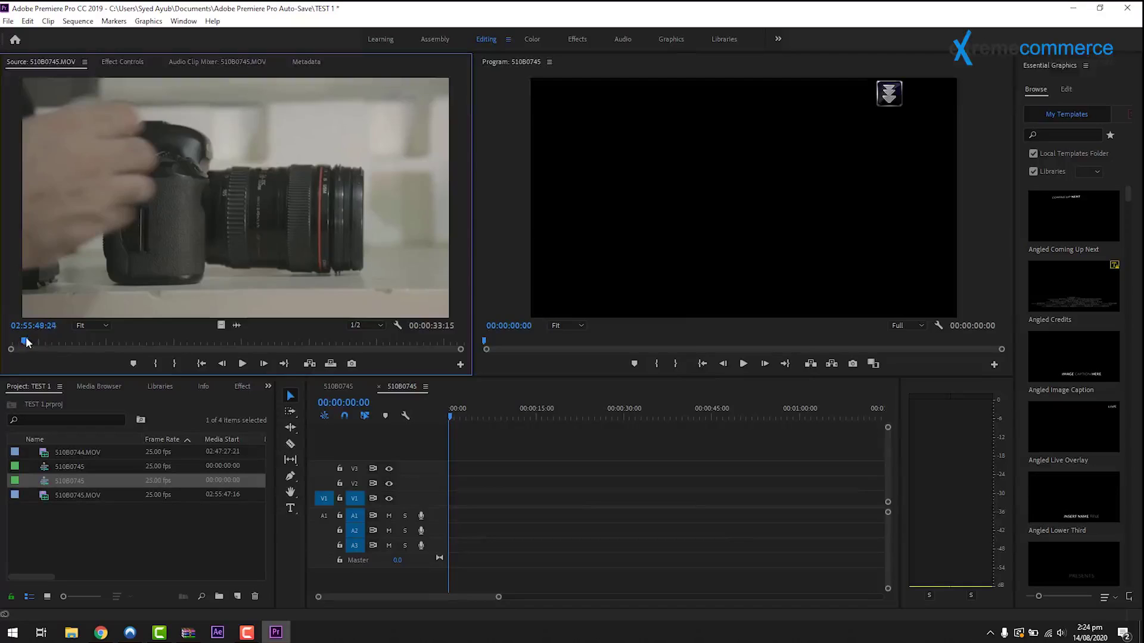
# Mark an In point at 02:55:49:01 and an Out point at 02:55:52:06 on the source clip 510B0745.MOV
pyautogui.moveTo(26, 337)
pyautogui.mouseDown()
pyautogui.moveTo(408, 342)
pyautogui.moveTo(35, 346)
pyautogui.mouseUp()
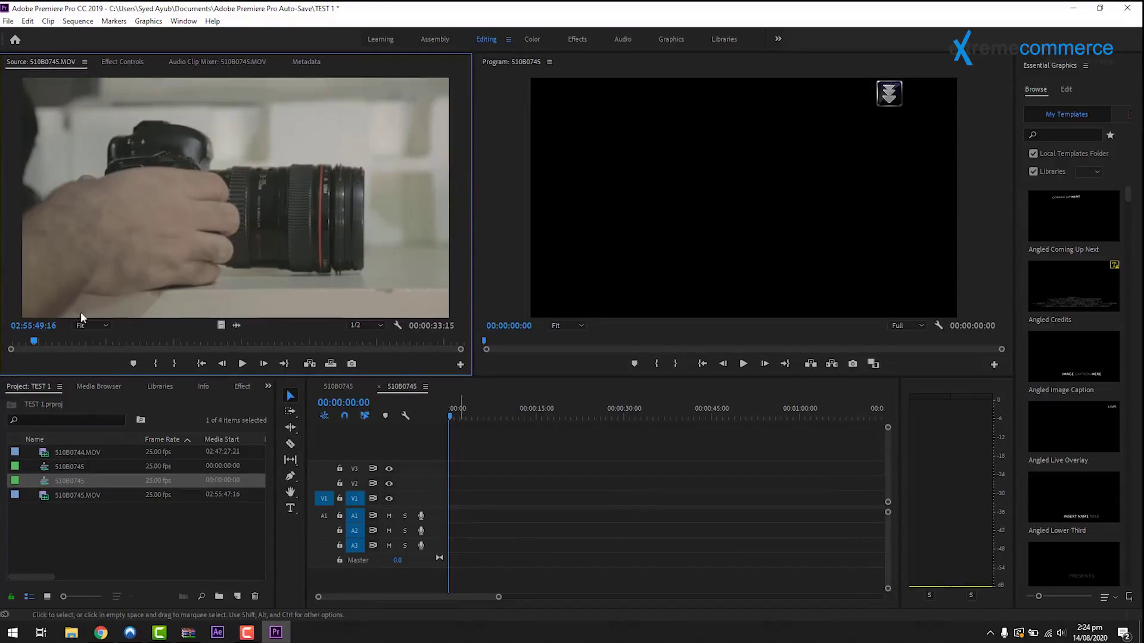
pyautogui.moveTo(37, 343)
pyautogui.mouseDown()
pyautogui.moveTo(92, 341)
pyautogui.moveTo(25, 345)
pyautogui.mouseUp()
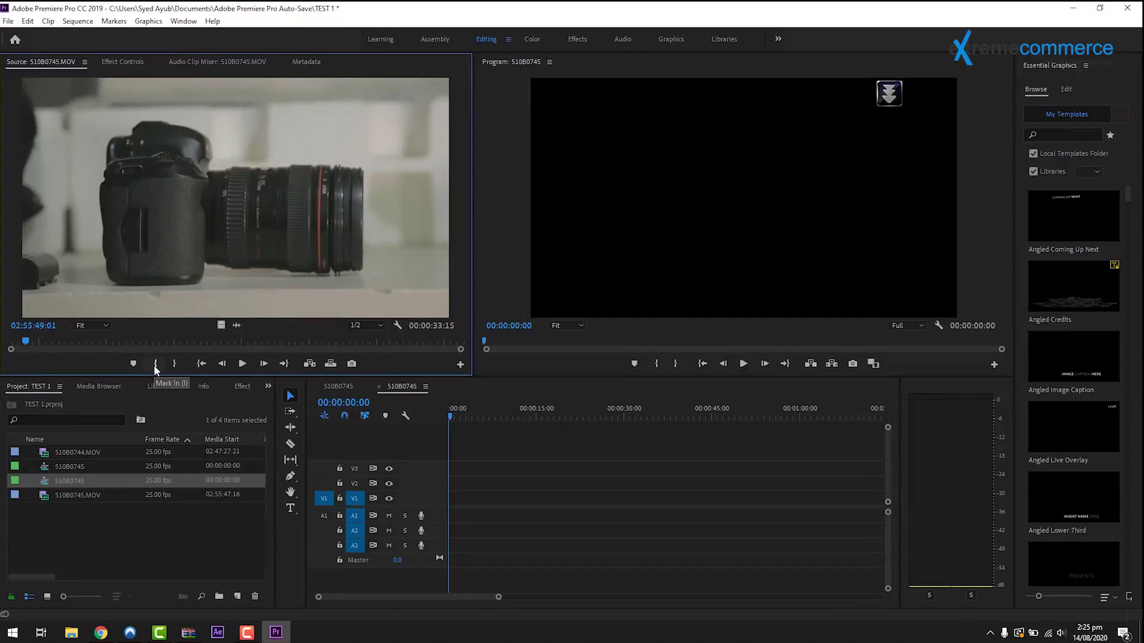
pyautogui.click(154, 365)
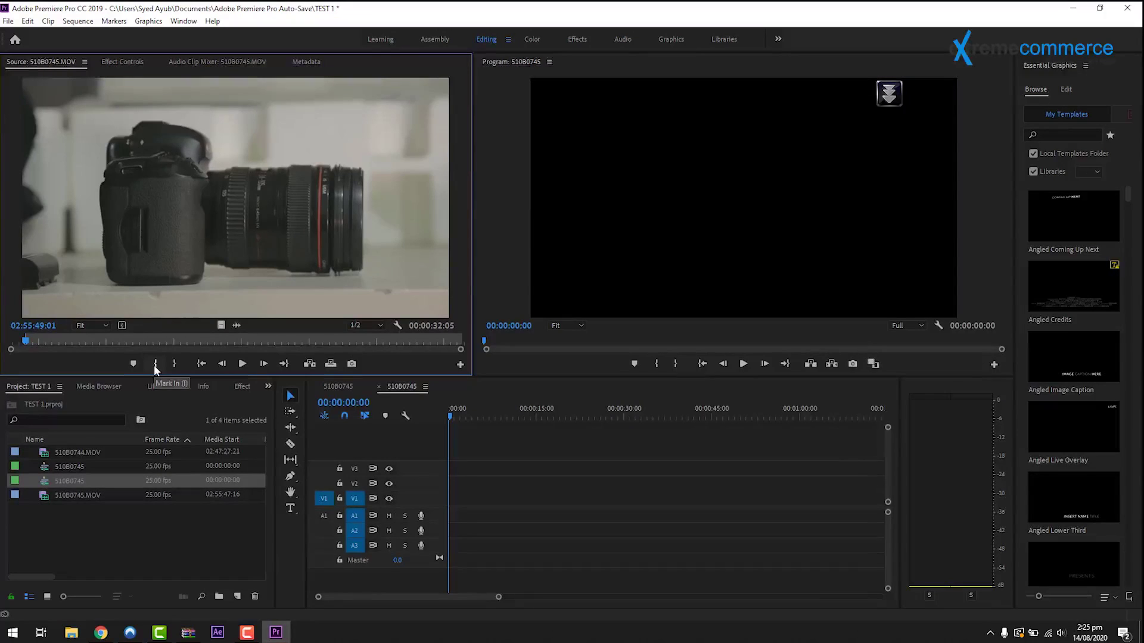
pyautogui.click(27, 338)
pyautogui.moveTo(28, 338); pyautogui.dragTo(70, 339)
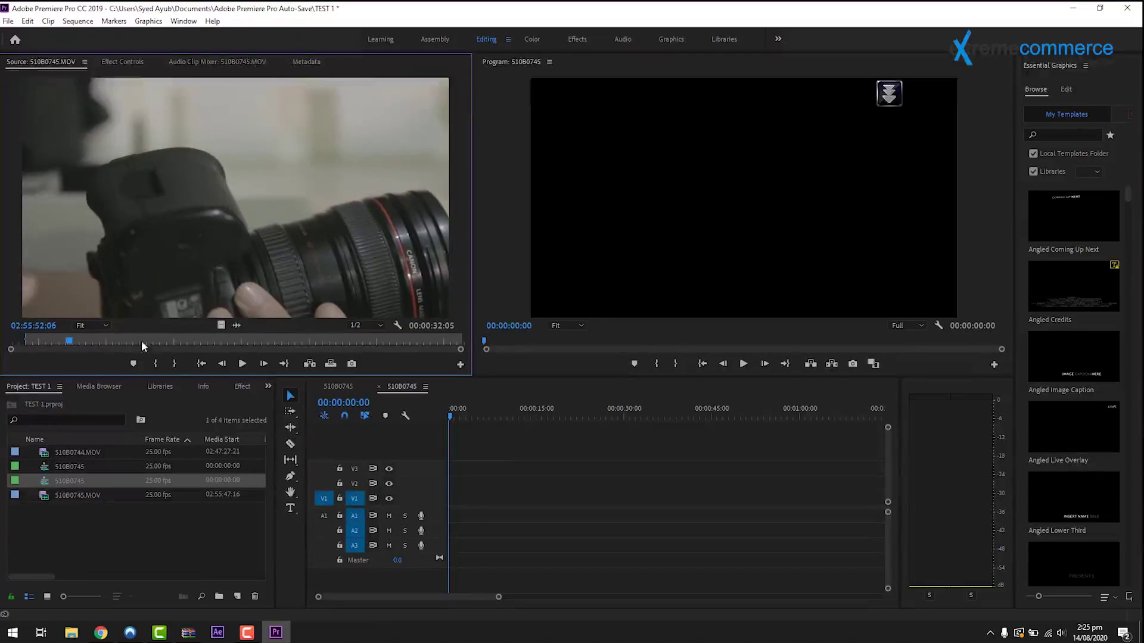
pyautogui.click(177, 362)
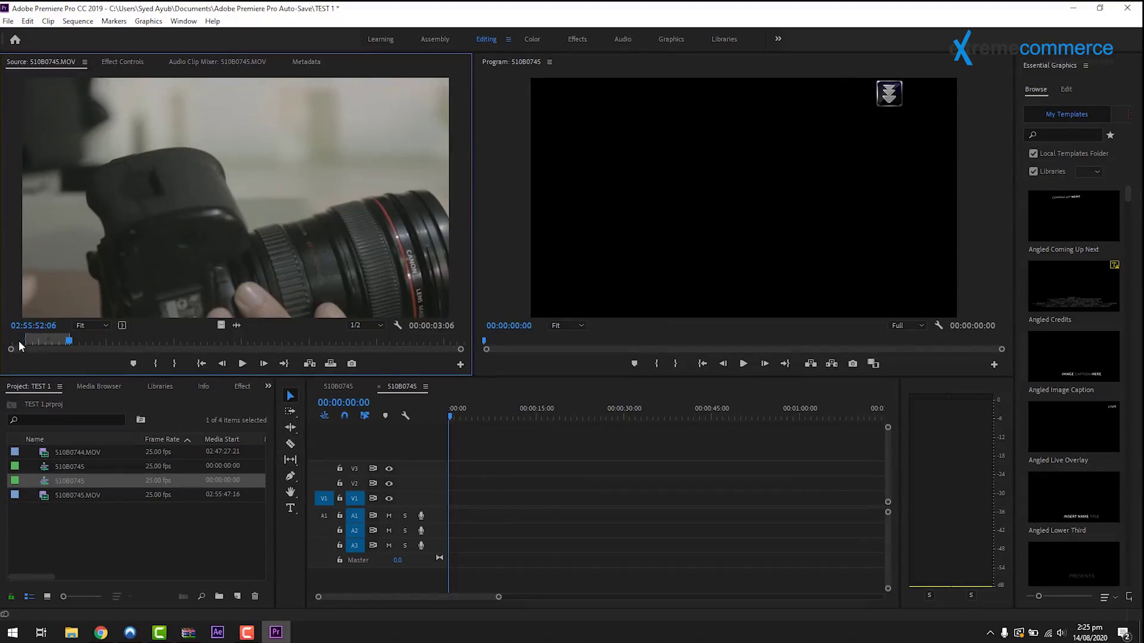
# Place the marked source range at the start of track V1 and return the sequence playhead to 00:00:00:00
pyautogui.press('space')
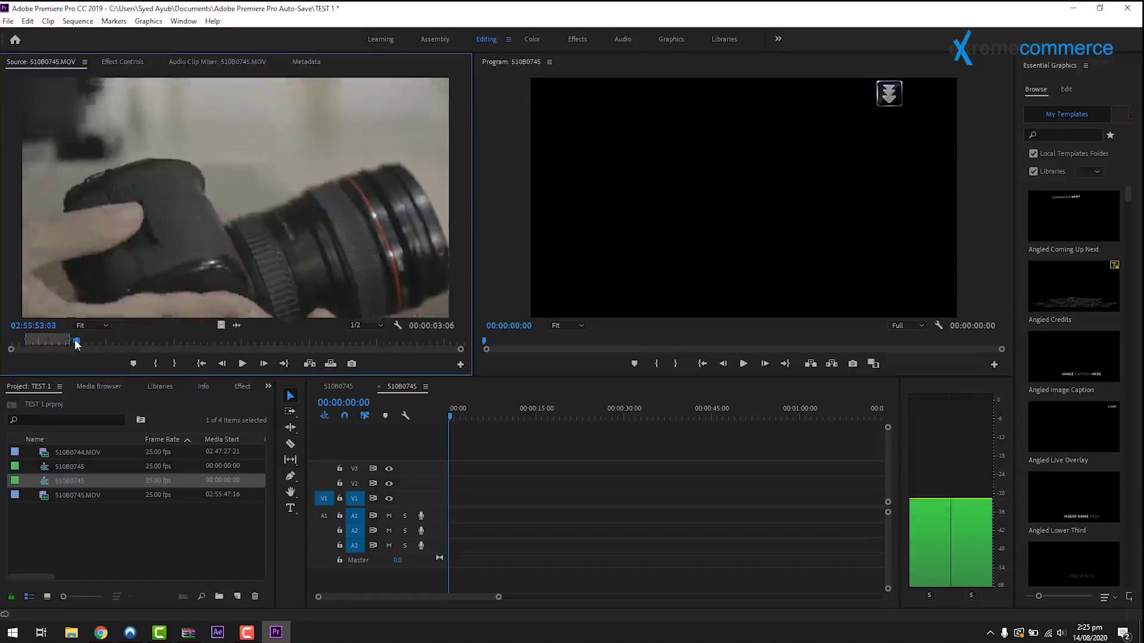
pyautogui.moveTo(42, 338); pyautogui.dragTo(76, 341)
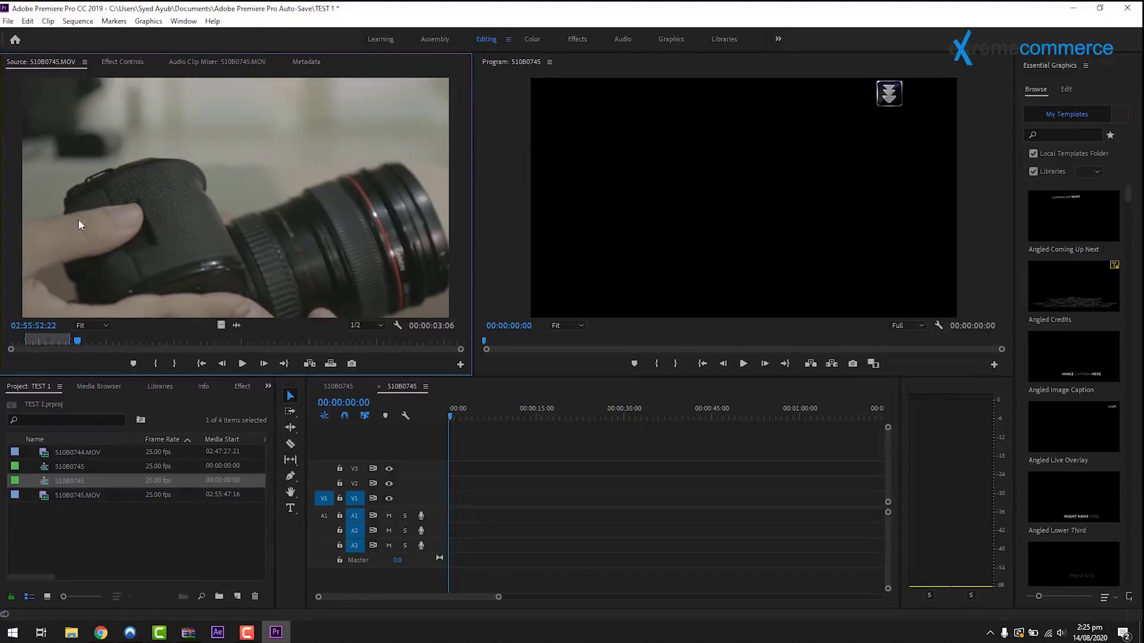
pyautogui.moveTo(79, 222); pyautogui.dragTo(456, 500)
pyautogui.press('space')
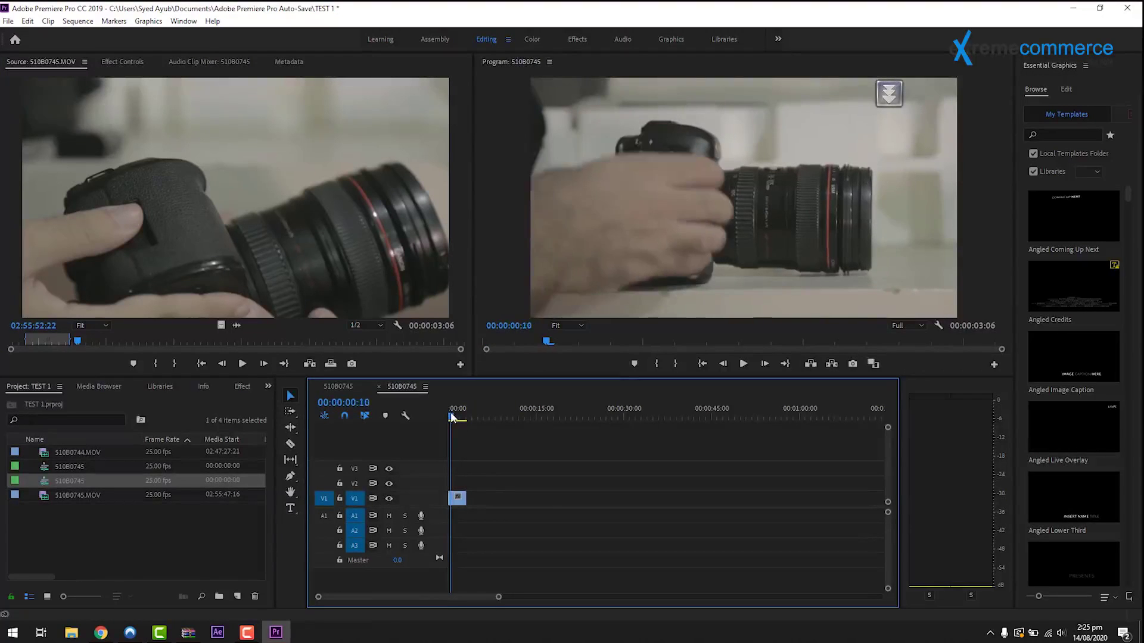
pyautogui.click(449, 411)
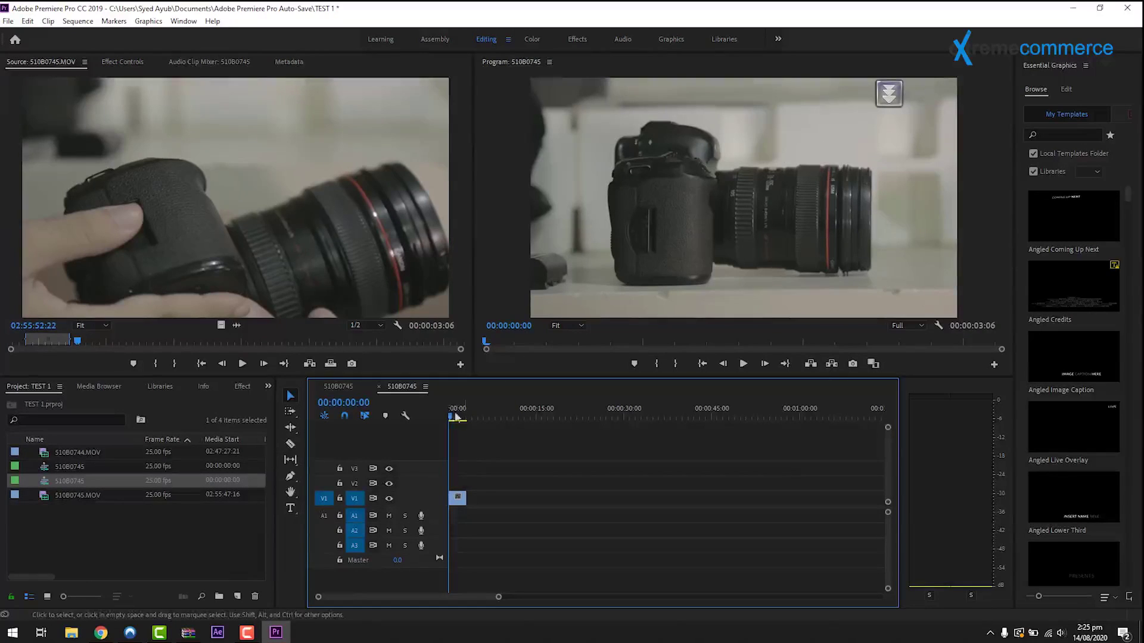
pyautogui.moveTo(450, 418)
pyautogui.mouseDown()
pyautogui.moveTo(459, 419)
pyautogui.moveTo(442, 413)
pyautogui.mouseUp()
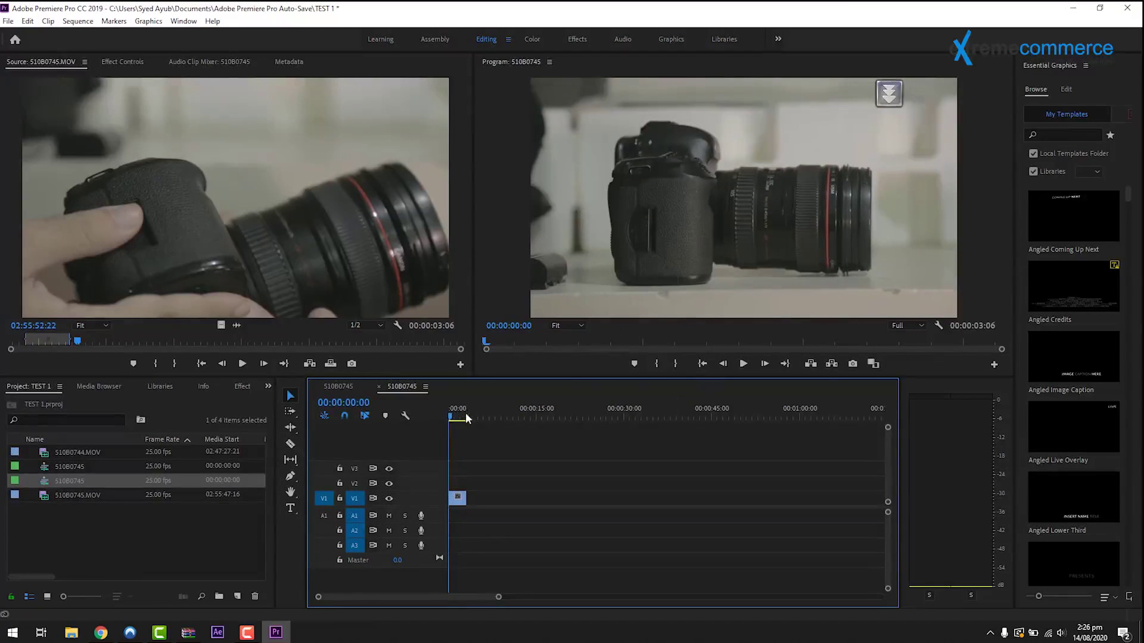
pyautogui.moveTo(451, 418)
pyautogui.mouseDown()
pyautogui.moveTo(471, 421)
pyautogui.moveTo(448, 420)
pyautogui.mouseUp()
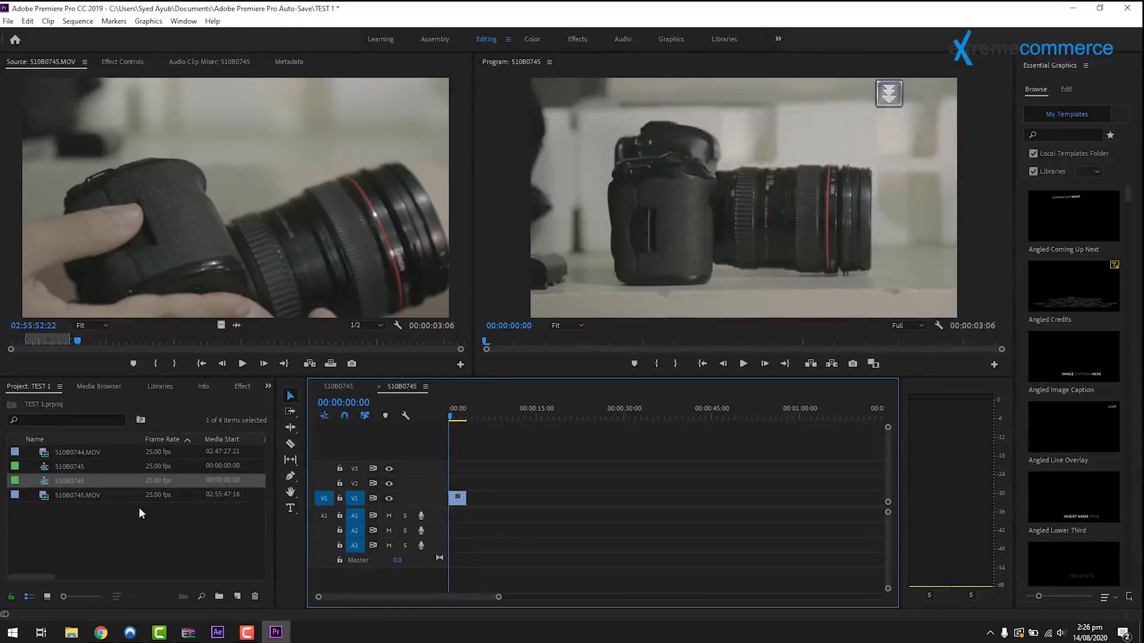
# Mark 510B0745.MOV from 02:55:59:15 to 02:56:05:07 in the Source Monitor and place that range on V1 at about 7 seconds
pyautogui.click(73, 499)
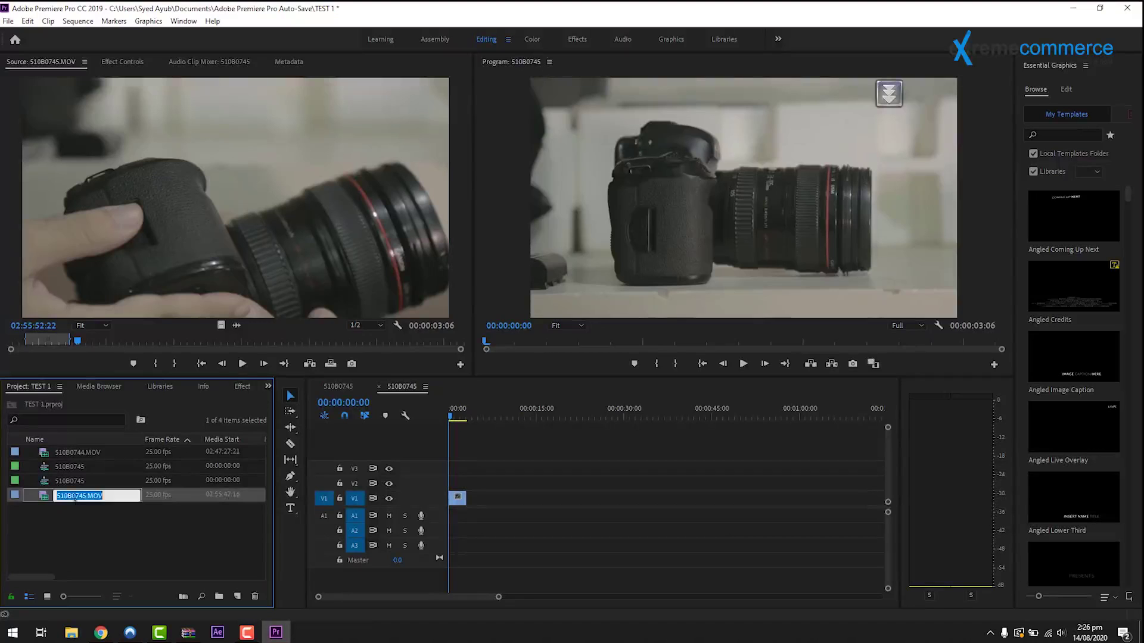
pyautogui.click(81, 511)
pyautogui.doubleClick(80, 498)
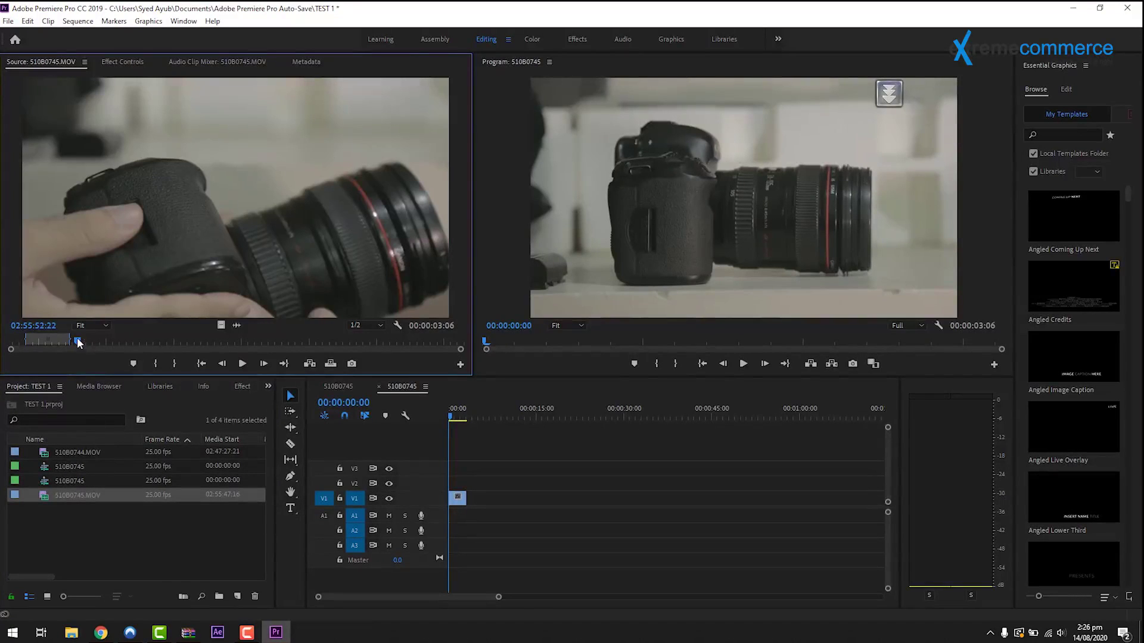
pyautogui.moveTo(77, 338); pyautogui.dragTo(169, 341)
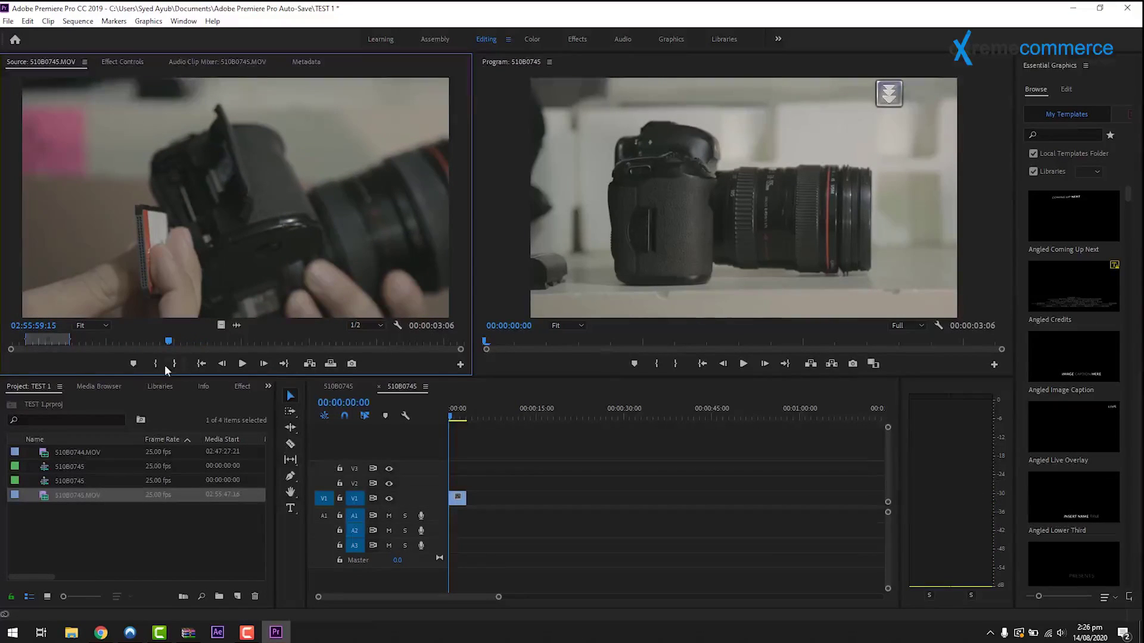
pyautogui.click(156, 364)
pyautogui.moveTo(168, 341); pyautogui.dragTo(247, 344)
pyautogui.click(174, 361)
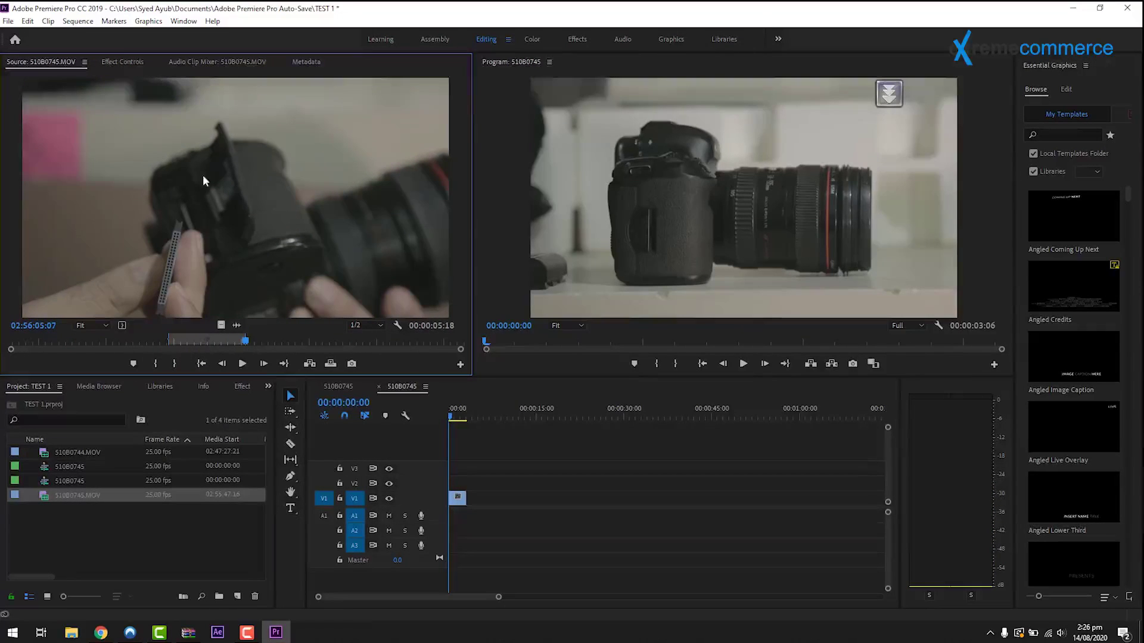
pyautogui.moveTo(162, 173); pyautogui.dragTo(500, 498)
pyautogui.moveTo(460, 418)
pyautogui.mouseDown()
pyautogui.moveTo(493, 419)
pyautogui.moveTo(469, 419)
pyautogui.mouseUp()
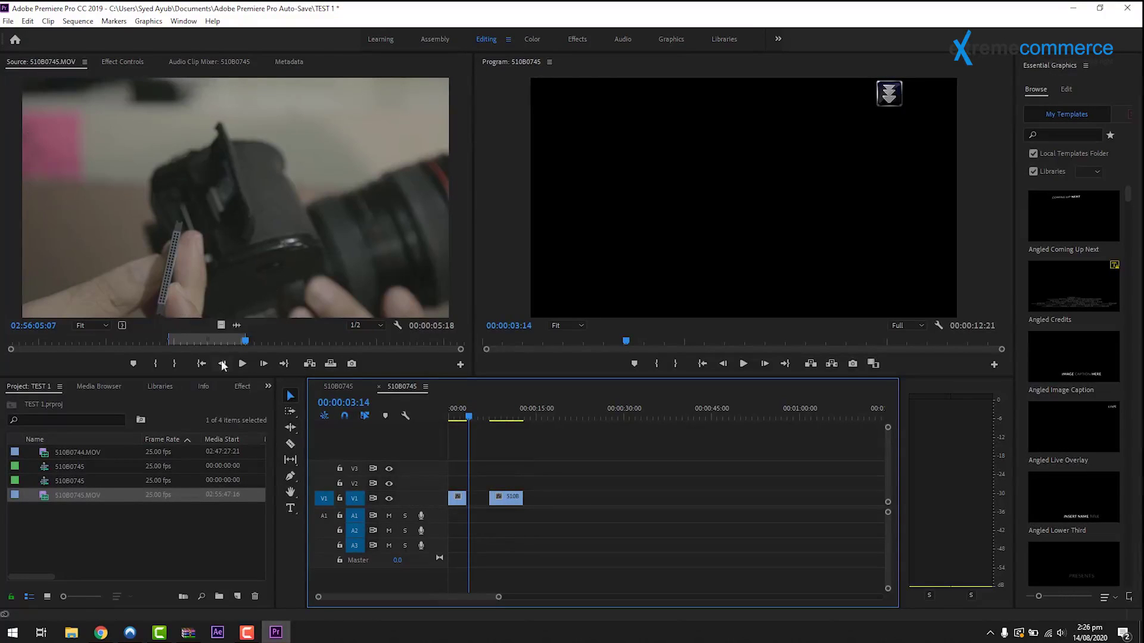
# Mark the source clip from 02:56:14:18 to 02:56:19:10 and place that range on V1 at about 15 seconds, after the second clip
pyautogui.moveTo(250, 341); pyautogui.dragTo(381, 343)
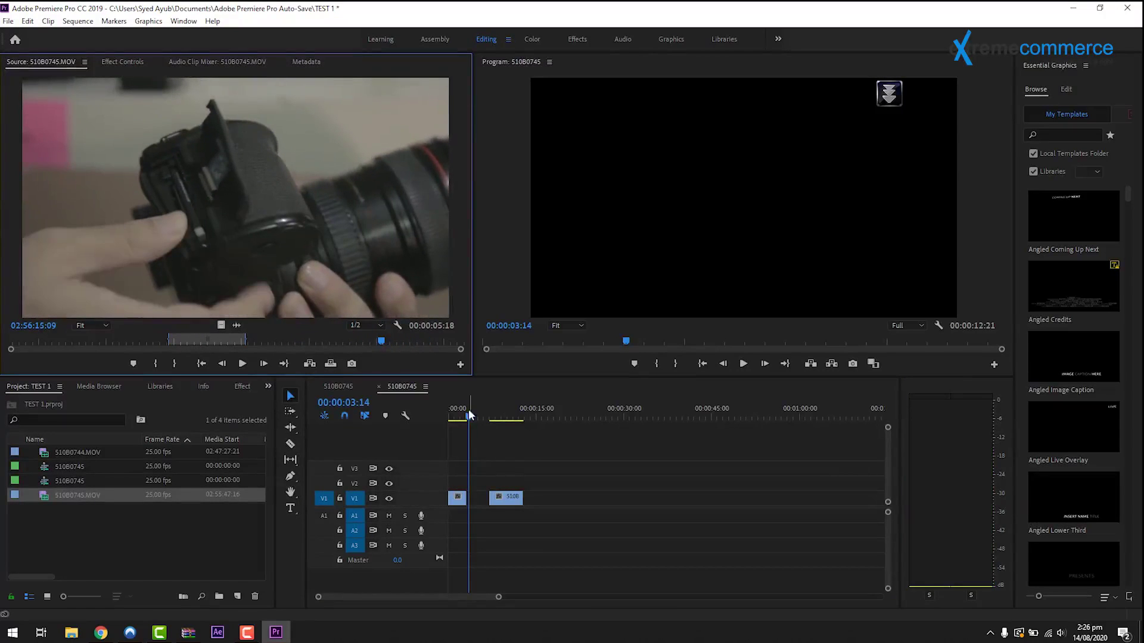
pyautogui.click(373, 345)
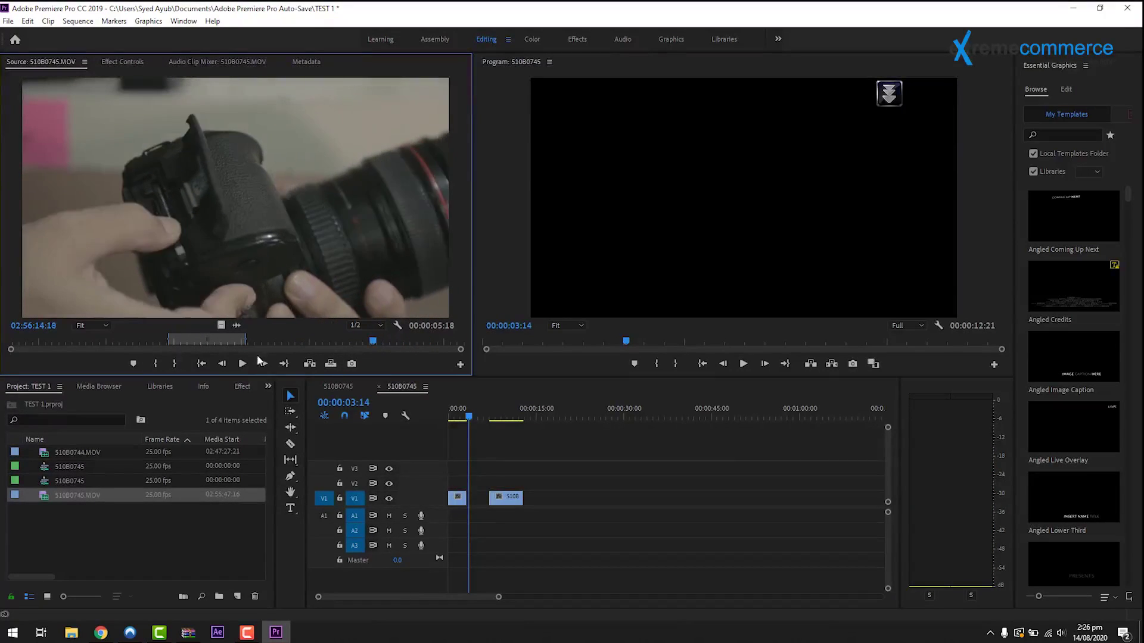
pyautogui.click(155, 364)
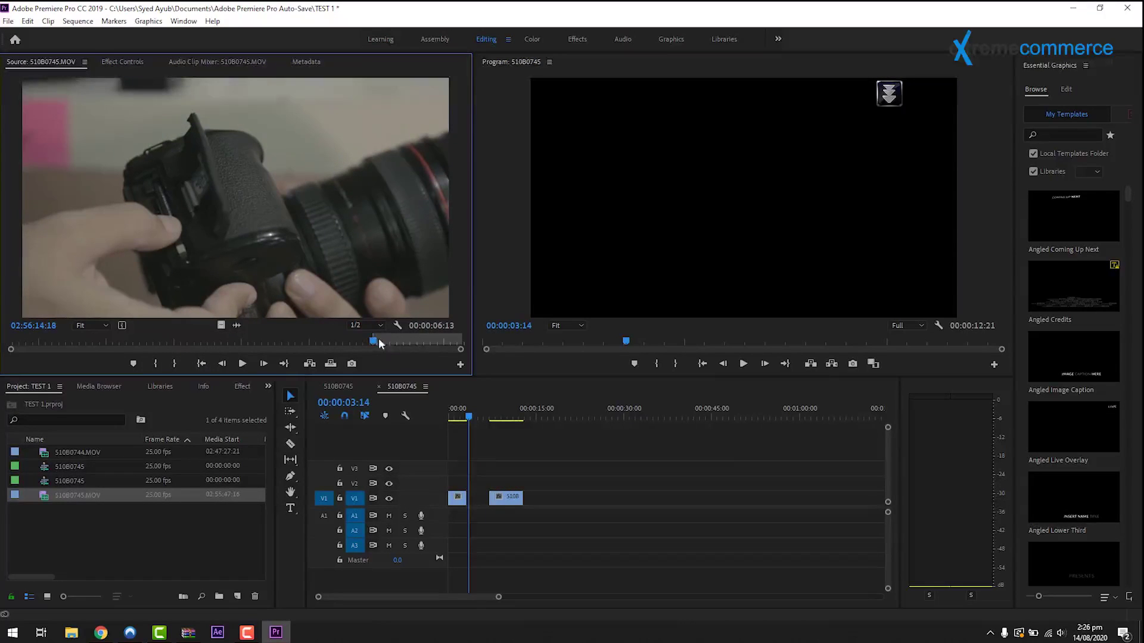
pyautogui.moveTo(376, 342); pyautogui.dragTo(437, 340)
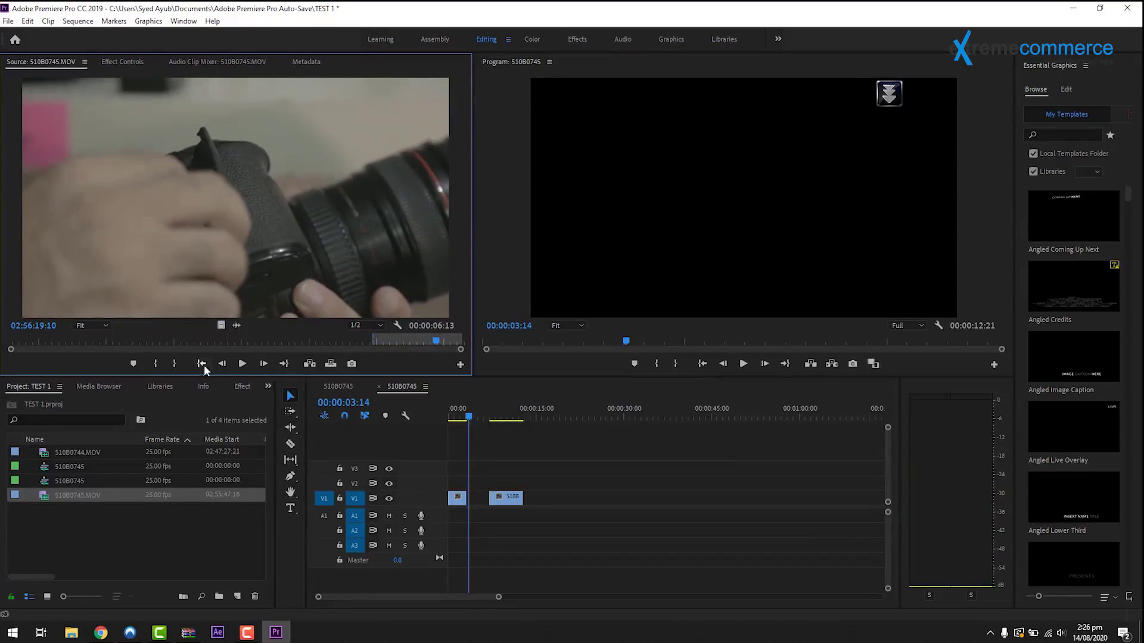
pyautogui.click(177, 361)
pyautogui.moveTo(304, 211); pyautogui.dragTo(543, 498)
pyautogui.click(464, 408)
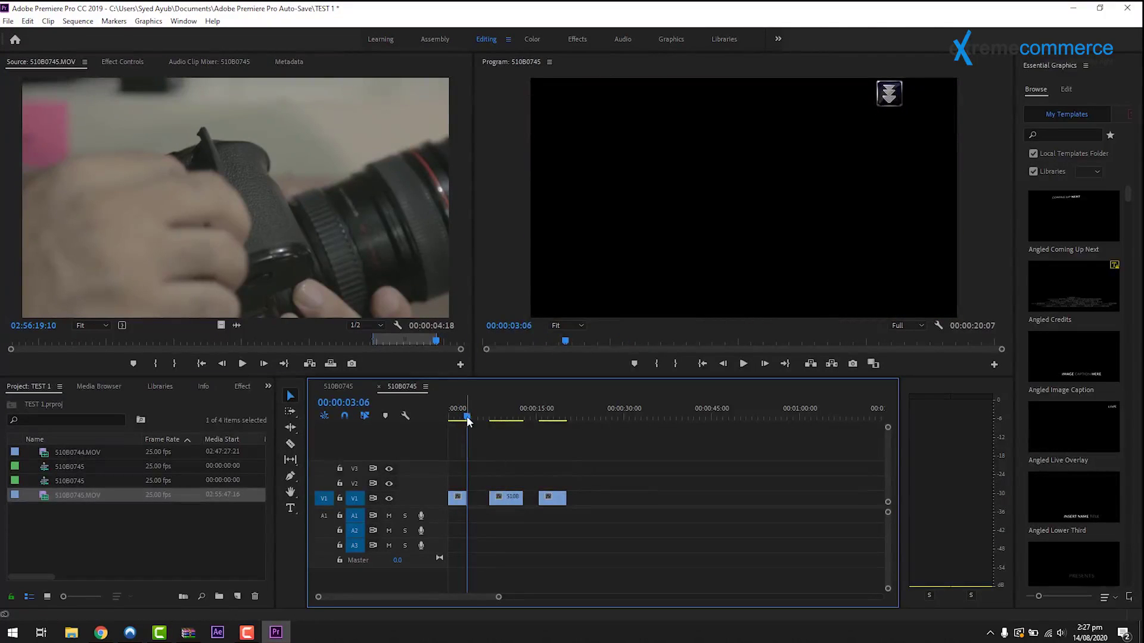
pyautogui.moveTo(466, 416)
pyautogui.mouseDown()
pyautogui.moveTo(552, 420)
pyautogui.moveTo(459, 418)
pyautogui.mouseUp()
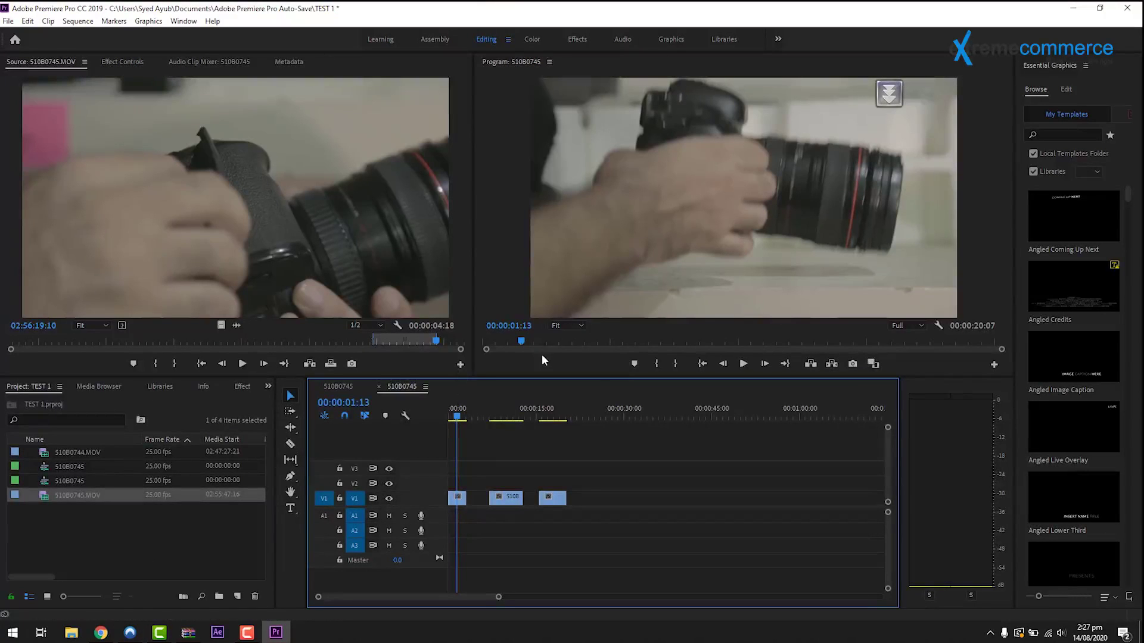
# Switch to File Explorer and open the Camera folder inside EC on Local Disk (D:)
pyautogui.click(1072, 8)
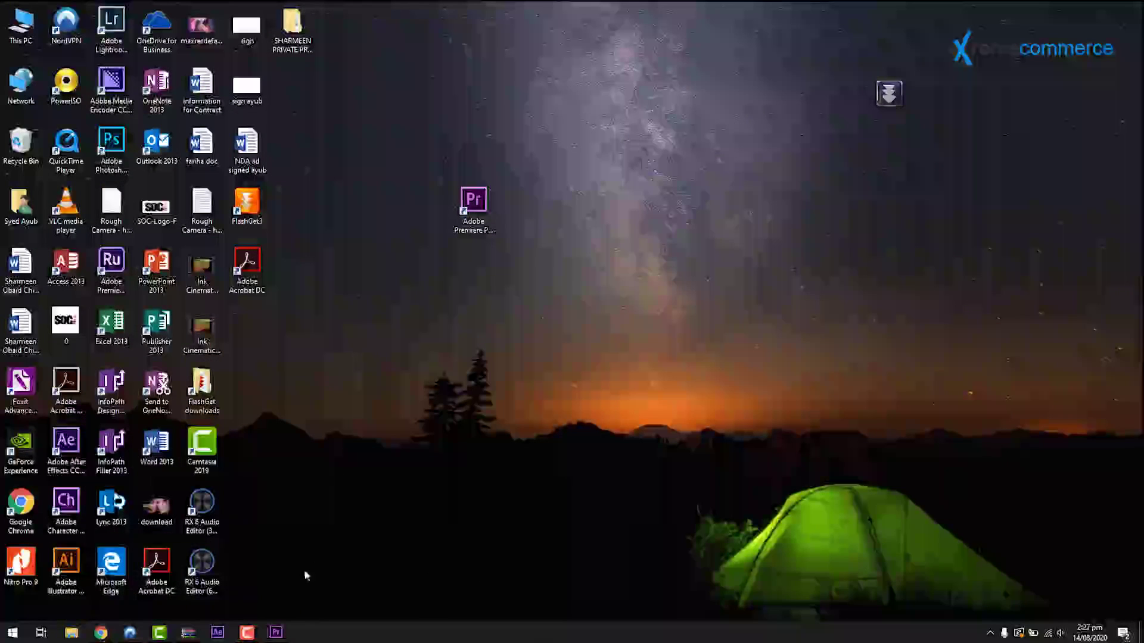
pyautogui.doubleClick(21, 24)
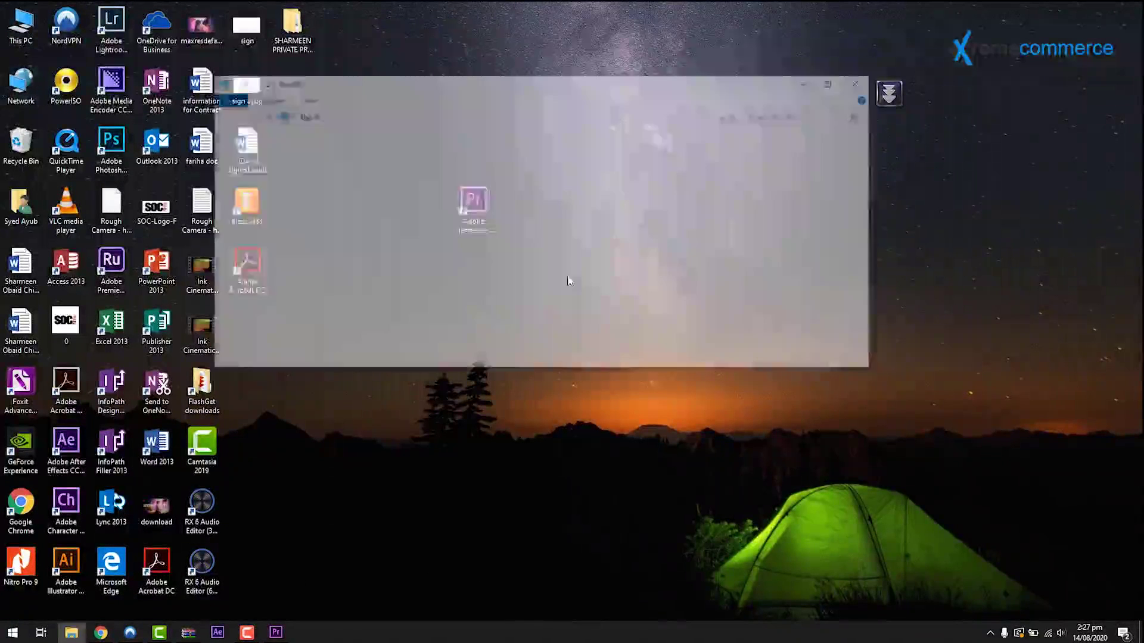
pyautogui.click(828, 84)
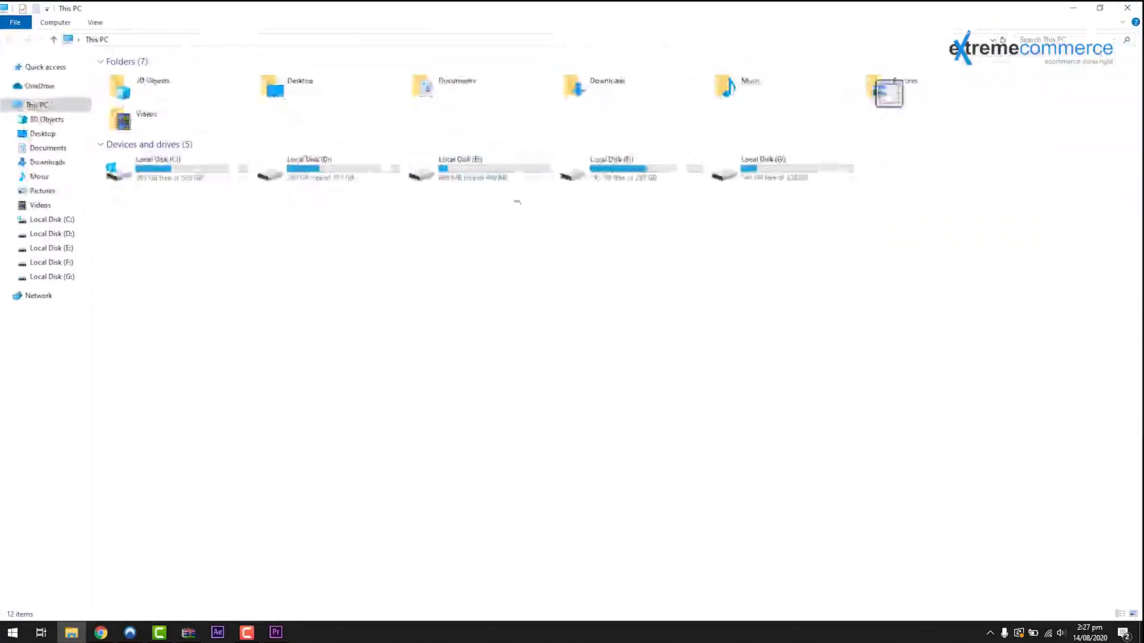
pyautogui.click(316, 177)
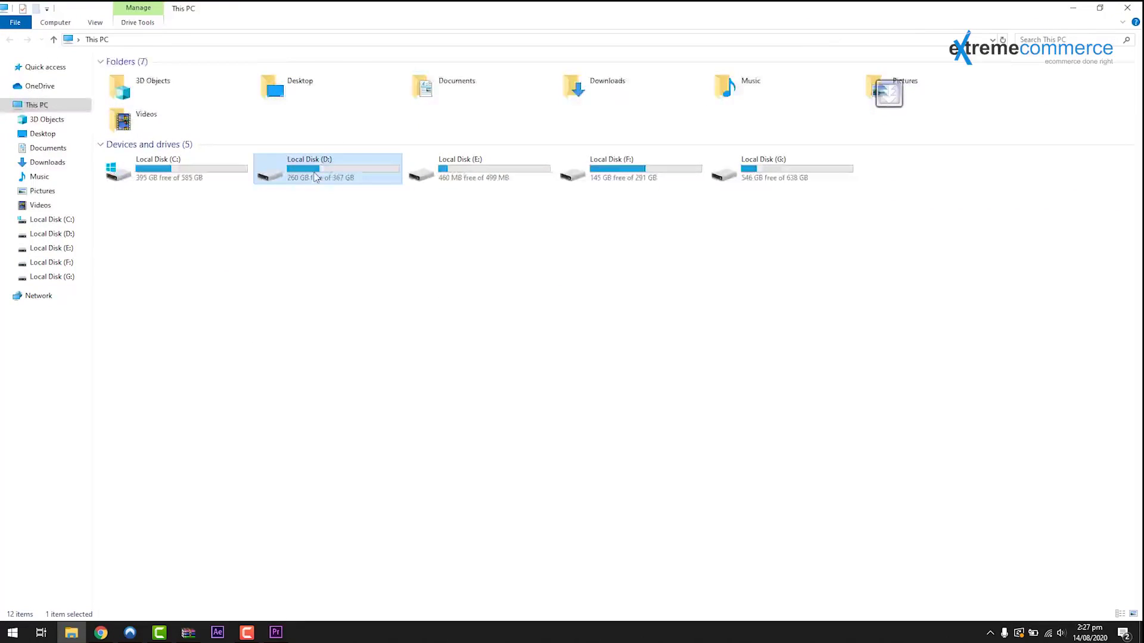
pyautogui.doubleClick(315, 177)
pyautogui.doubleClick(123, 88)
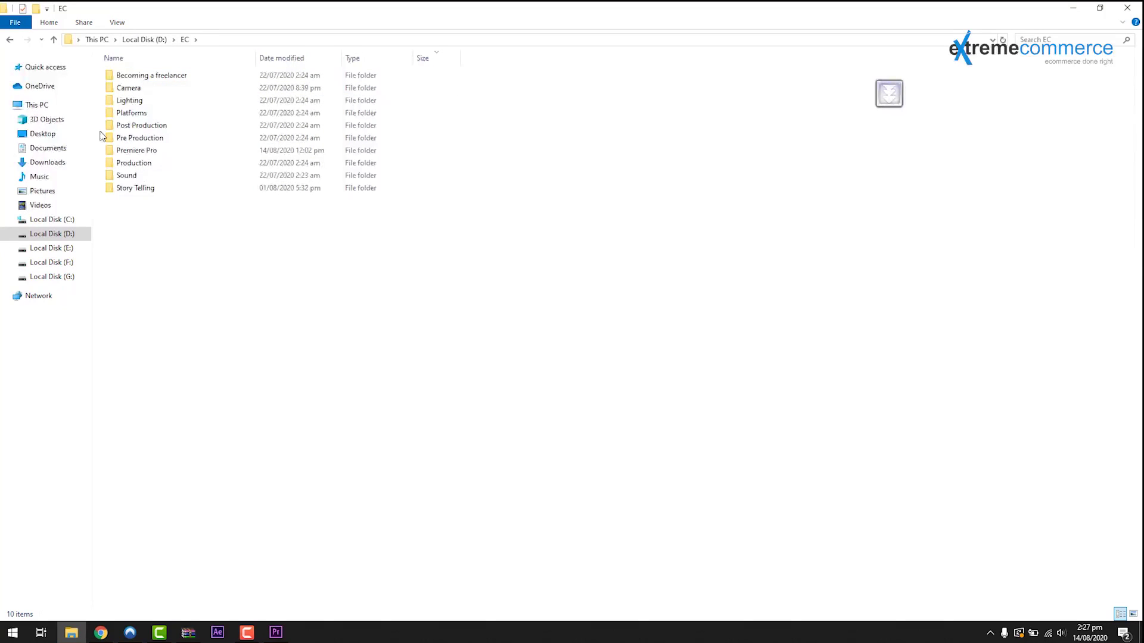
pyautogui.moveTo(125, 86)
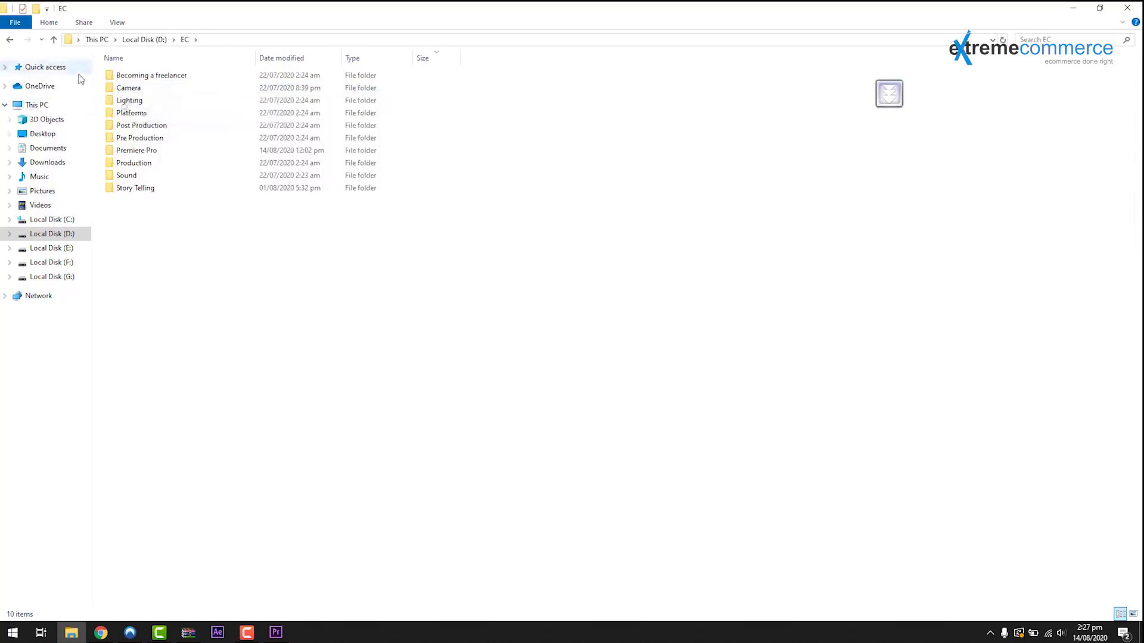
pyautogui.doubleClick(124, 90)
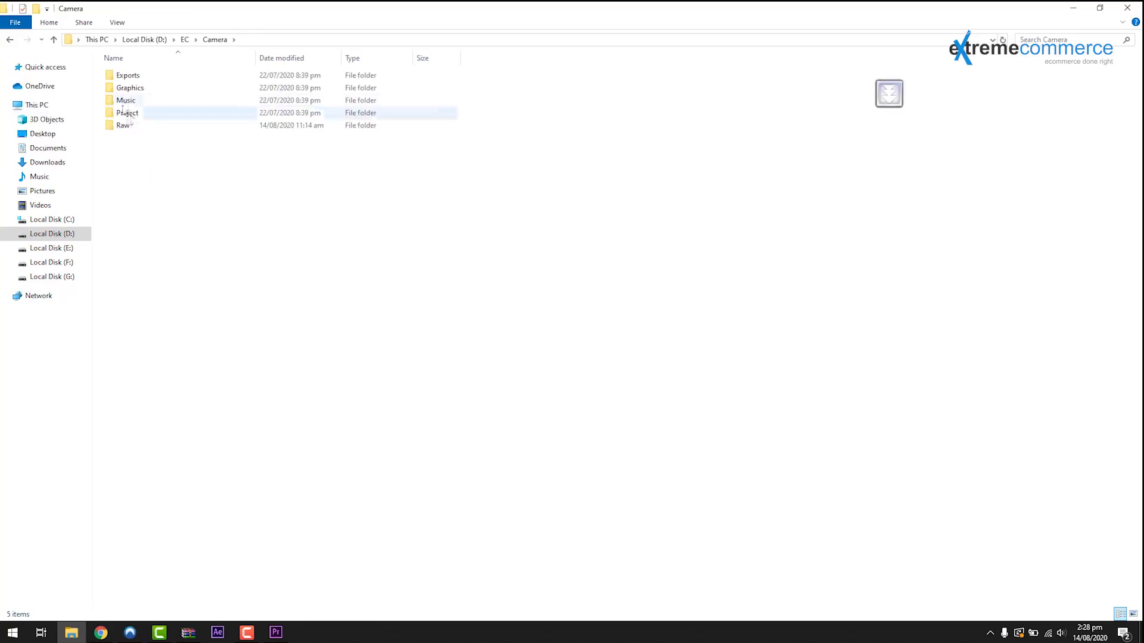
# Examine the contents of the Raw, Project, Music, Graphics and Exports subfolders of Camera, and return to the EC folder
pyautogui.click(118, 130)
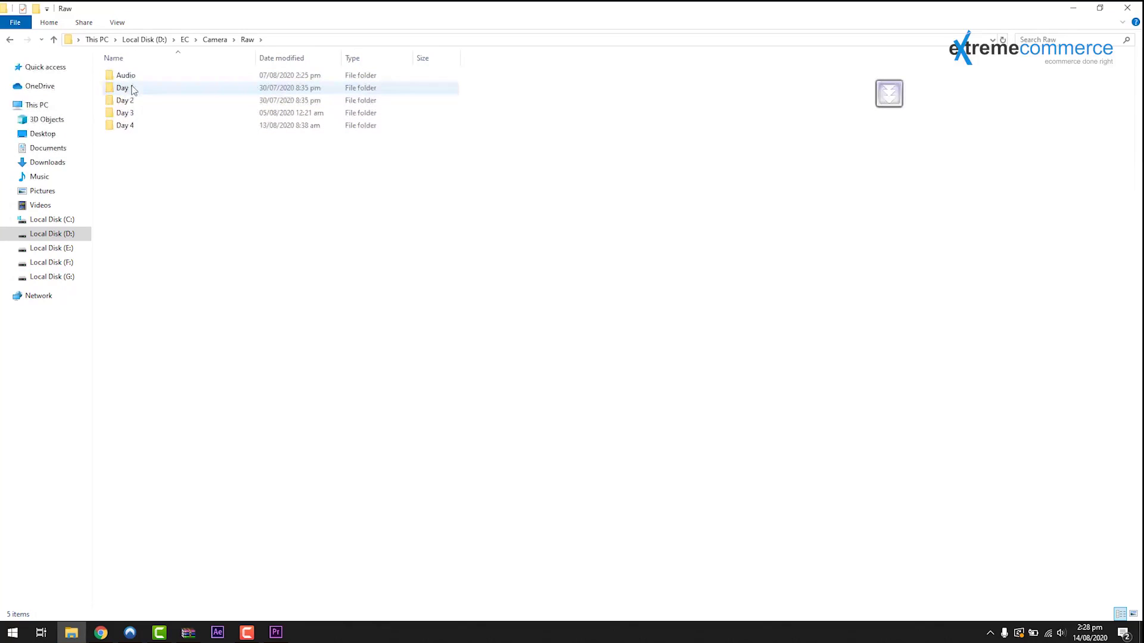
pyautogui.click(54, 40)
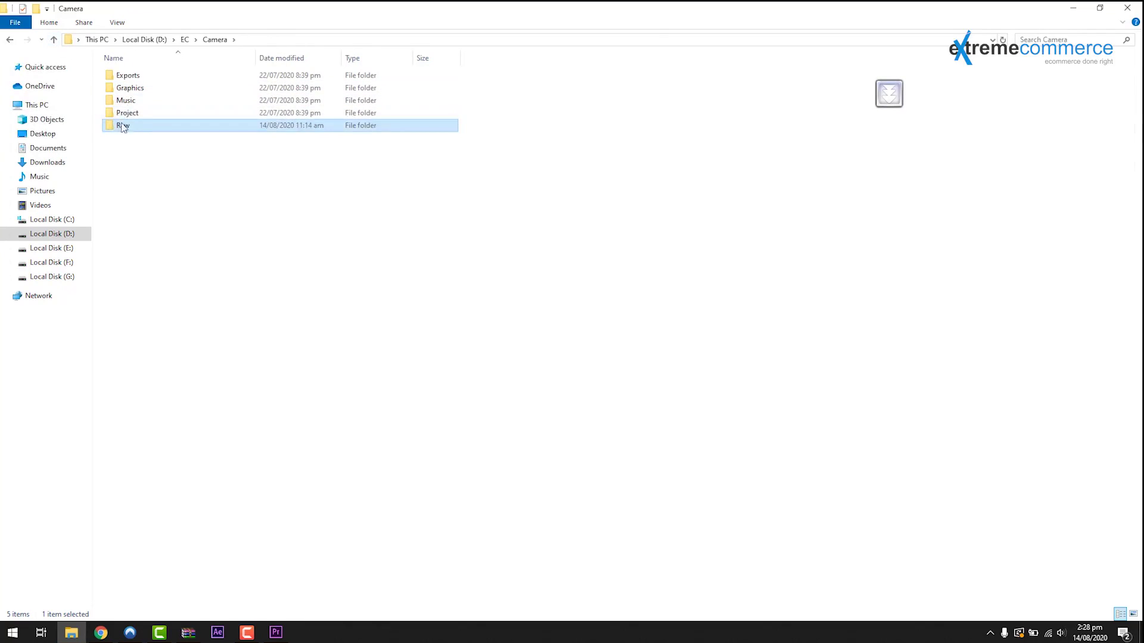
pyautogui.doubleClick(126, 114)
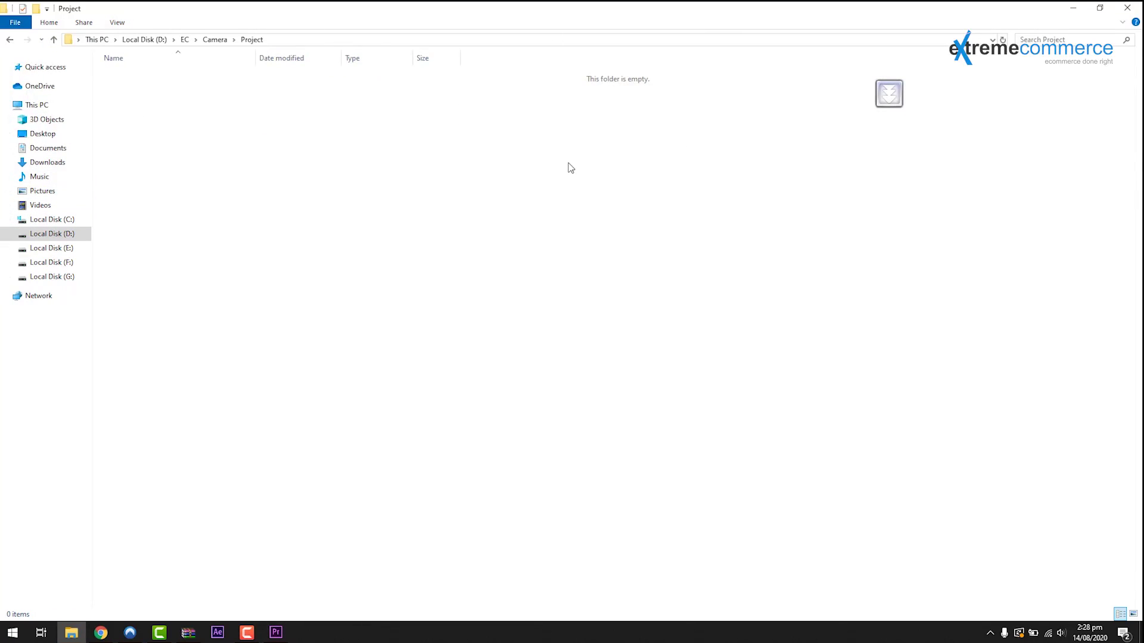
pyautogui.click(54, 40)
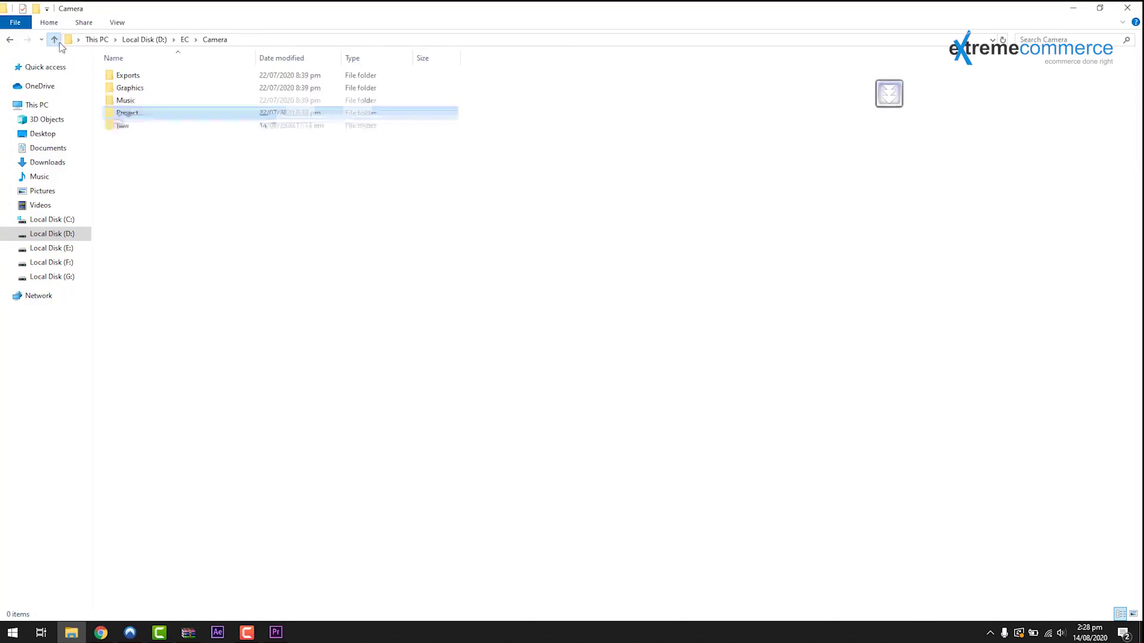
pyautogui.doubleClick(125, 100)
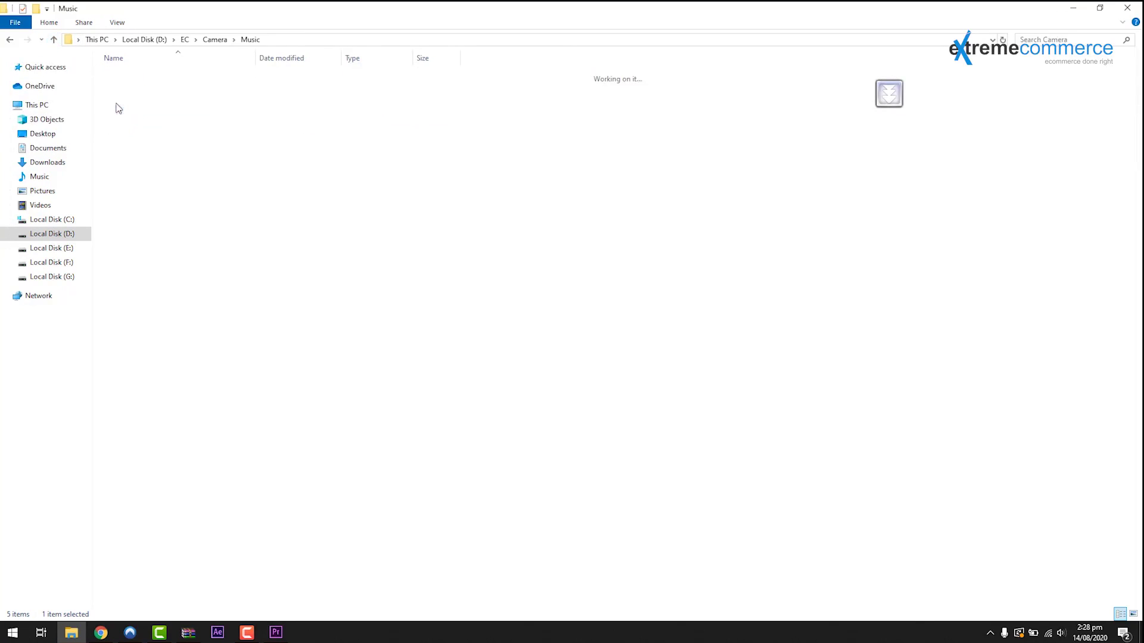
pyautogui.click(54, 40)
pyautogui.click(137, 90)
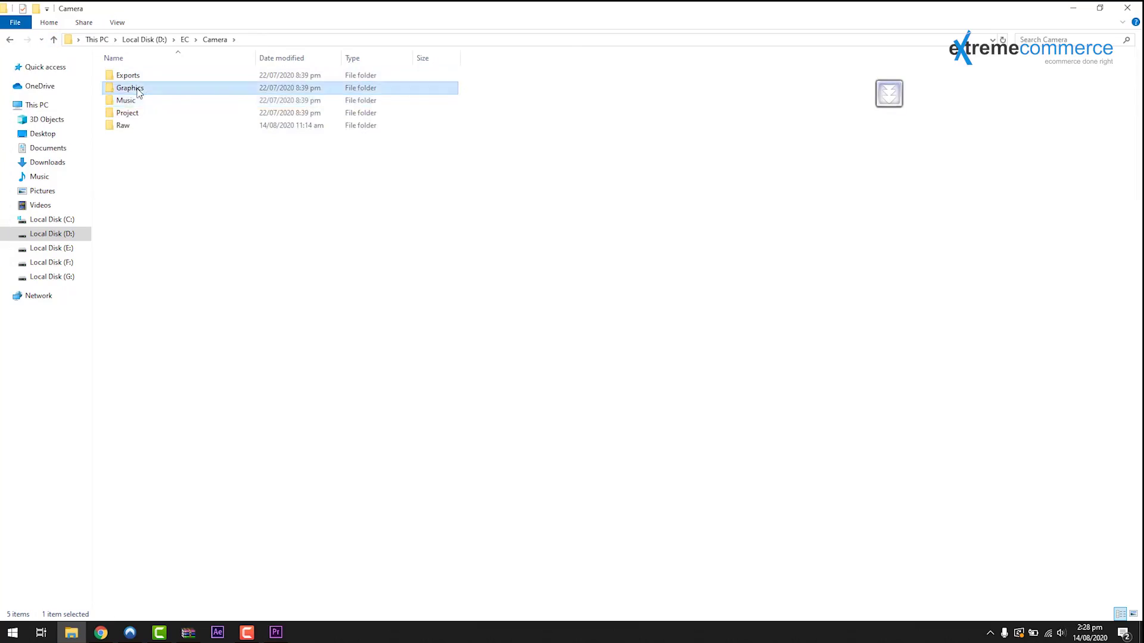
pyautogui.doubleClick(137, 91)
pyautogui.click(54, 39)
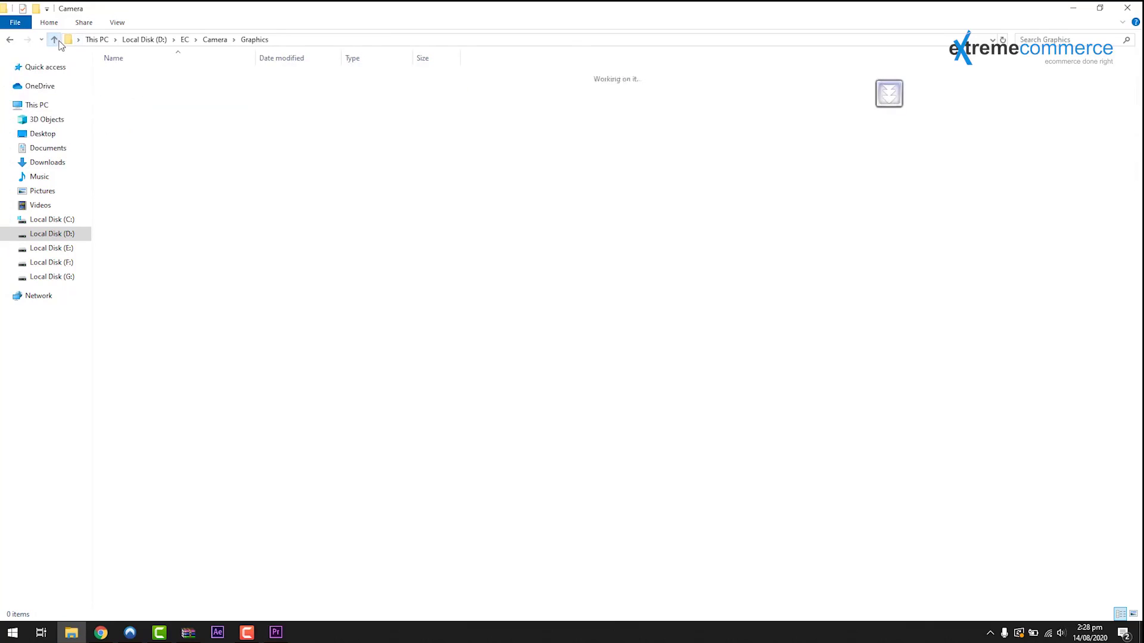
pyautogui.doubleClick(137, 78)
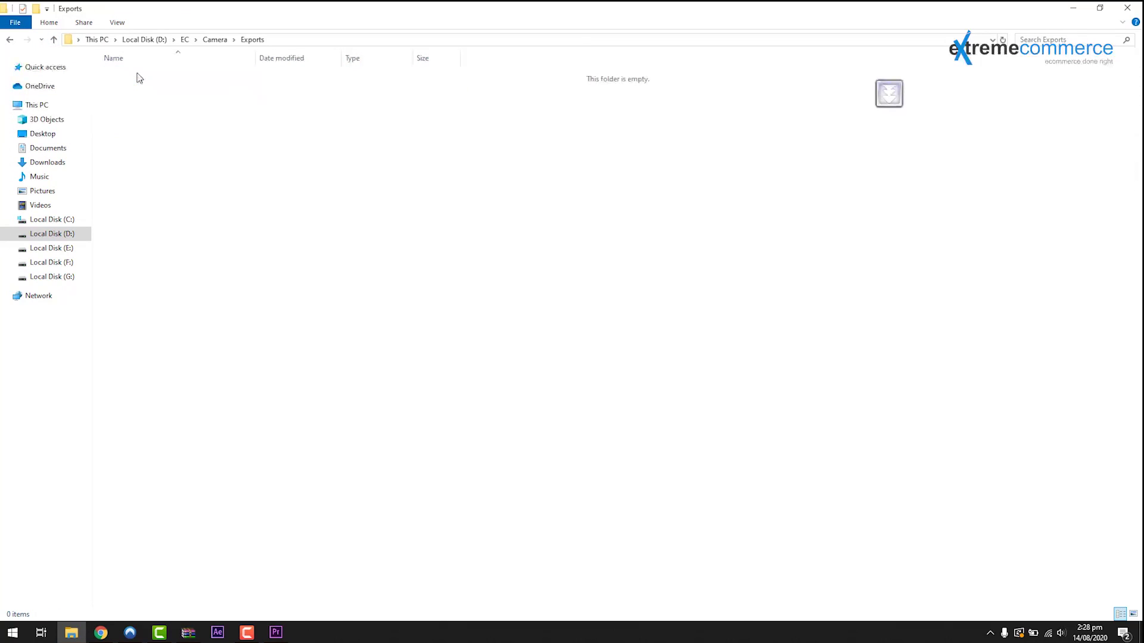
pyautogui.click(54, 39)
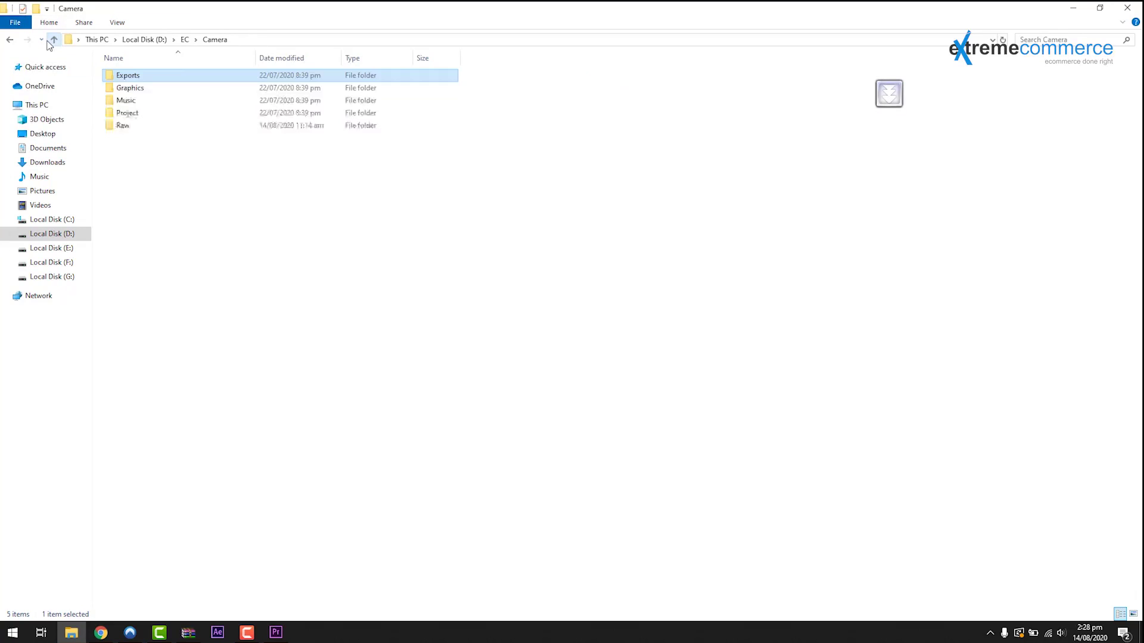
pyautogui.click(54, 39)
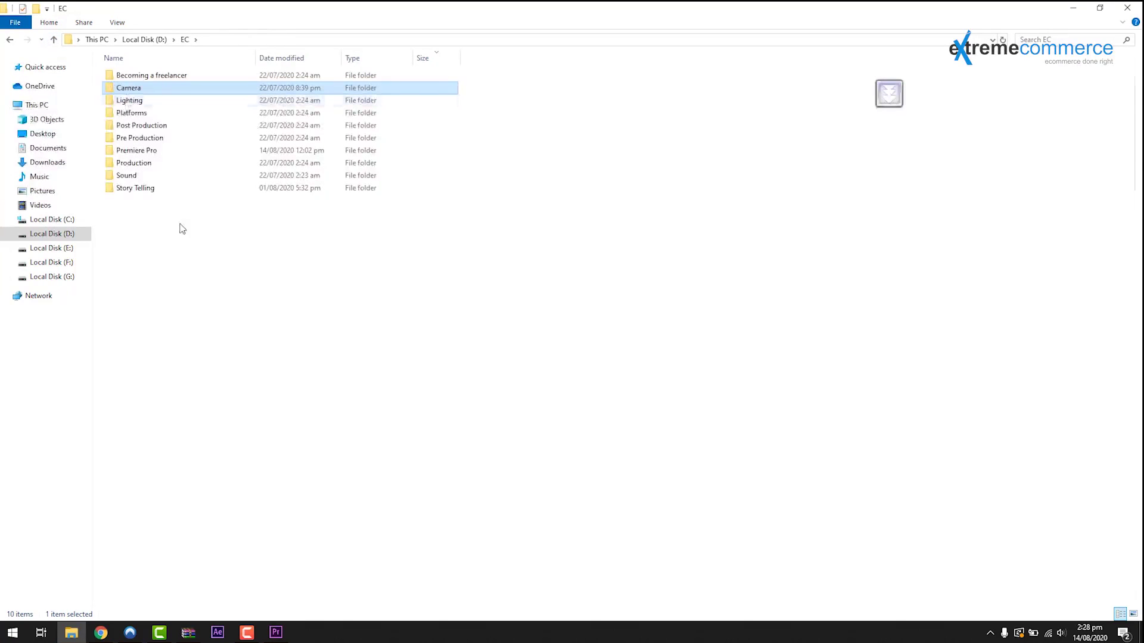
# Switch between Premiere Pro and File Explorer to review the Camera folder's structure once more, ending in Premiere Pro
pyautogui.click(276, 633)
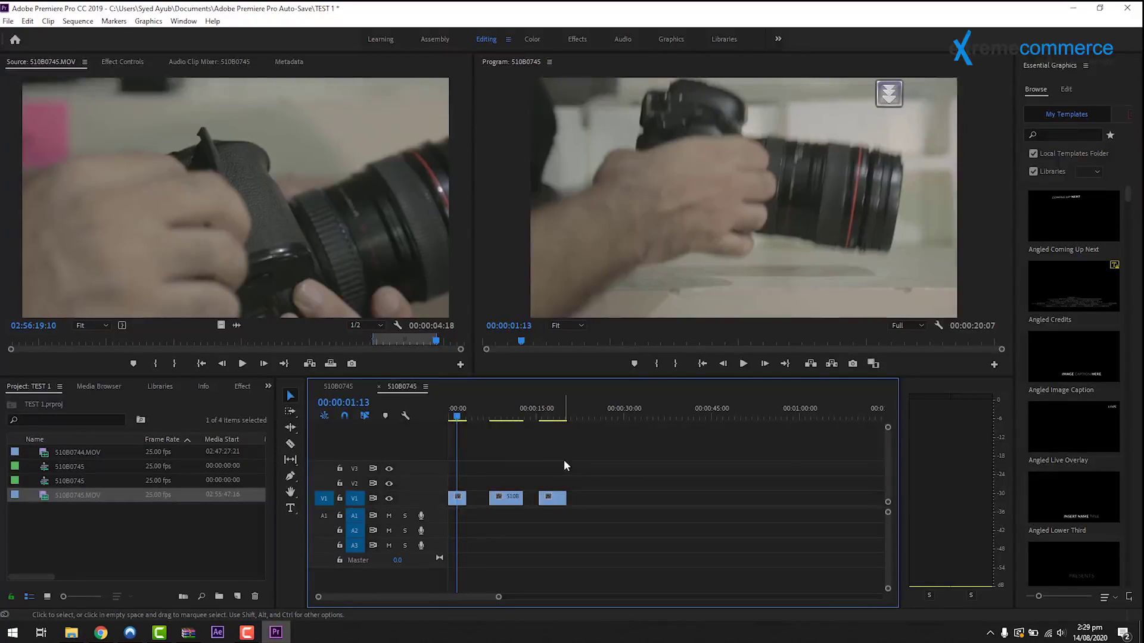
pyautogui.click(72, 632)
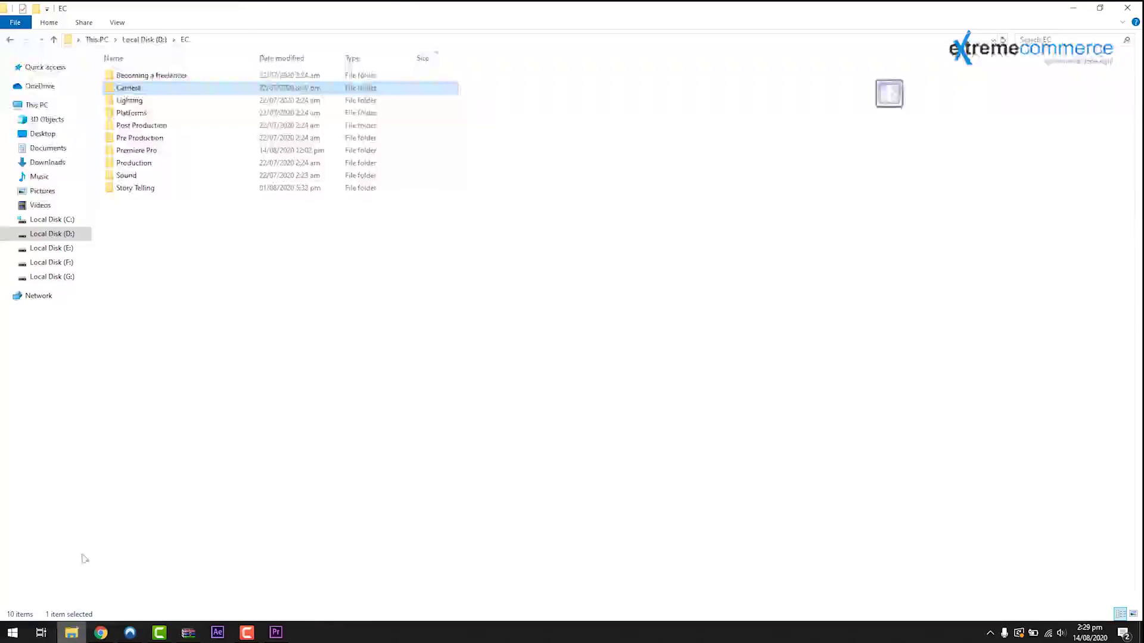
pyautogui.doubleClick(134, 89)
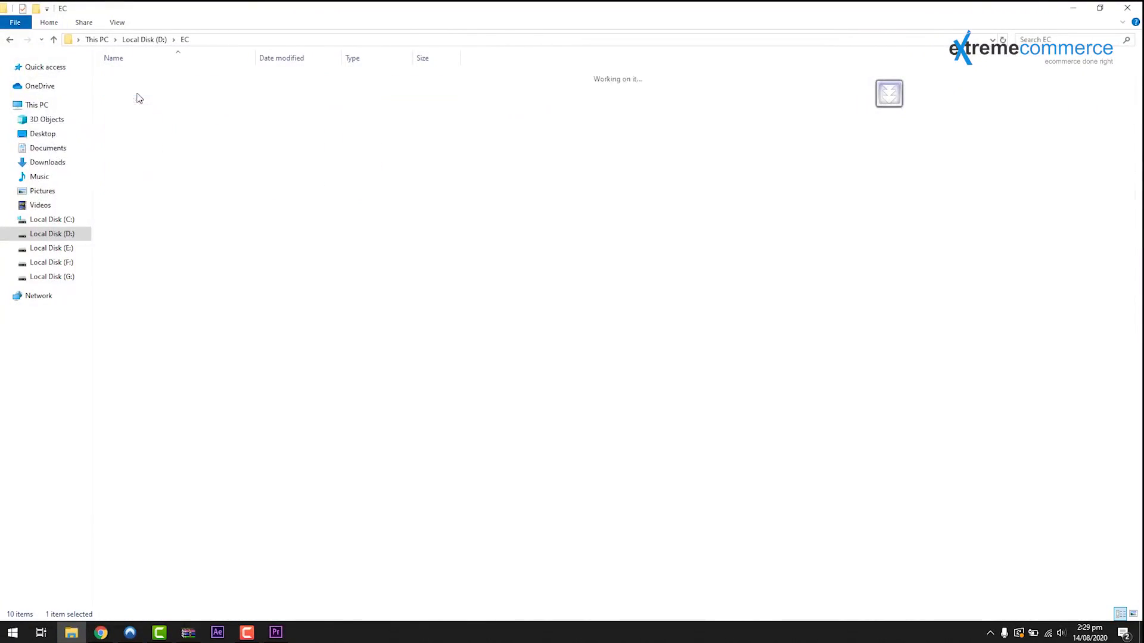
pyautogui.click(54, 40)
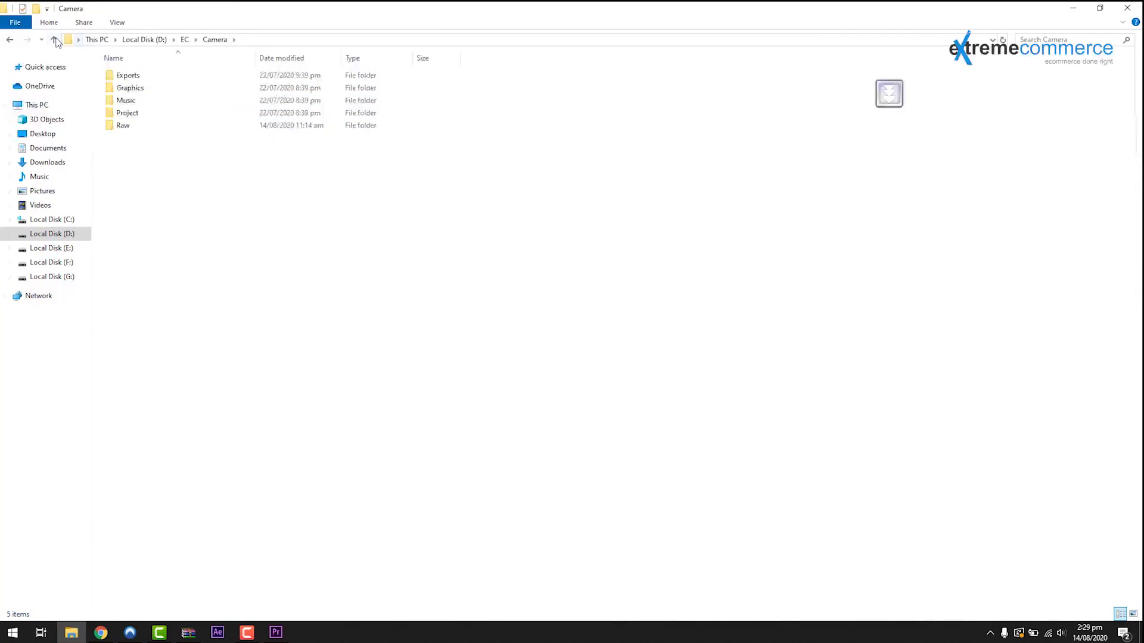
pyautogui.click(276, 632)
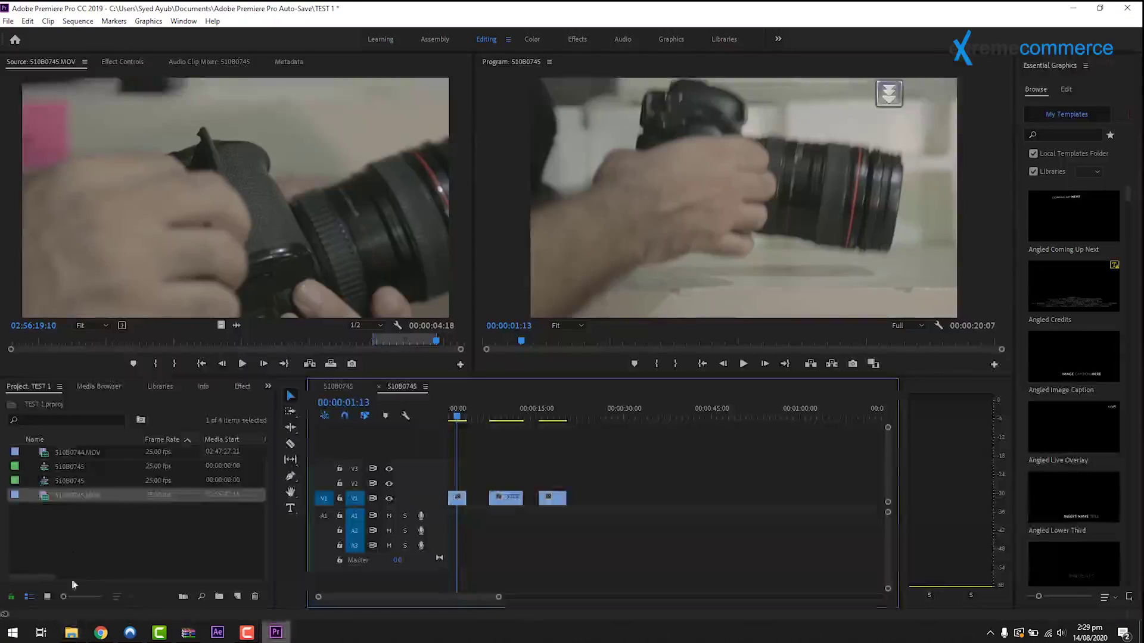
# Create a new bin at the root of the TEST 1 project
pyautogui.click(74, 551)
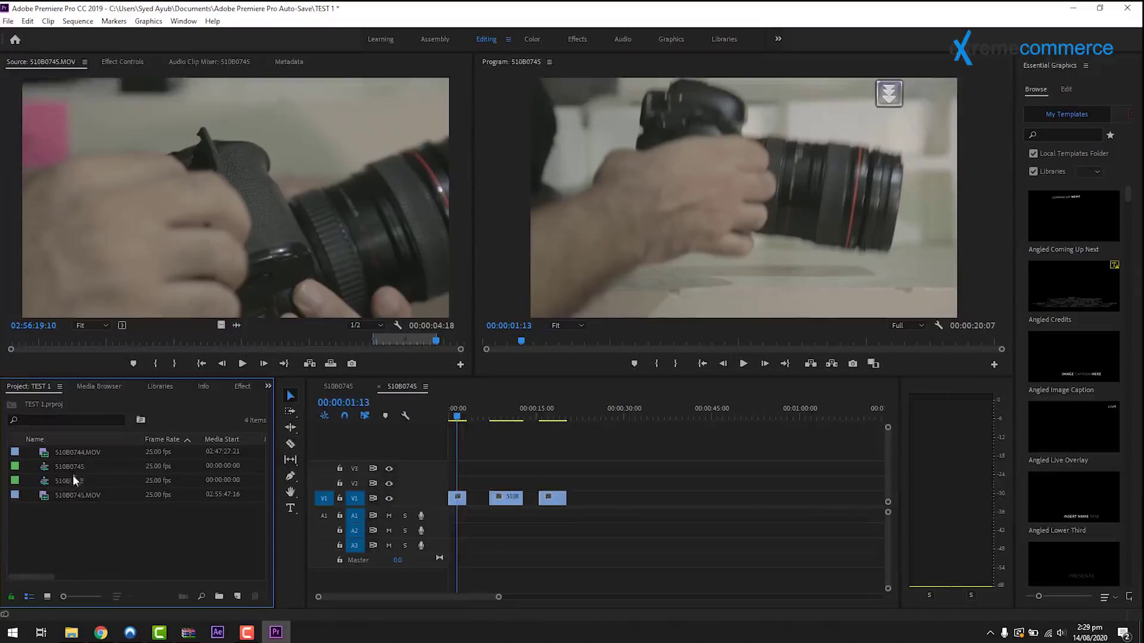
pyautogui.rightClick(107, 527)
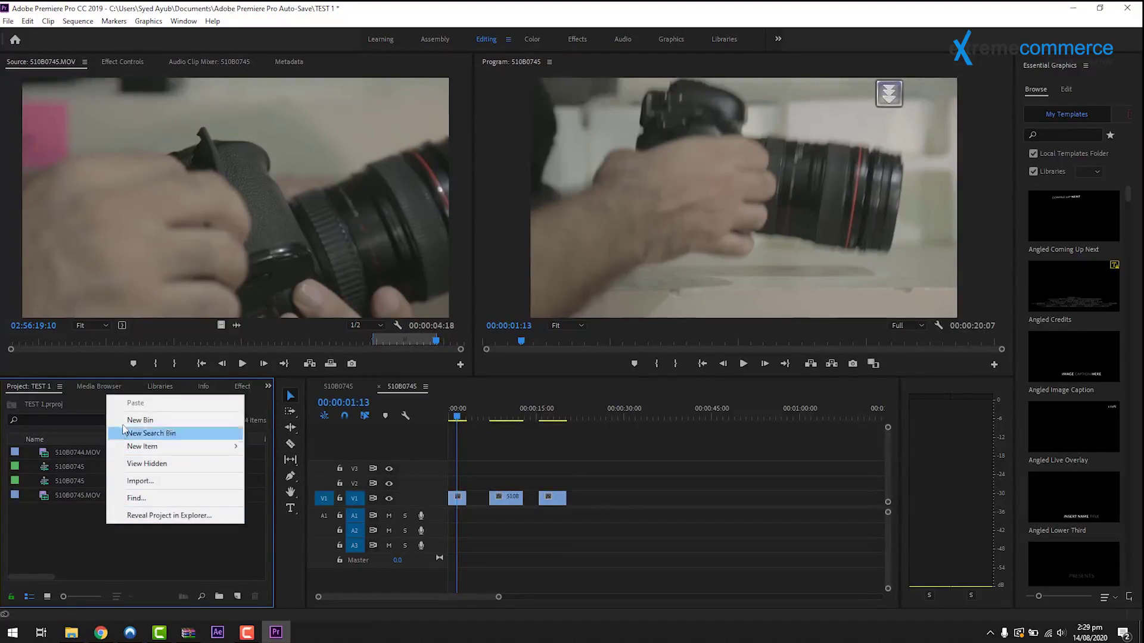
pyautogui.click(131, 420)
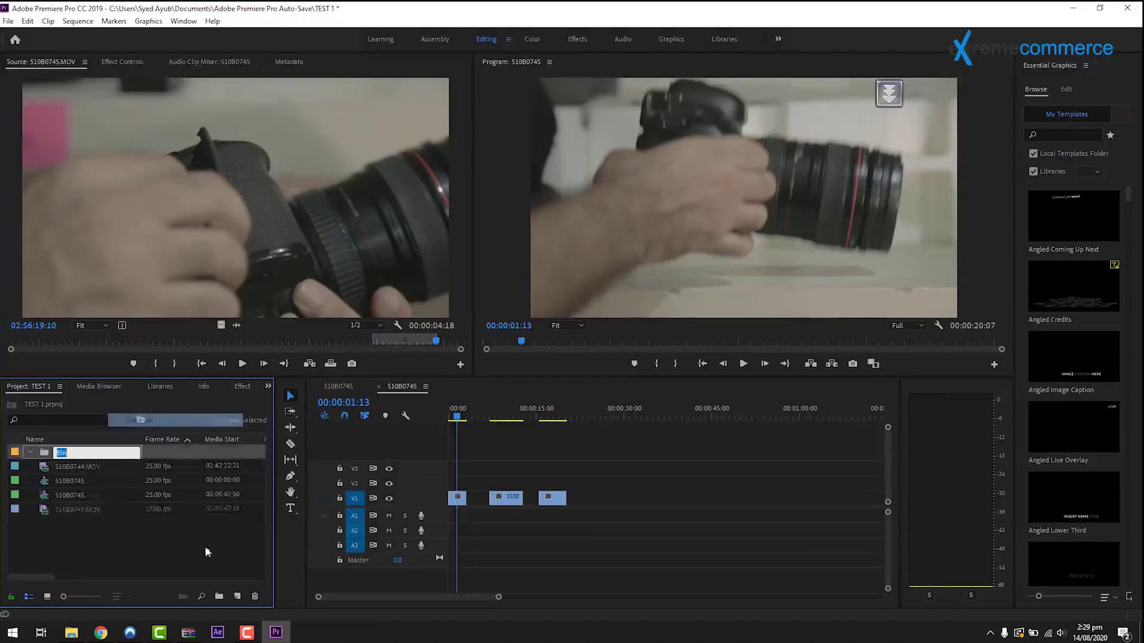
pyautogui.click(118, 530)
pyautogui.click(56, 454)
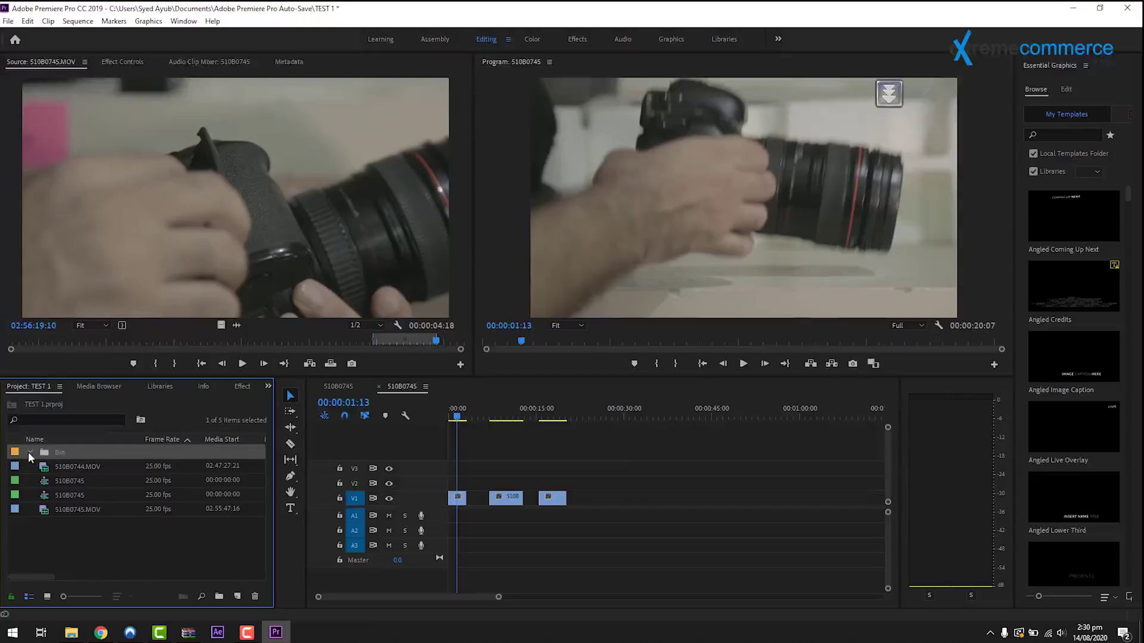
# Rename the new bin as TEST PROJECT and leave all project items deselected
pyautogui.click(59, 452)
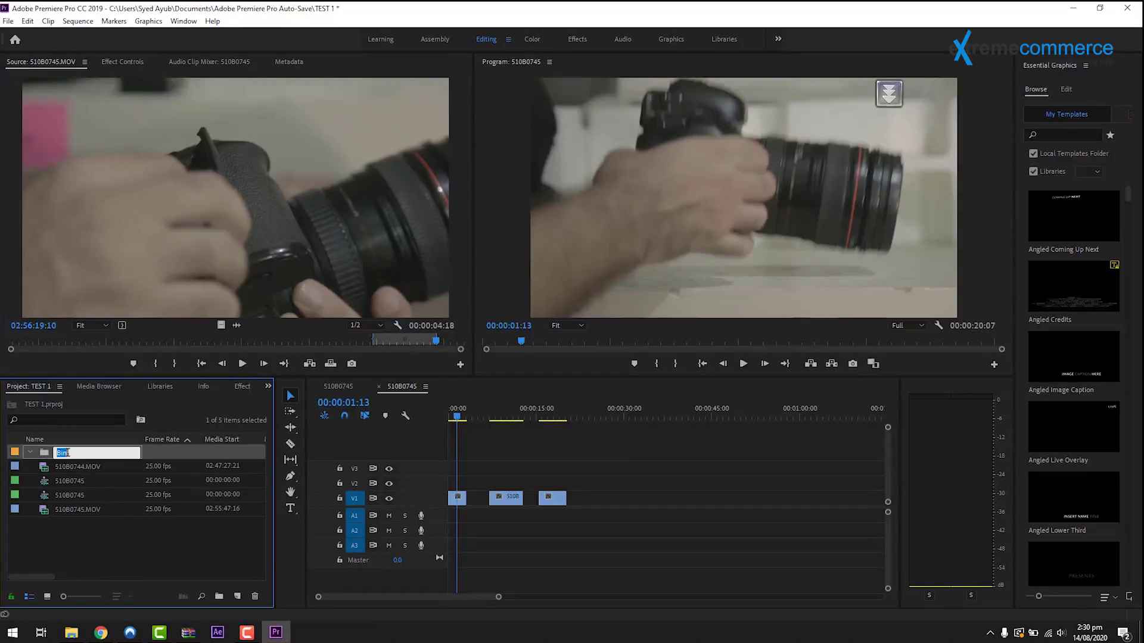
pyautogui.press('BackSpace')
pyautogui.write('B')
pyautogui.press('BackSpace')
pyautogui.write('RAW 1')
pyautogui.press('BackSpace')
pyautogui.press('BackSpace')
pyautogui.press('BackSpace')
pyautogui.press('BackSpace')
pyautogui.press('BackSpace')
pyautogui.write('P')
pyautogui.press('BackSpace')
pyautogui.write('TEST PROJECT')
pyautogui.press('Return')
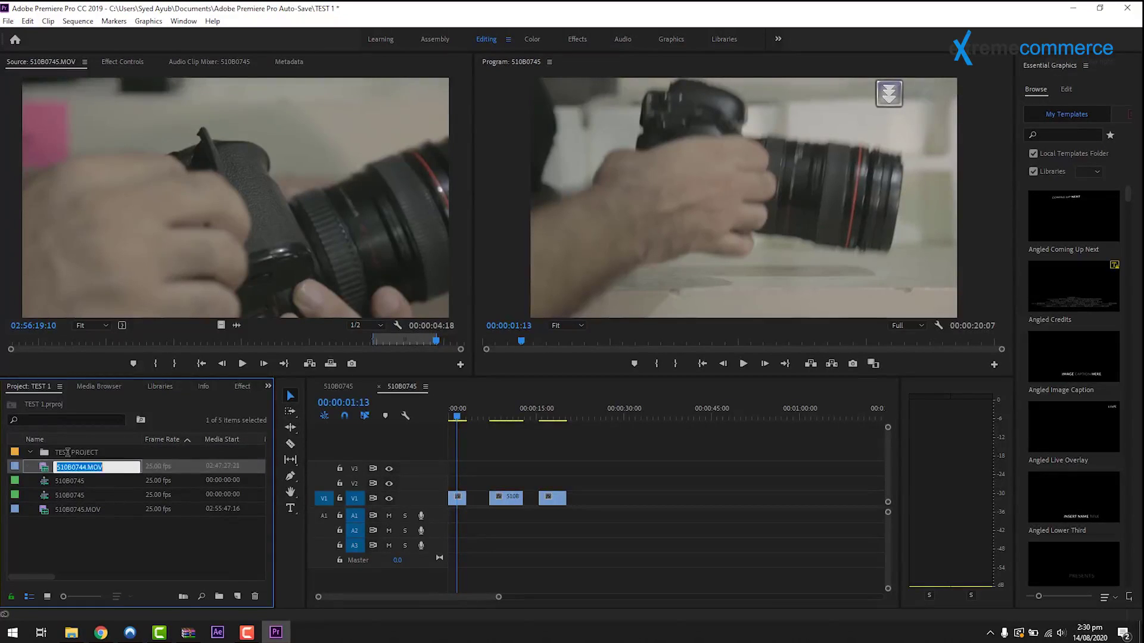
pyautogui.click(88, 541)
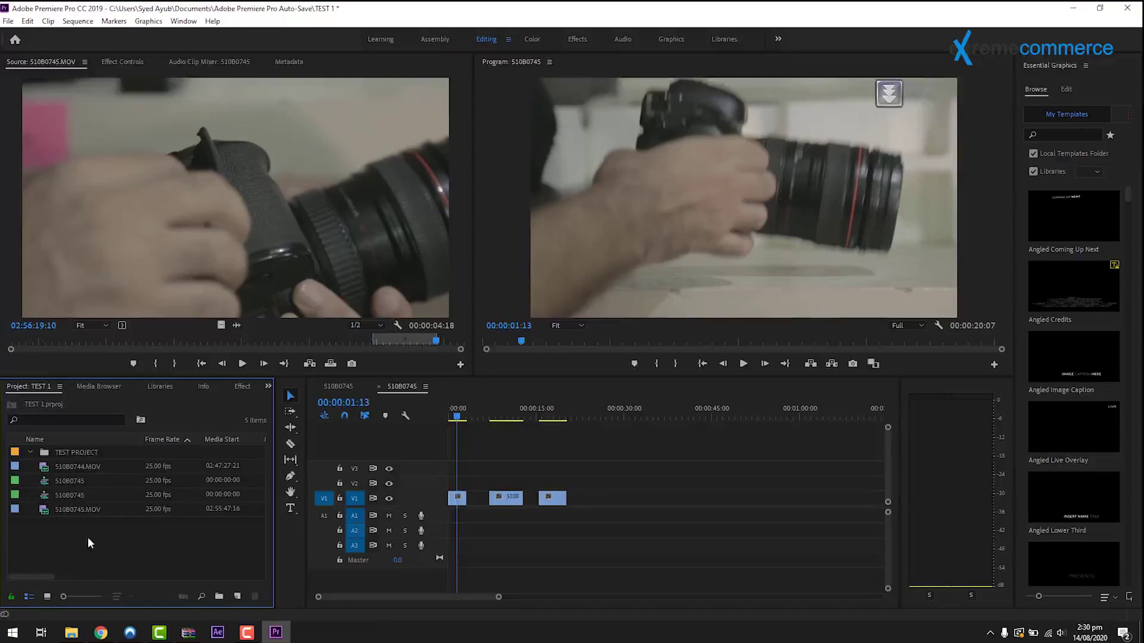
# Import the entire Raw folder from EC > Camera on Local Disk (D:) into the project
pyautogui.rightClick(73, 539)
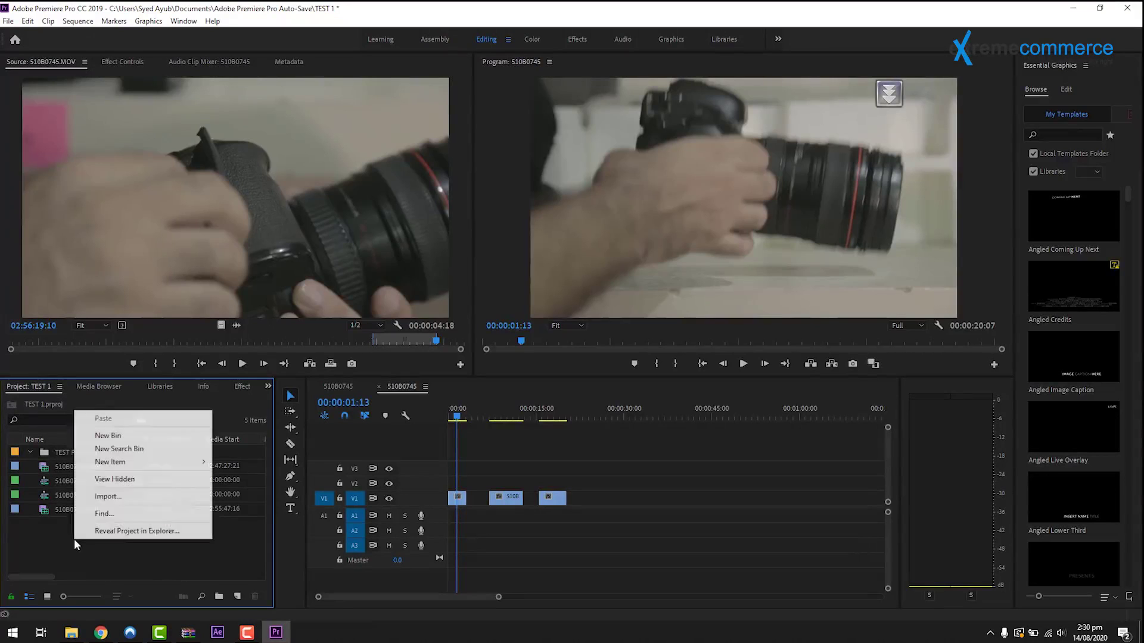
pyautogui.click(89, 496)
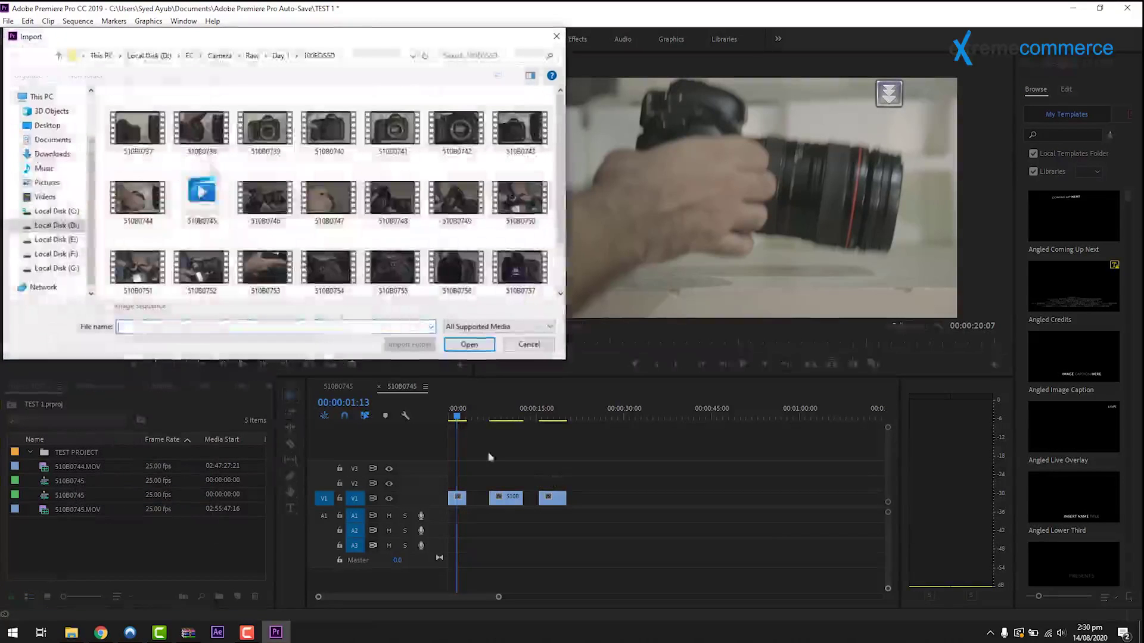
pyautogui.click(60, 56)
pyautogui.click(60, 56)
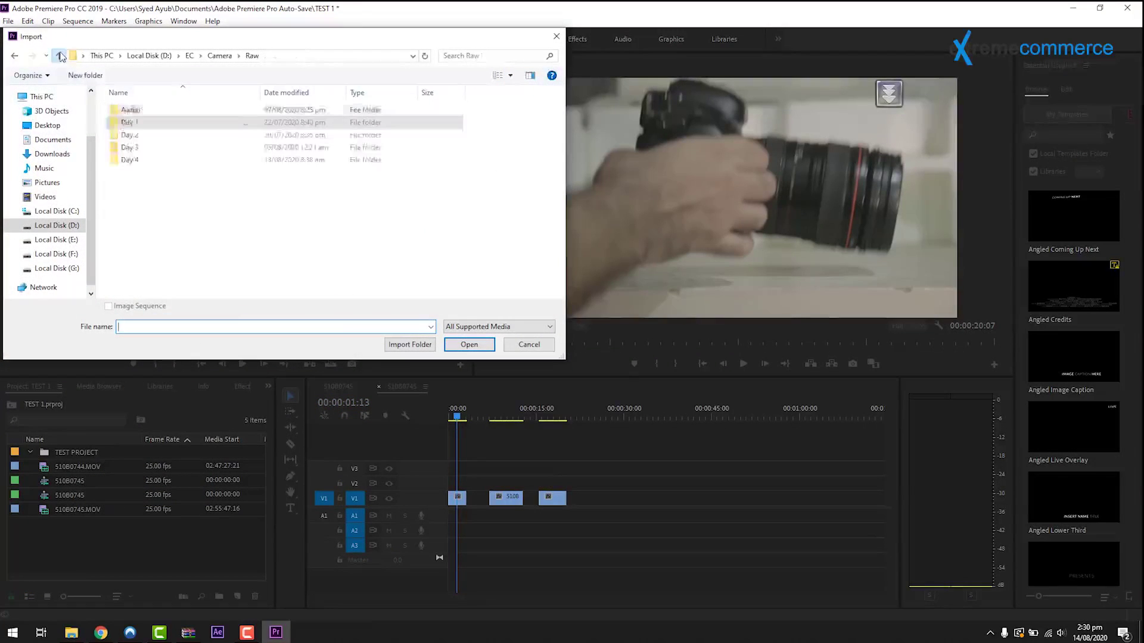
pyautogui.click(60, 56)
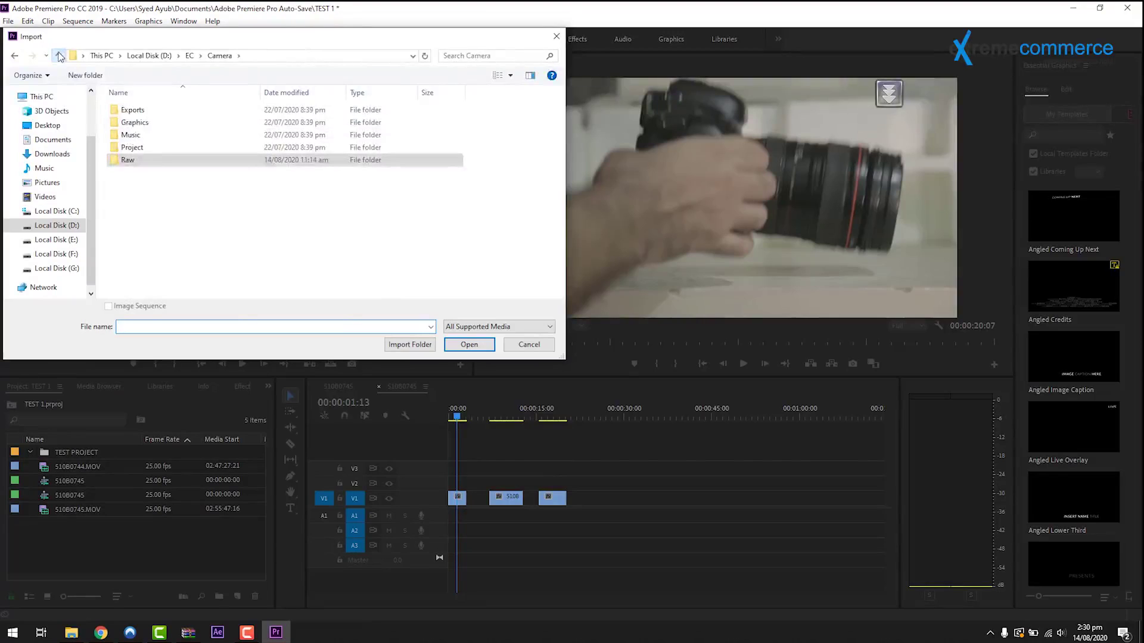
pyautogui.click(133, 164)
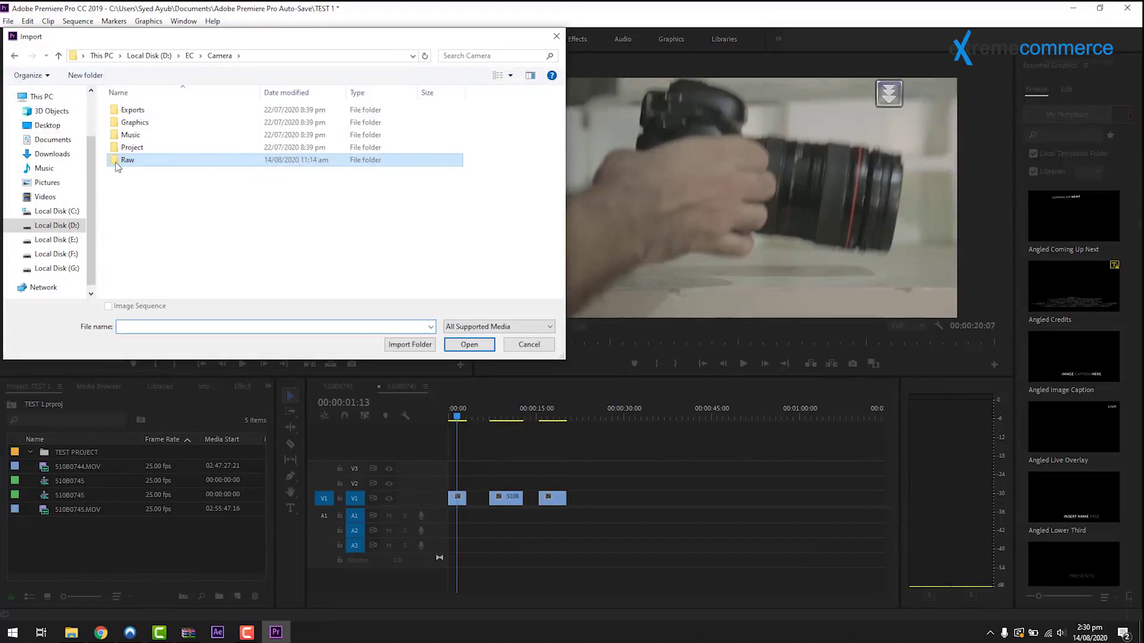
pyautogui.click(410, 345)
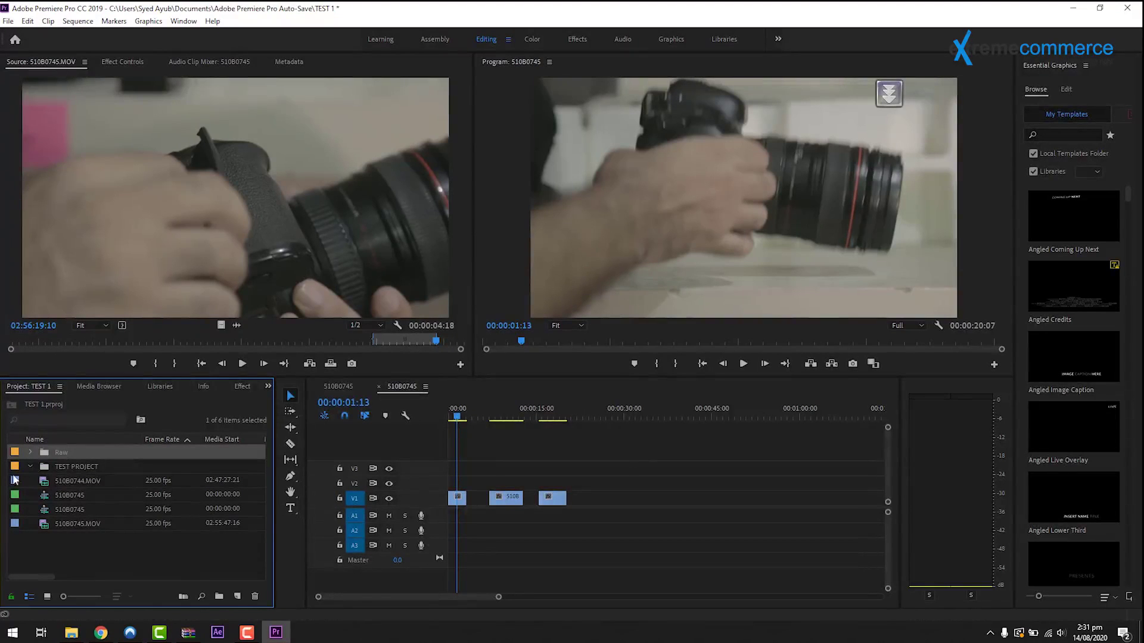
# Expand the imported Raw bin and look over its sub-bins
pyautogui.click(31, 453)
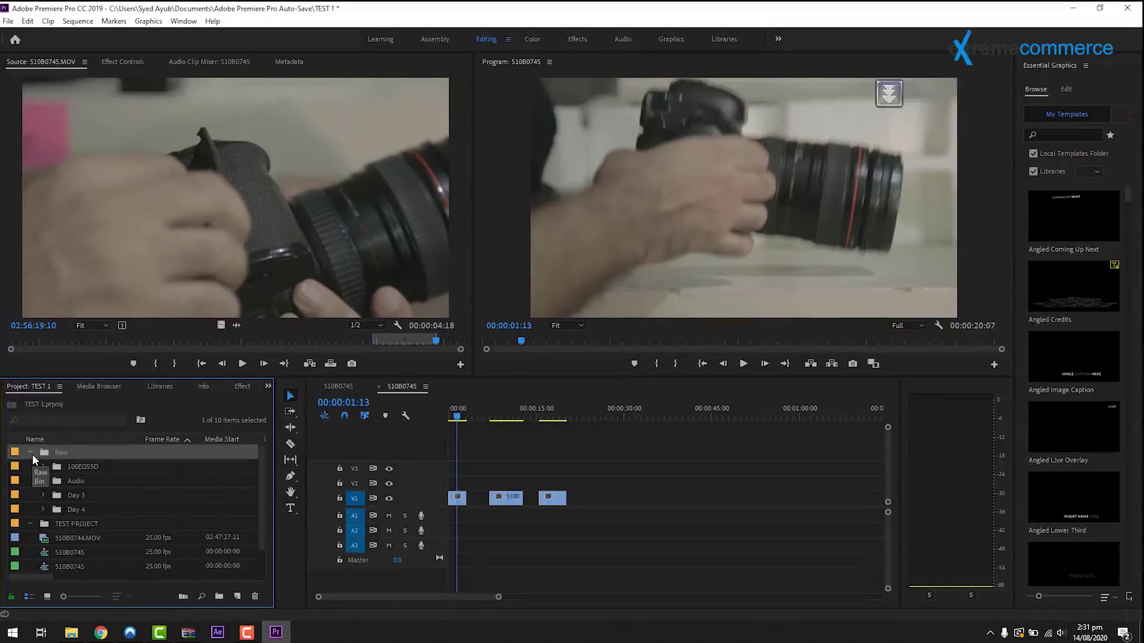
pyautogui.scroll(-2, 32, 454)
pyautogui.scroll(2, 32, 453)
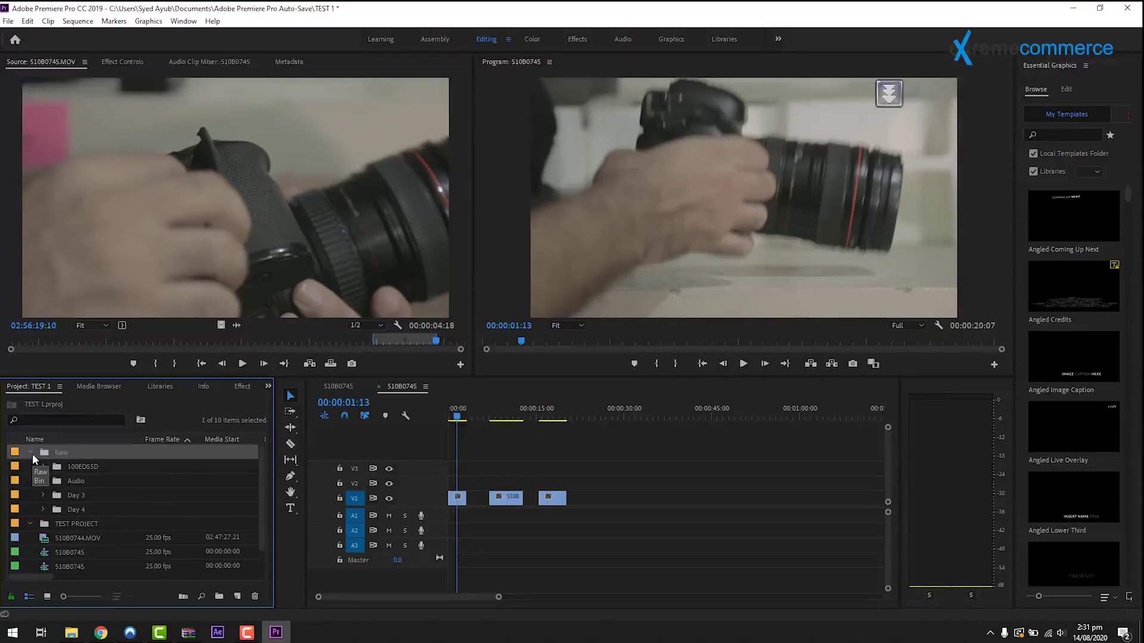
pyautogui.scroll(-2, 32, 453)
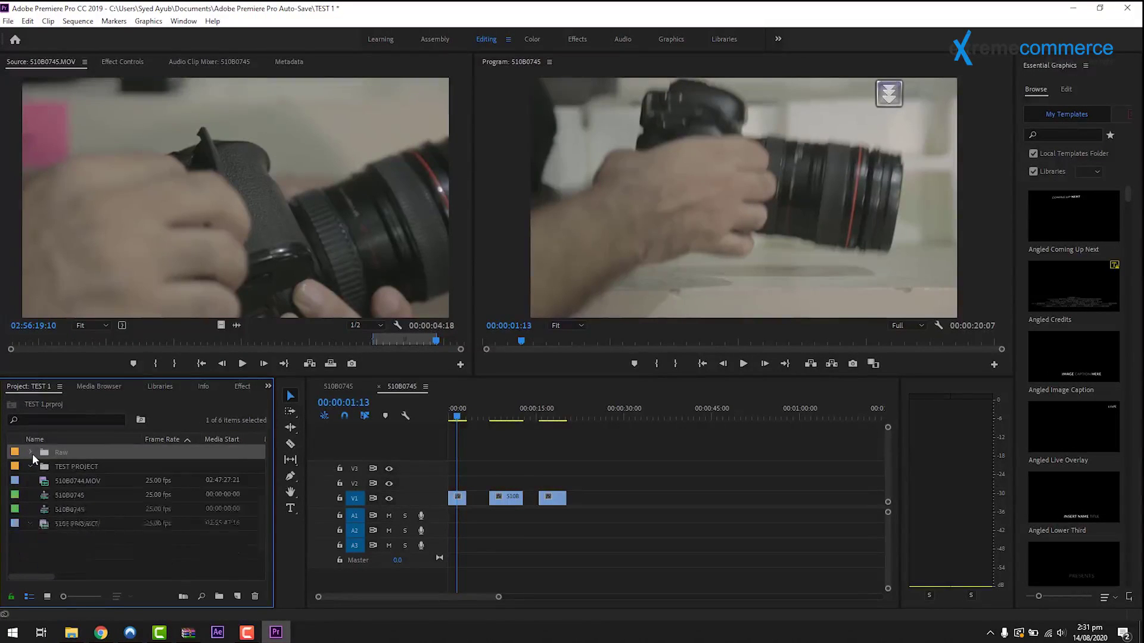
pyautogui.scroll(2, 32, 453)
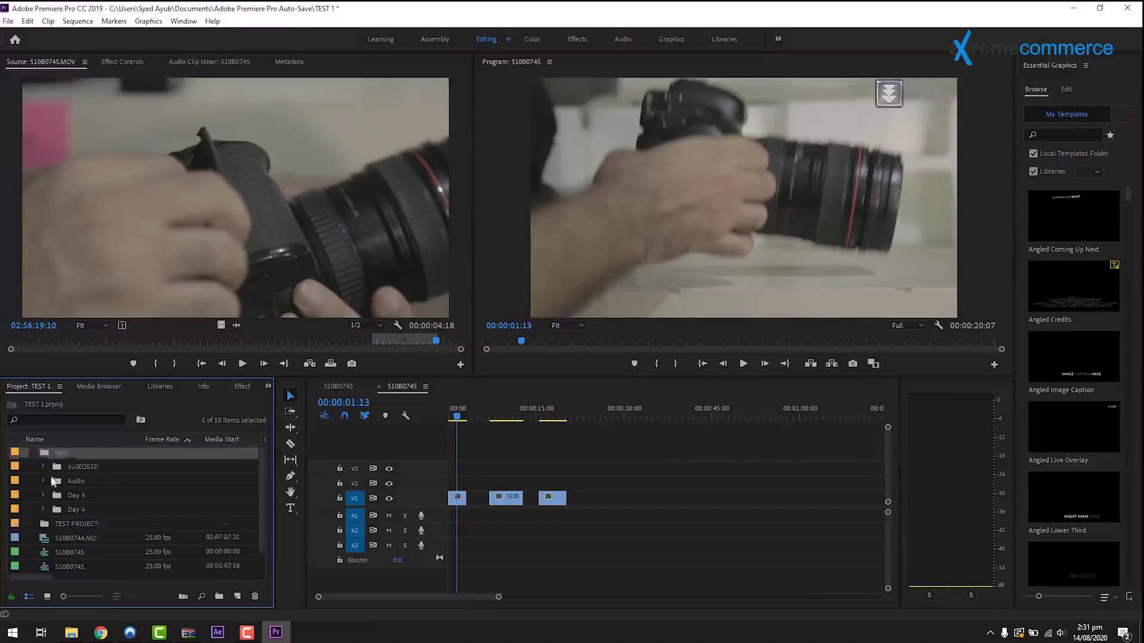
pyautogui.scroll(-1, 51, 477)
pyautogui.scroll(1, 61, 459)
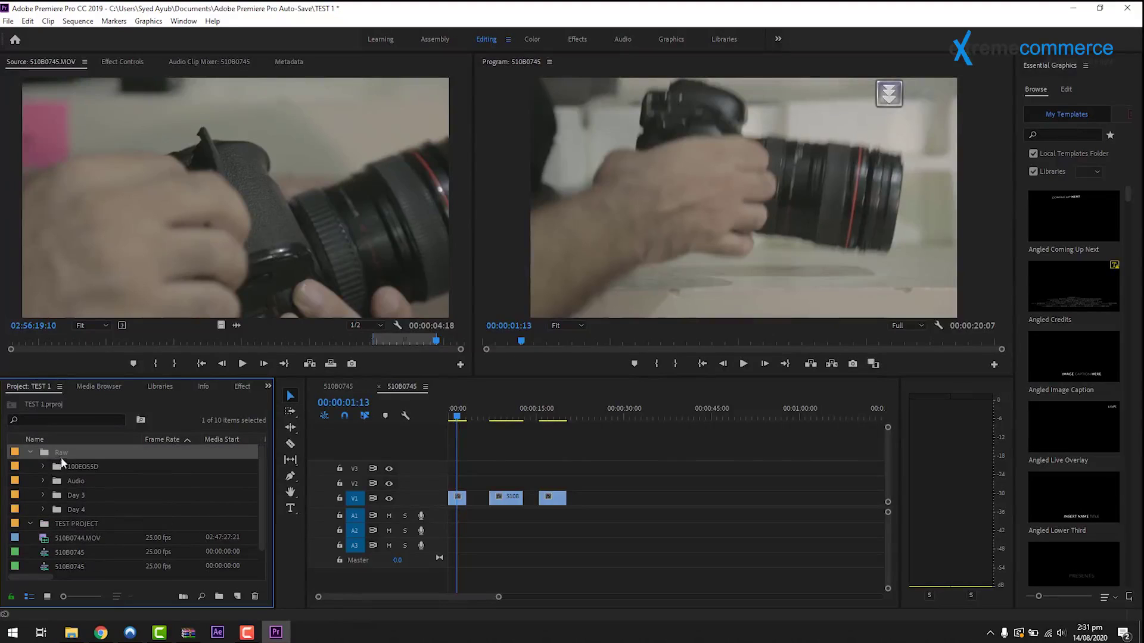
# Check the clips inside the 100EOS5D bin, collapse it, and review the Raw bin's structure again
pyautogui.click(47, 464)
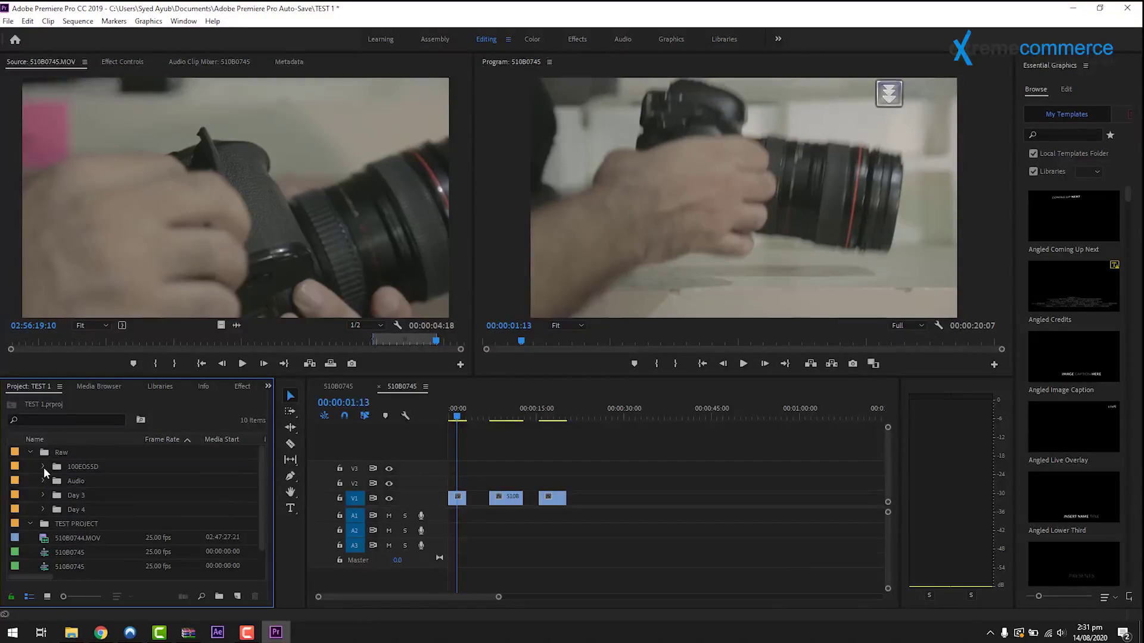
pyautogui.click(43, 467)
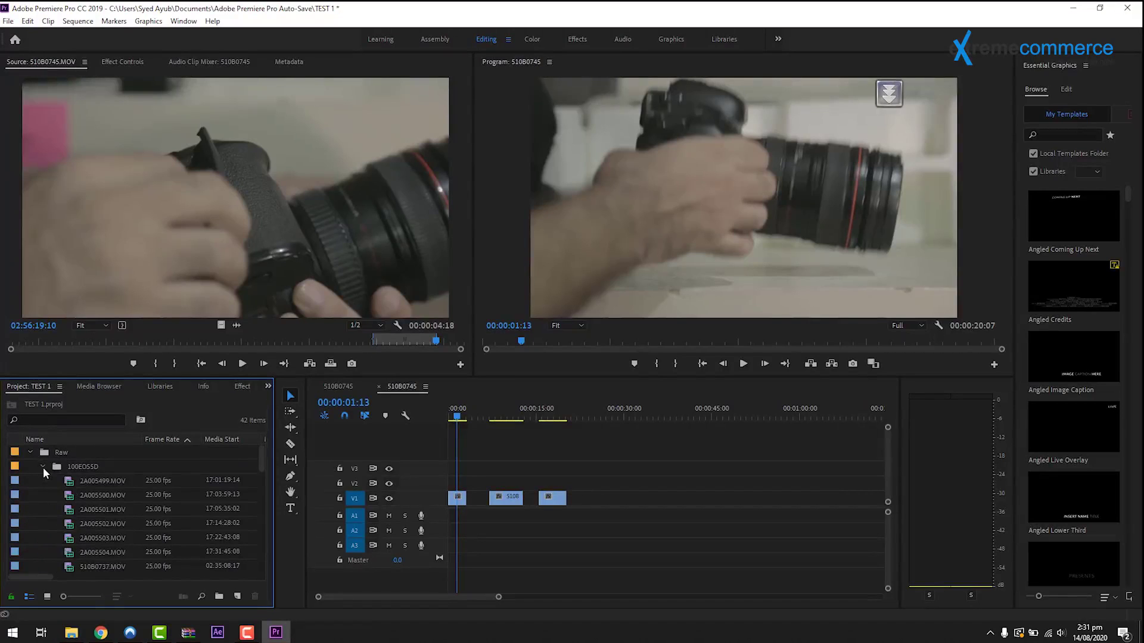
pyautogui.click(43, 467)
pyautogui.click(29, 452)
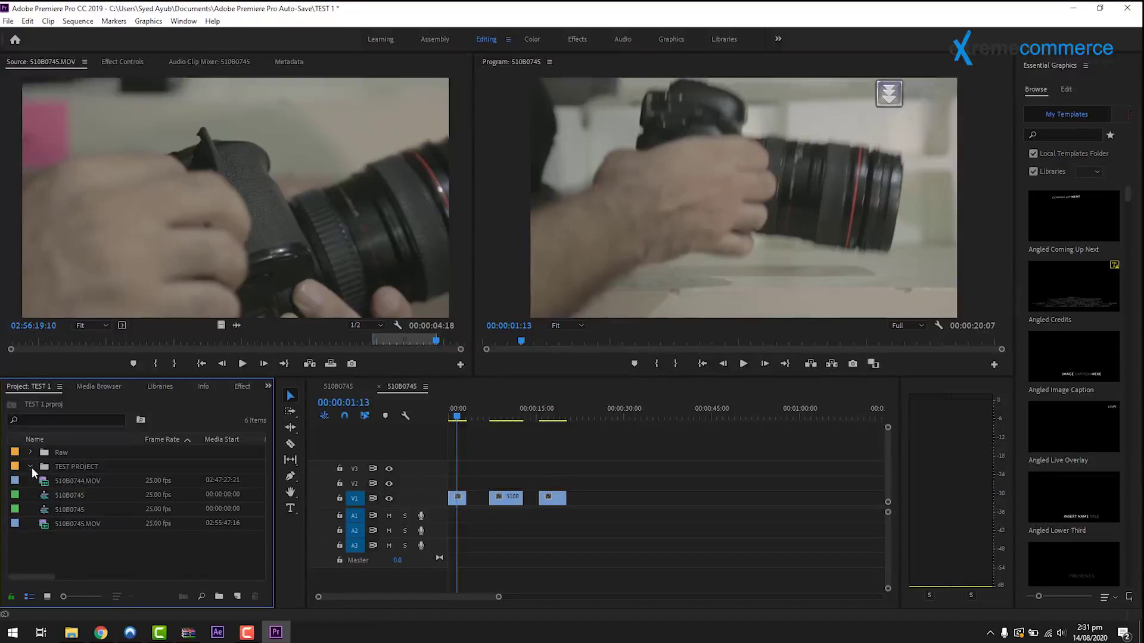
pyautogui.click(31, 453)
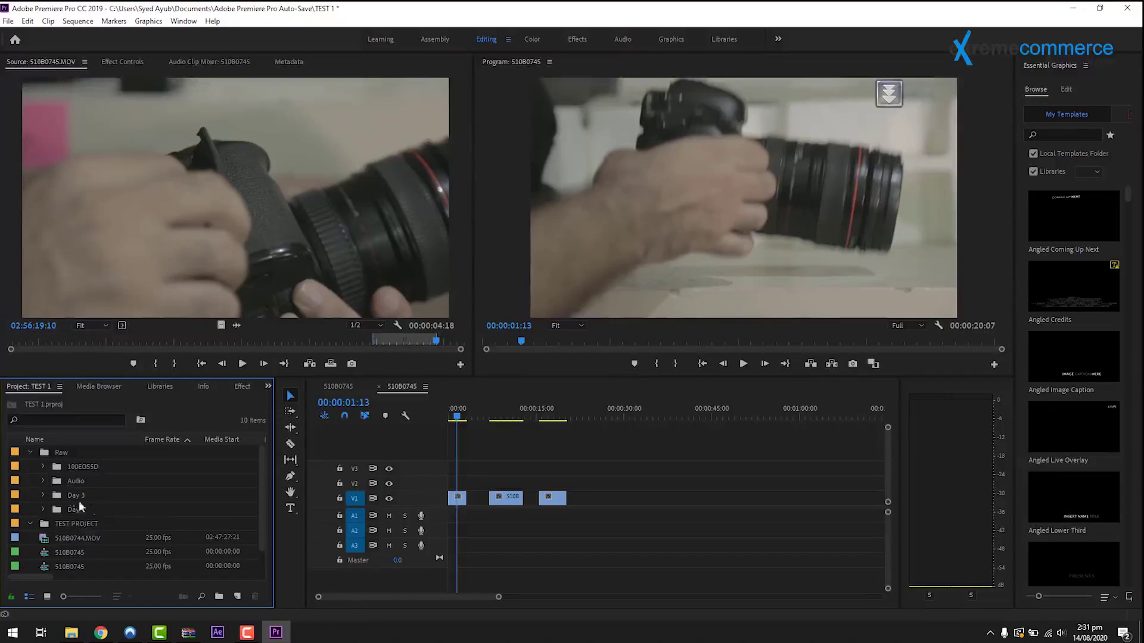
pyautogui.scroll(-1, 84, 504)
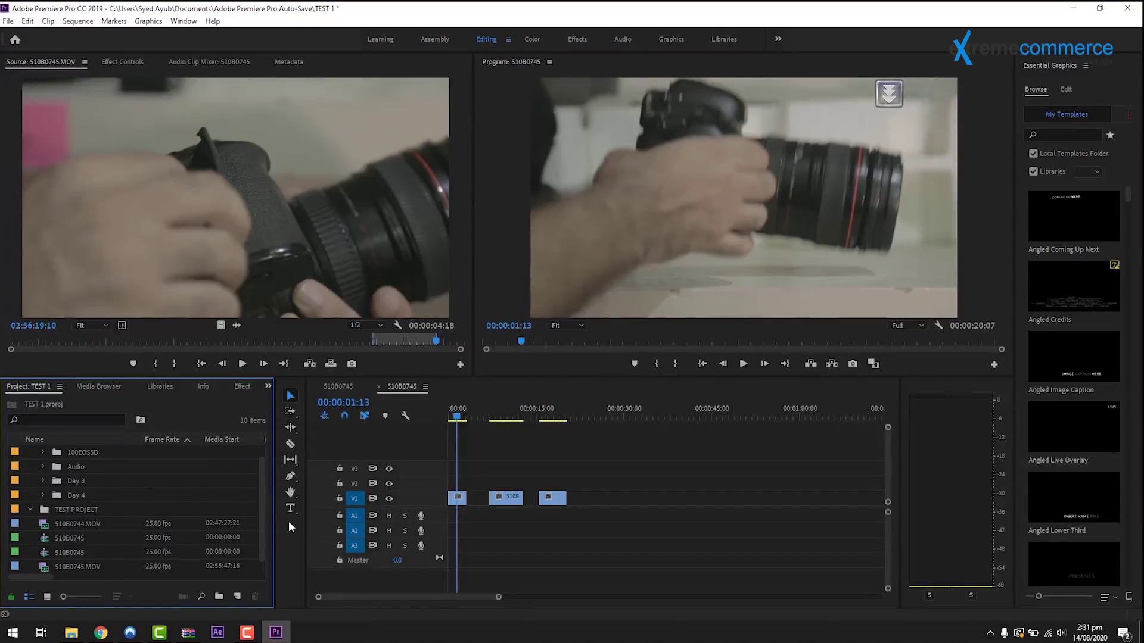